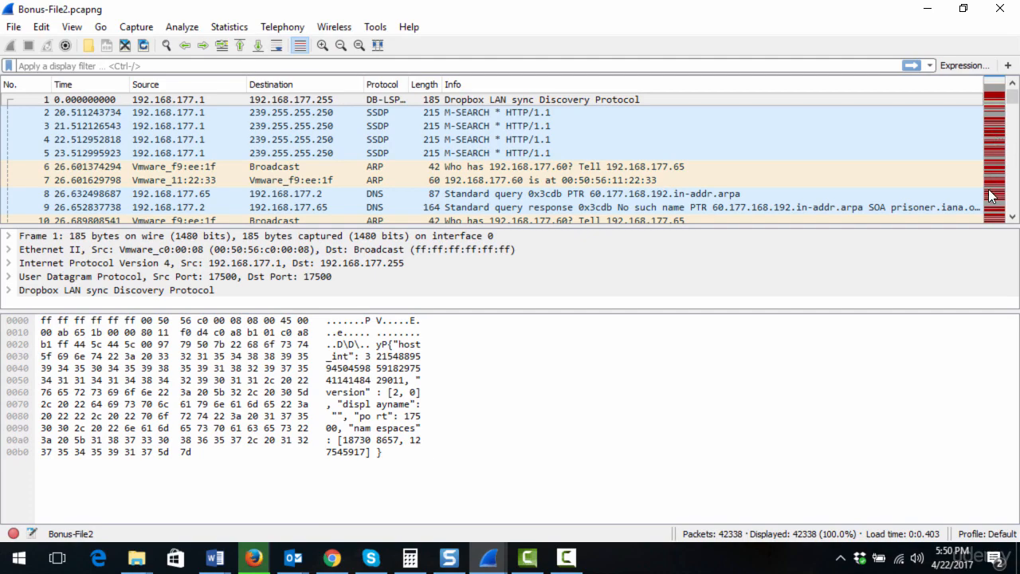
Step: Filter the capture to SYN-ACK packets with tcp.flags.syn == 1 and tcp.flags.ack == 1
drag(1013, 99, 1016, 110)
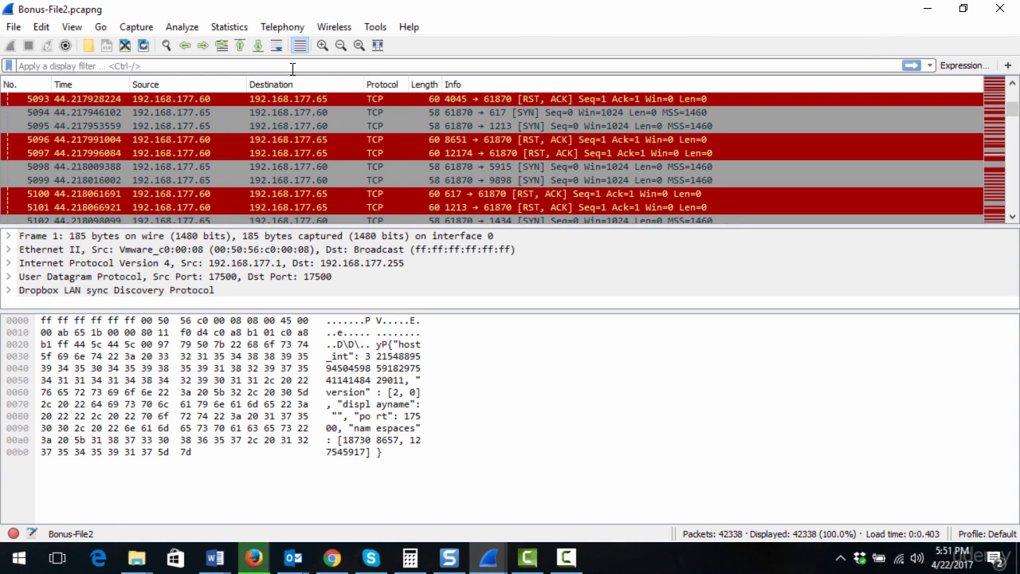
text(t)
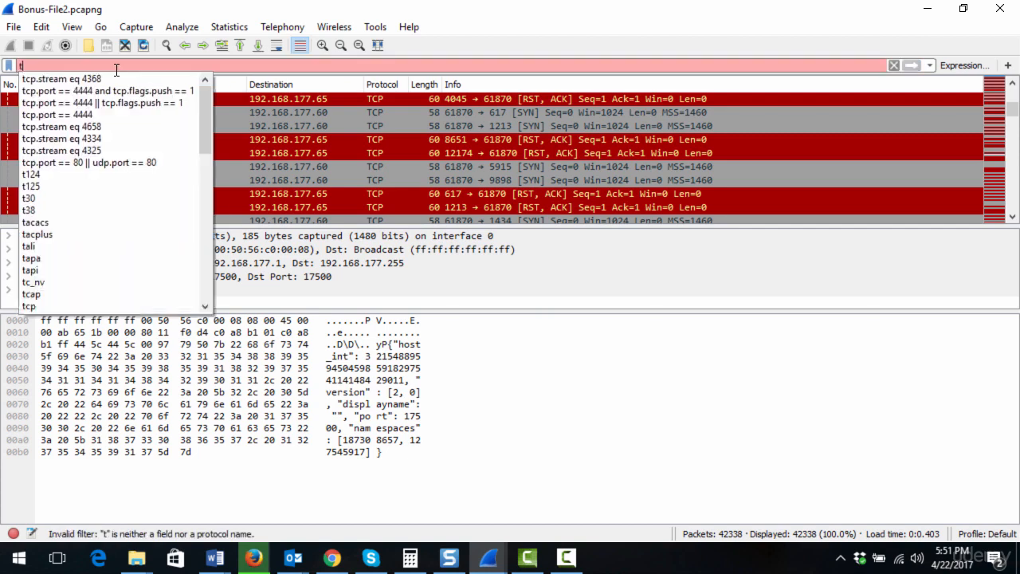
text(cp.flags)
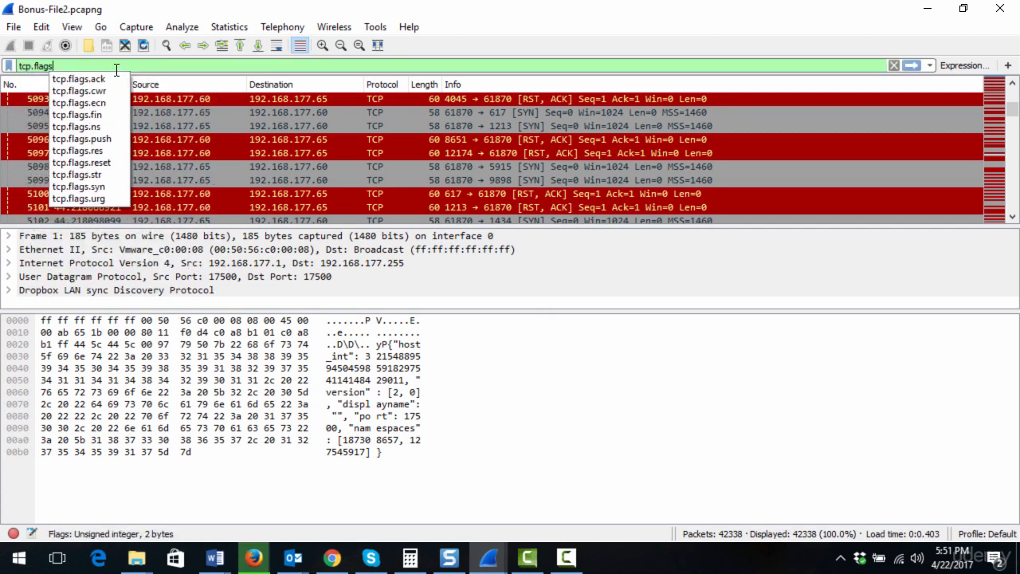
text(.sy)
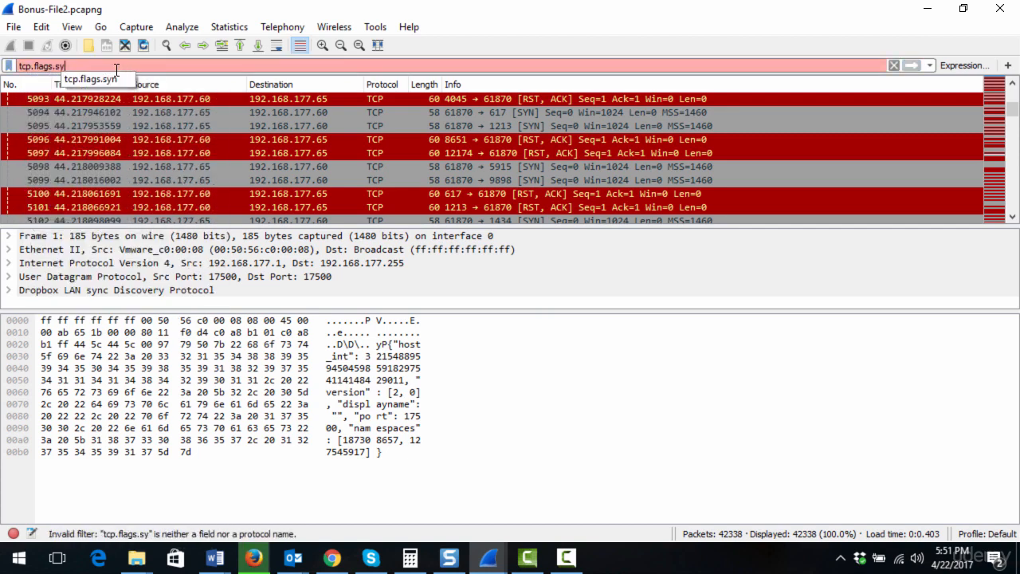
text(n == 1 an)
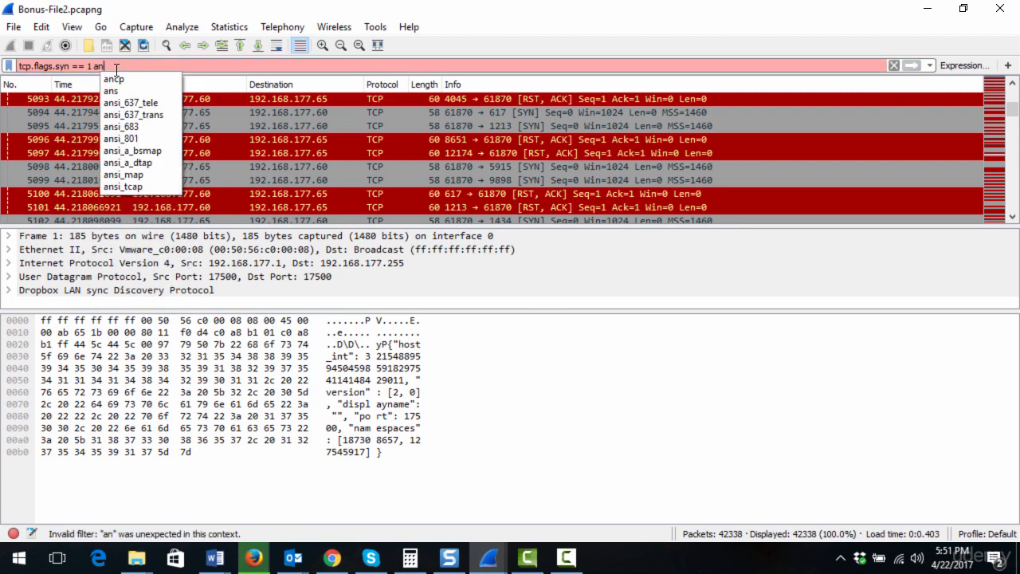
text(d tcp)
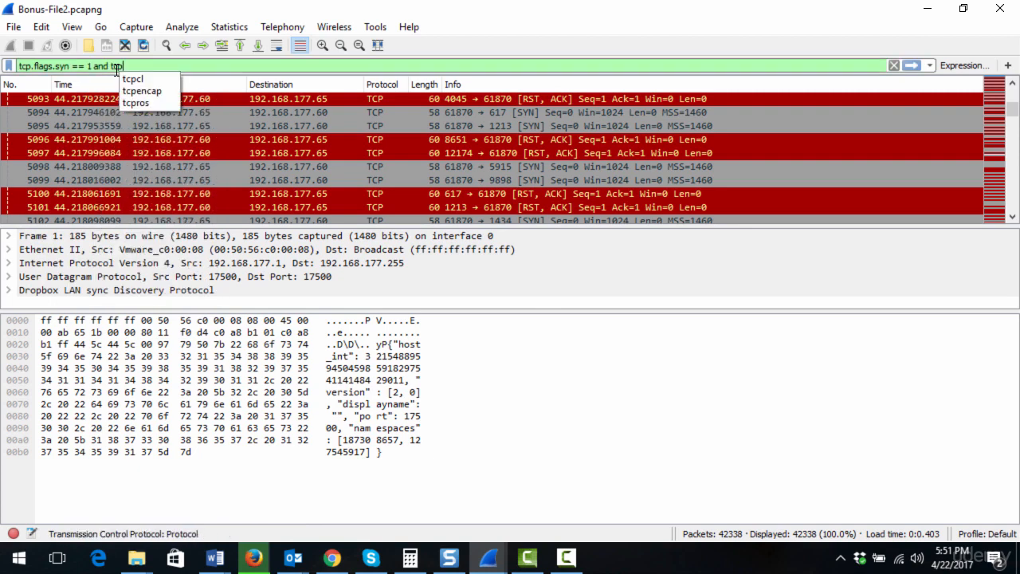
text(.flags.)
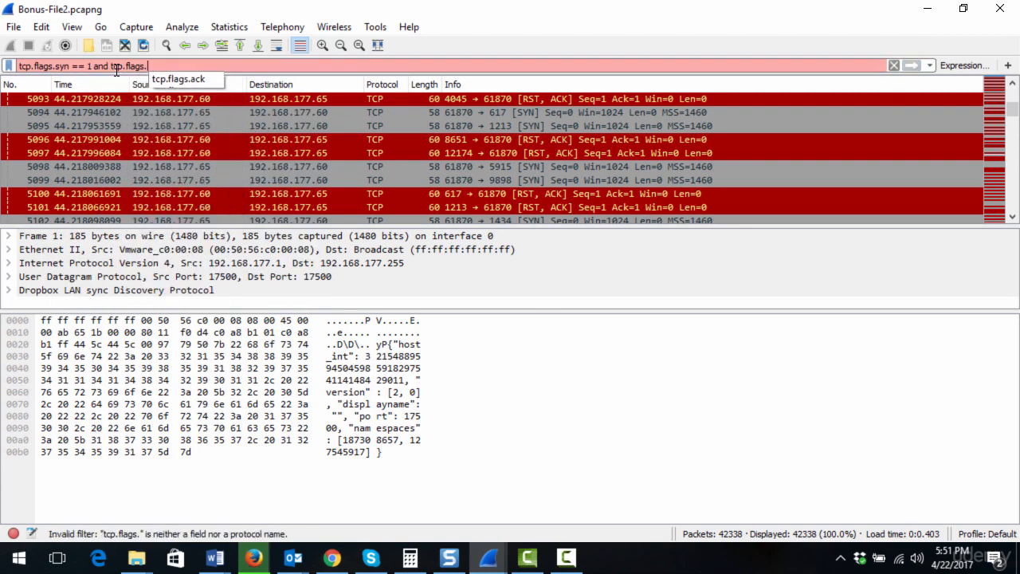
text(ack == 1)
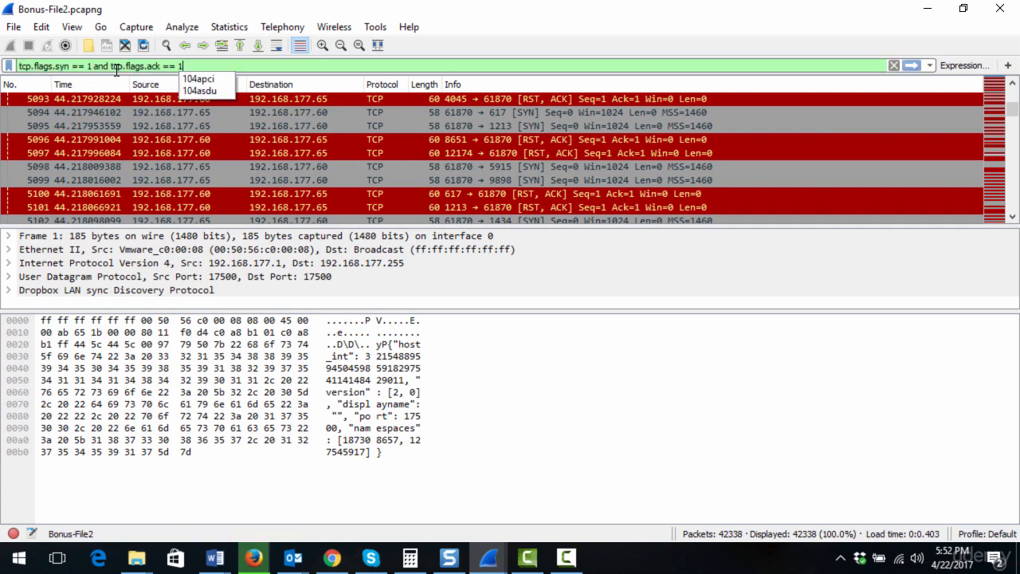
click(916, 60)
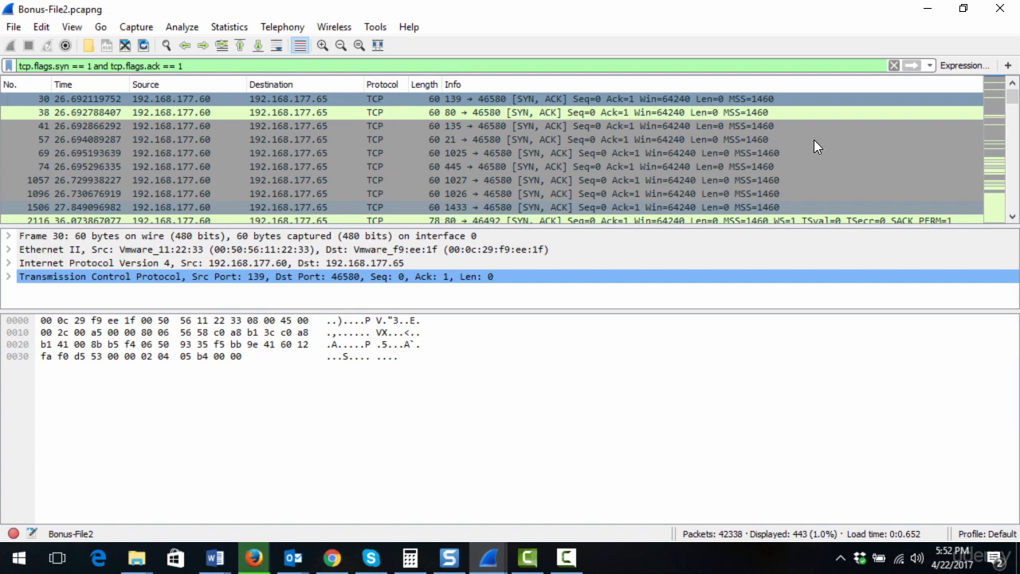
Step: Examine the source ports of the SYN-ACK replies sent by 192.168.177.60, going through packets 2116 to 2184
click(1010, 217)
click(1010, 217)
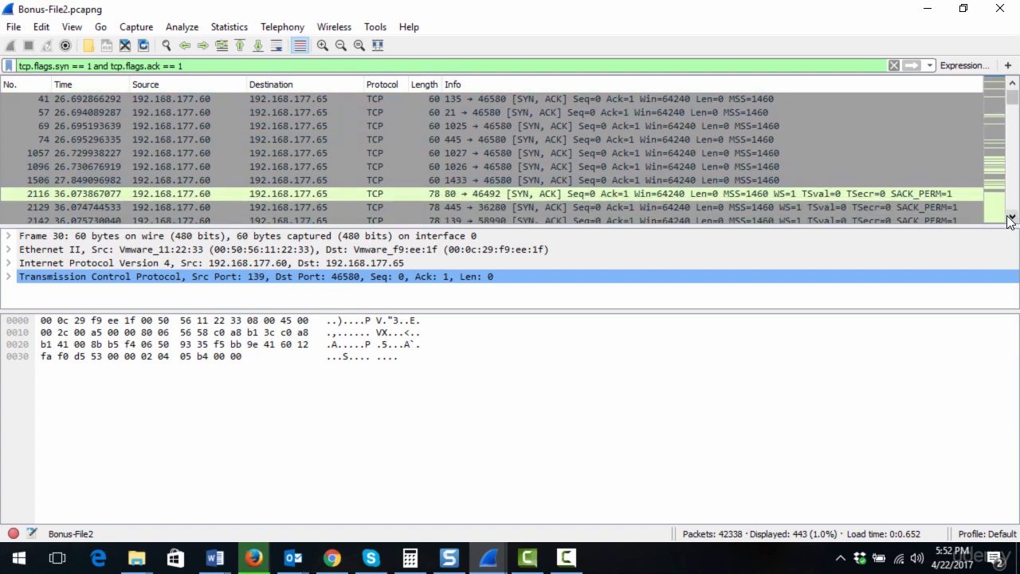
click(1010, 216)
click(1009, 217)
click(1010, 216)
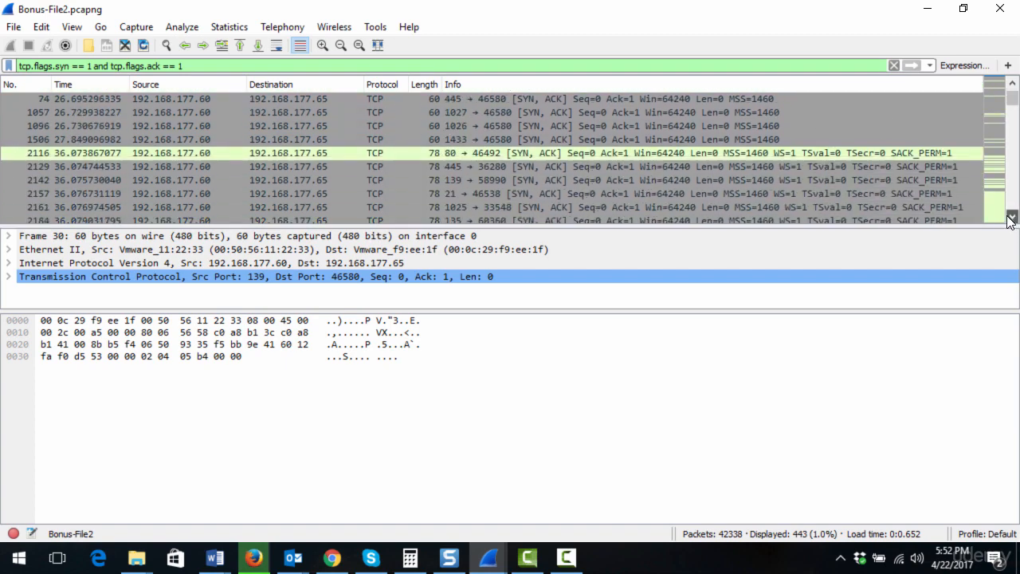
click(456, 151)
click(455, 165)
click(453, 180)
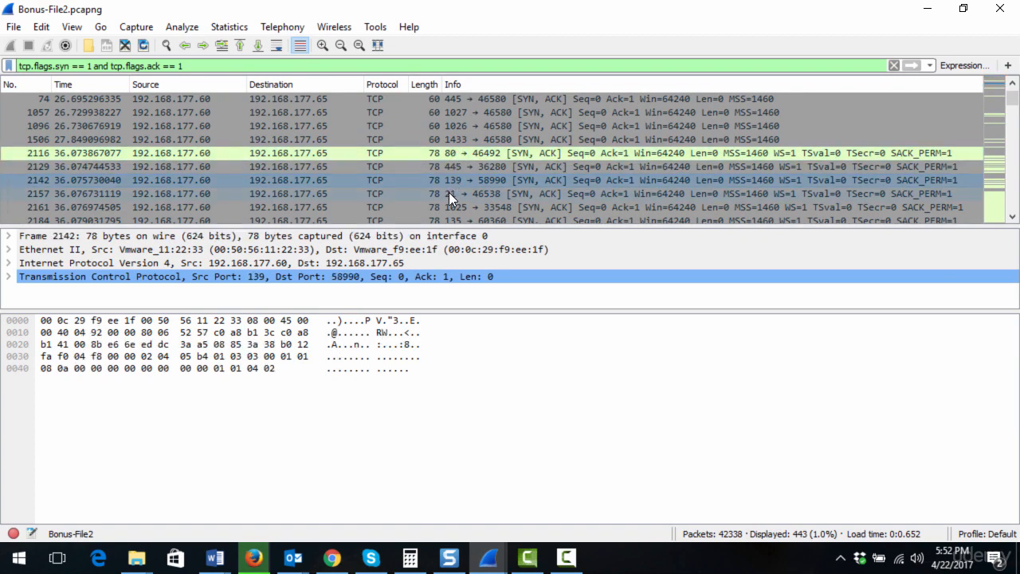
click(449, 193)
click(449, 207)
click(451, 218)
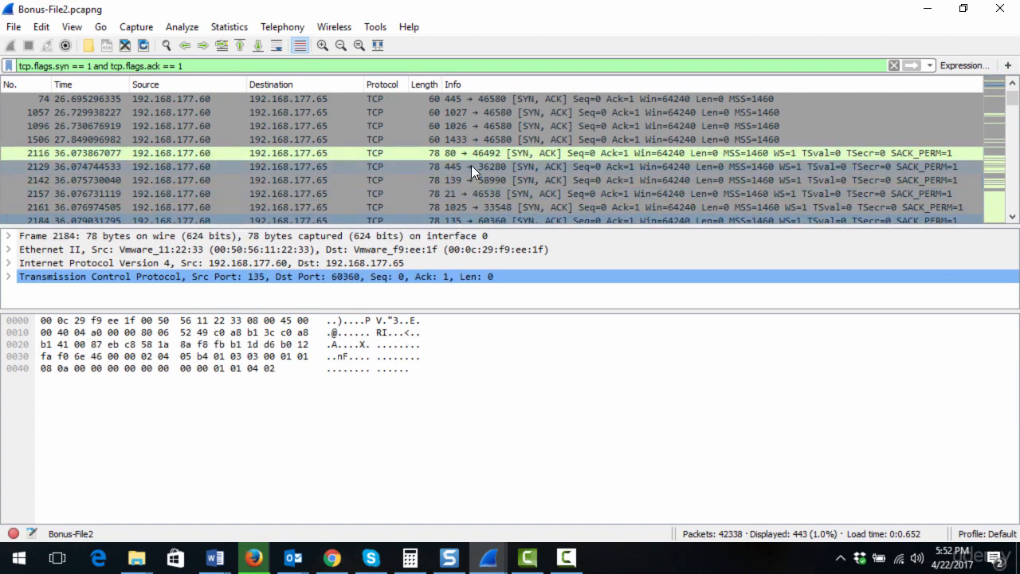
click(471, 166)
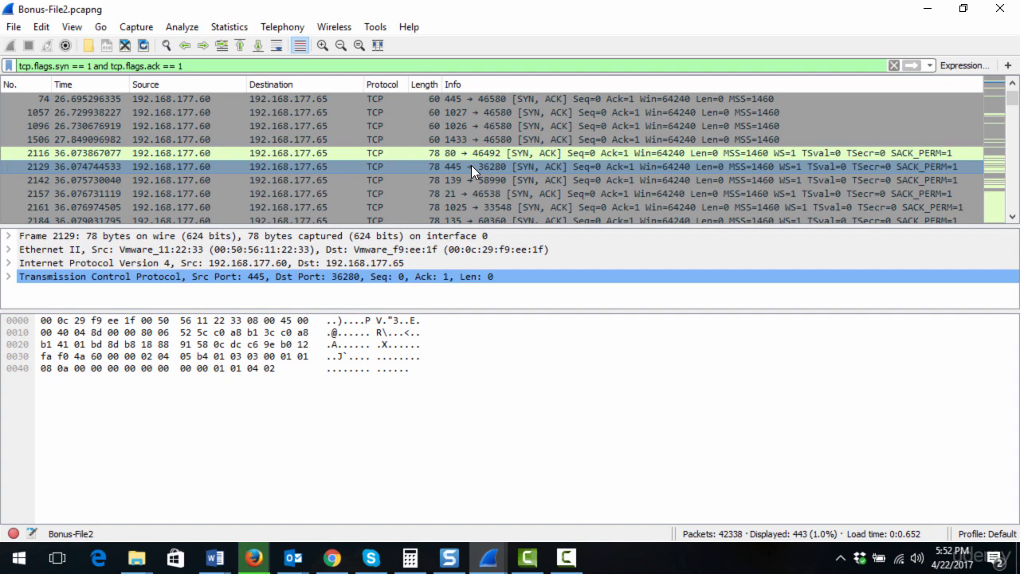
Step: Follow the TCP stream of the port 80 SYN-ACK packet 2116, close the stream window and select the stream's SYN packet
click(445, 149)
right_click(445, 149)
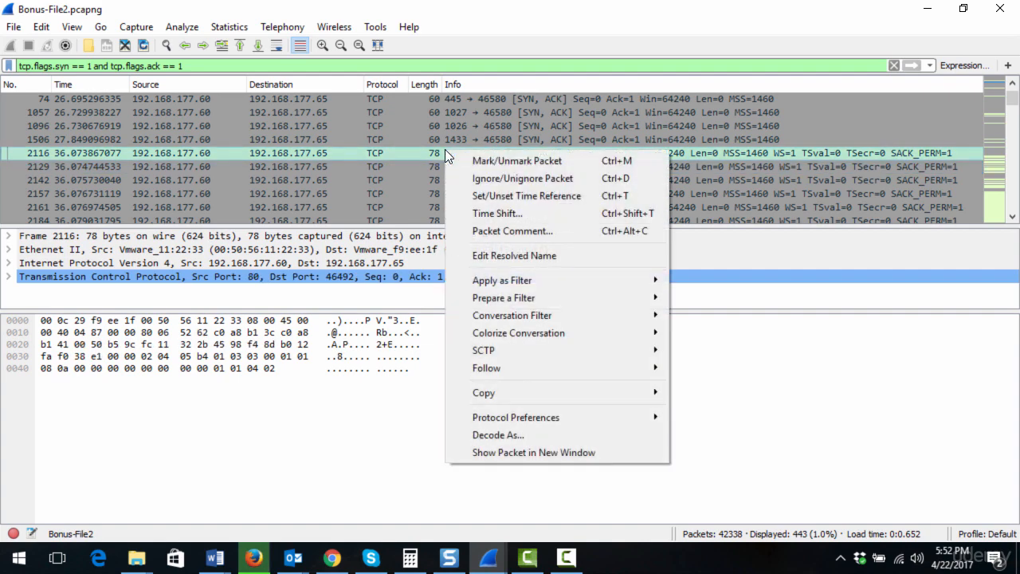
mouse_move(494, 370)
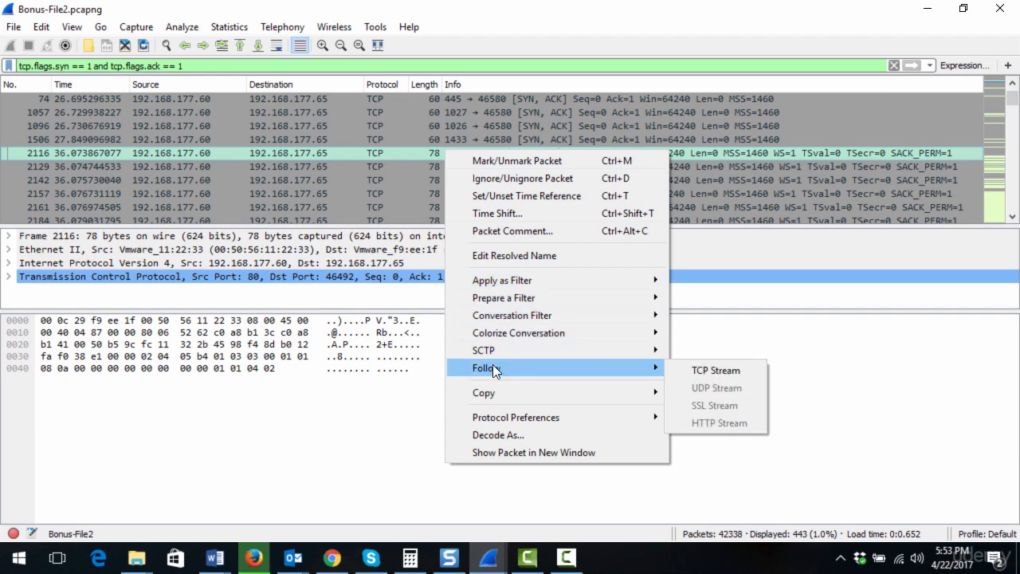
click(701, 371)
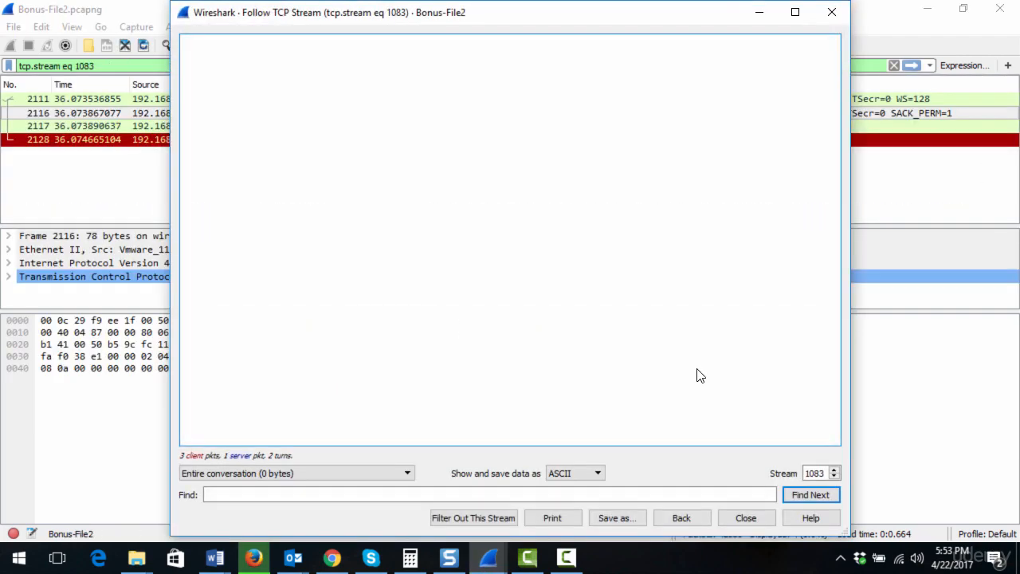
click(151, 9)
click(519, 102)
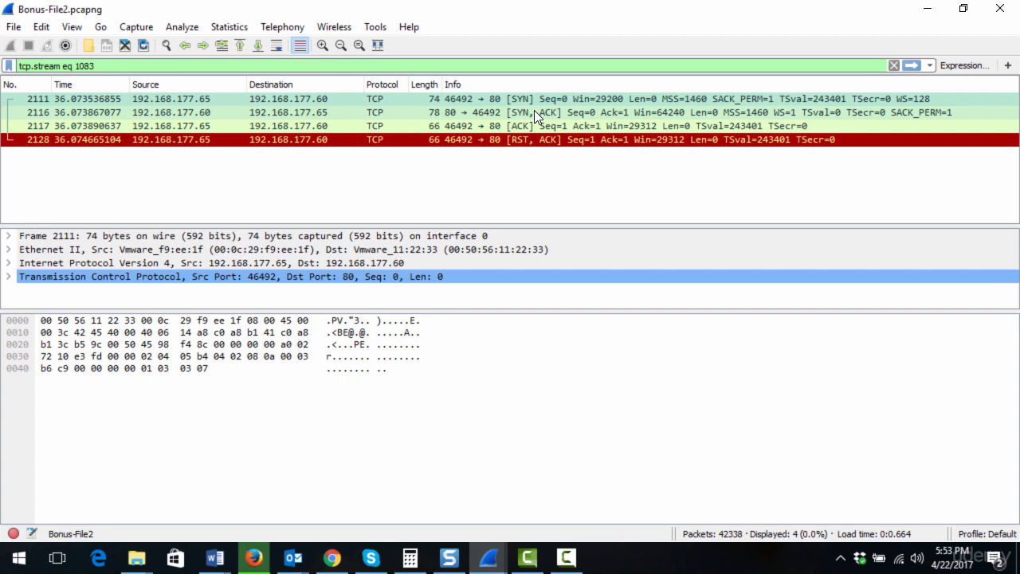
Step: Clear the stream filter and reapply the earlier filter tcp.flags.syn == 1 and tcp.flags.ack == 1
click(889, 68)
click(895, 66)
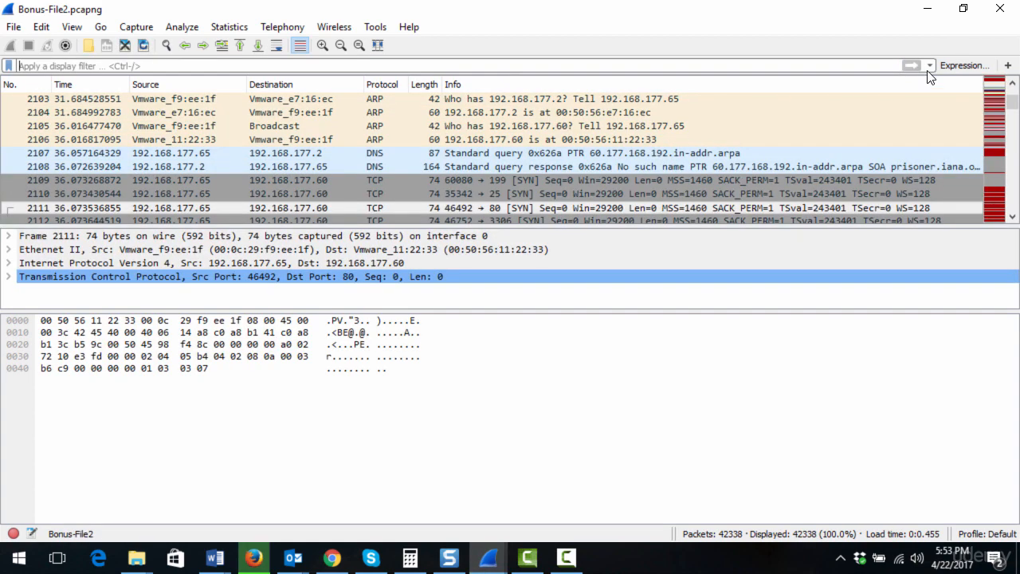
click(929, 66)
click(151, 89)
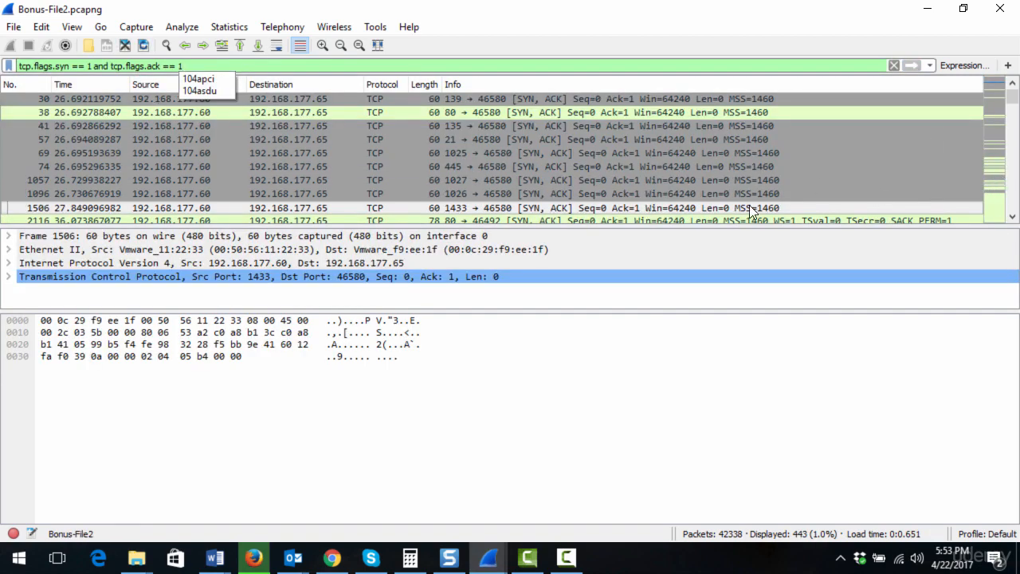
Step: Follow the TCP stream of the port 1433 SYN-ACK packet 1506, close the stream window and select the stream's SYN packet
click(526, 208)
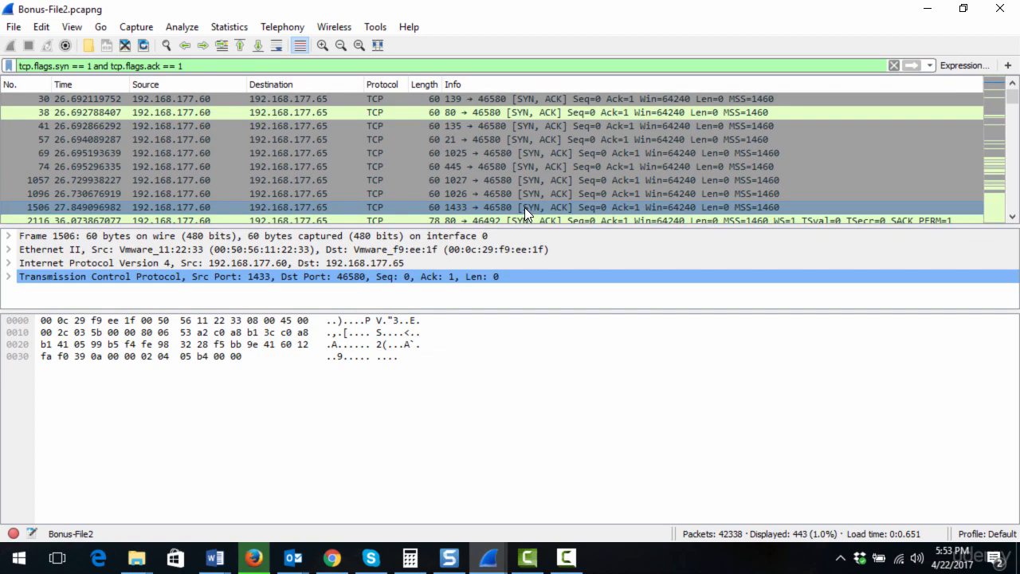
right_click(524, 207)
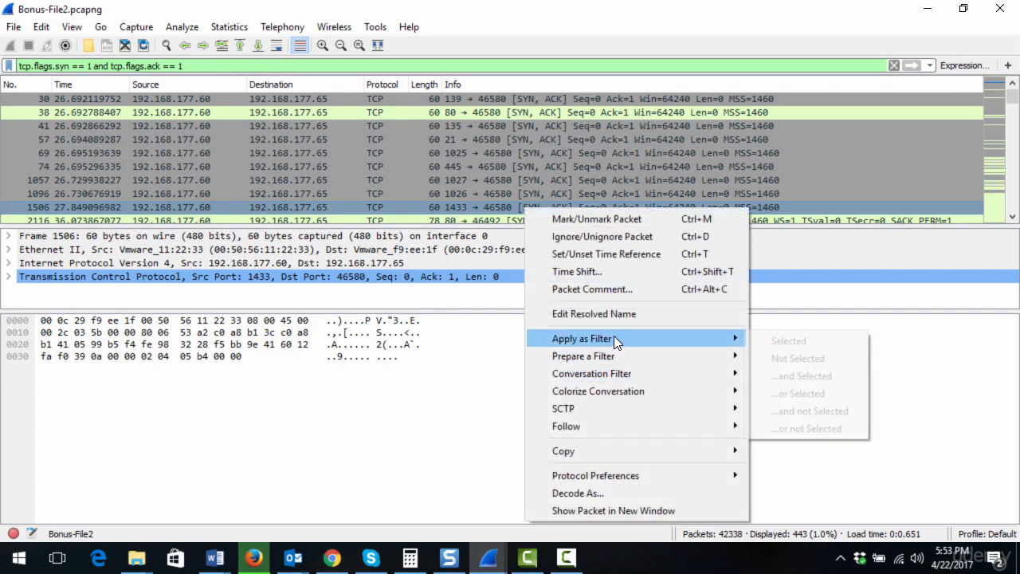
mouse_move(691, 426)
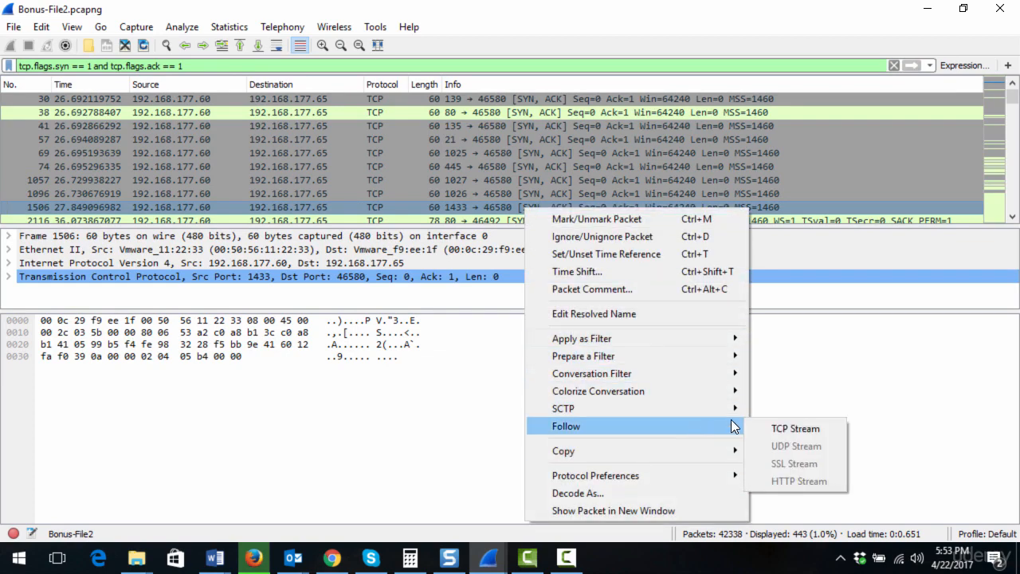
click(767, 429)
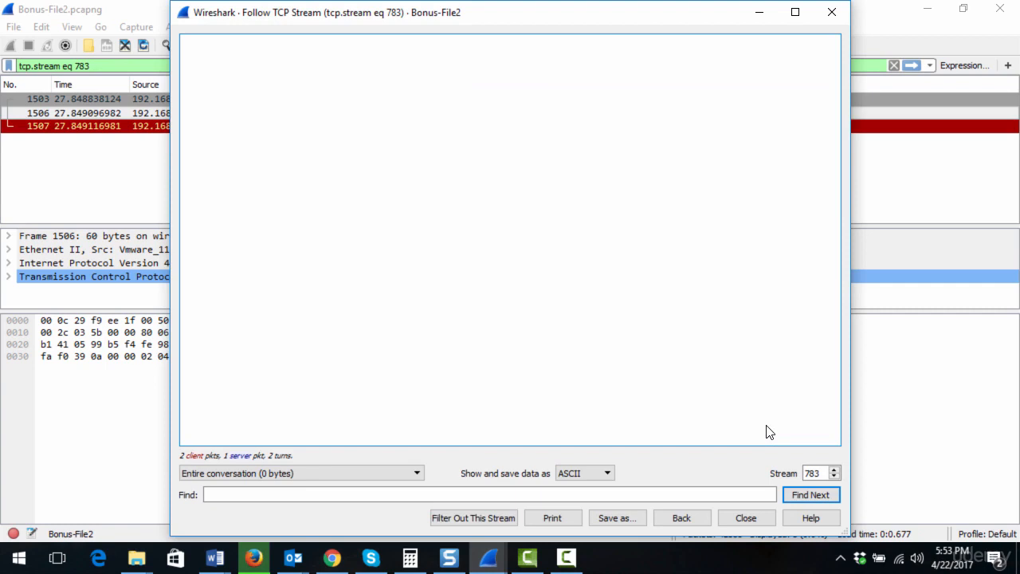
click(831, 12)
click(525, 98)
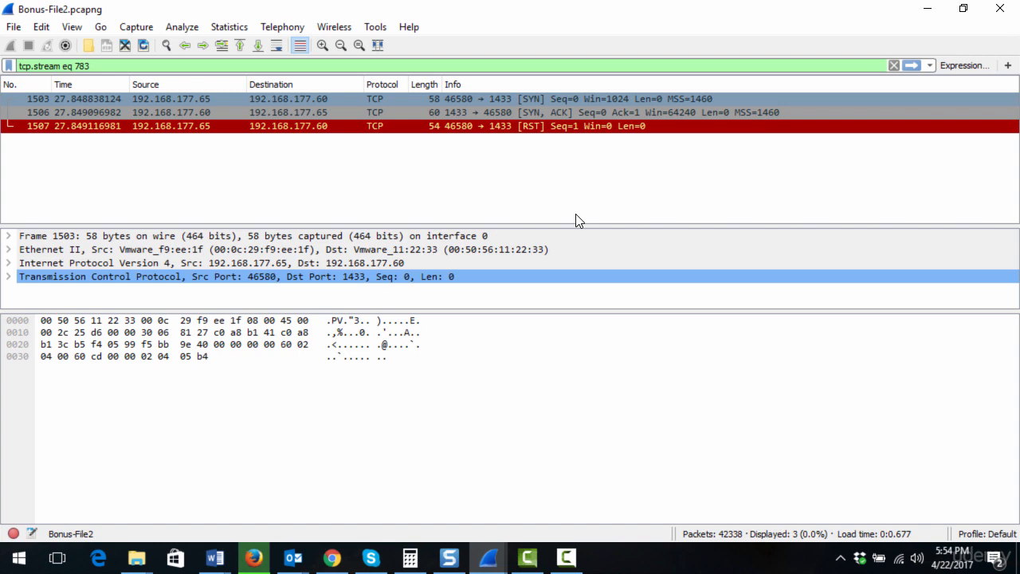
Step: Replace the stream filter with tcp.flags.push == 1 to list only packets with the push flag set
click(894, 65)
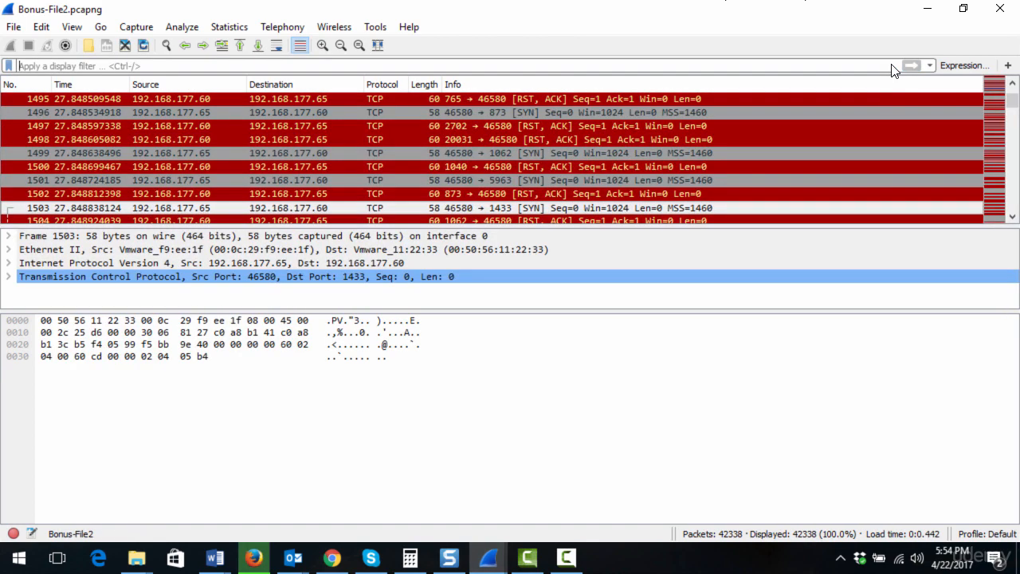
click(164, 66)
text(tcp.)
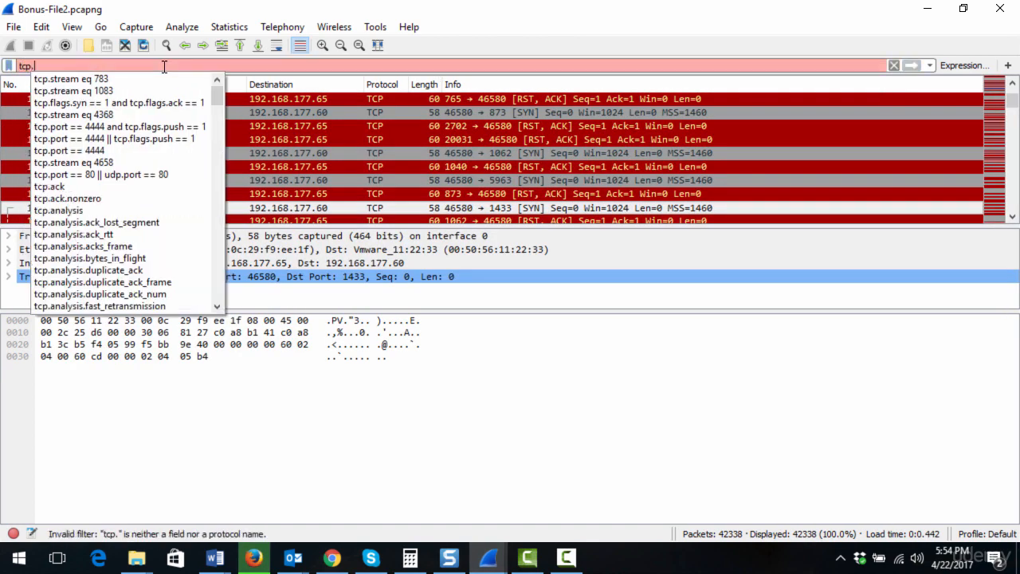
text(flags.pus)
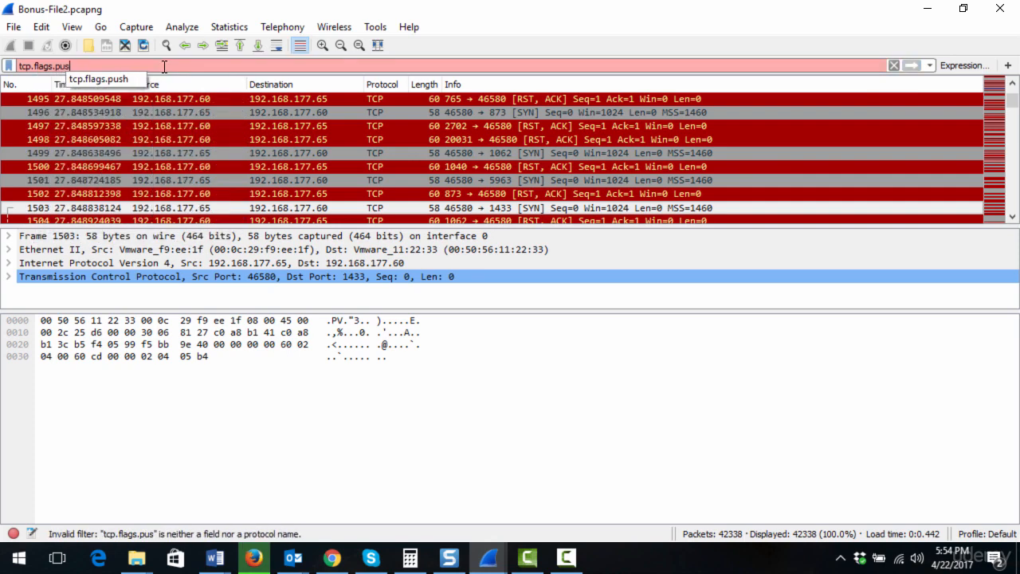
text(h == 1)
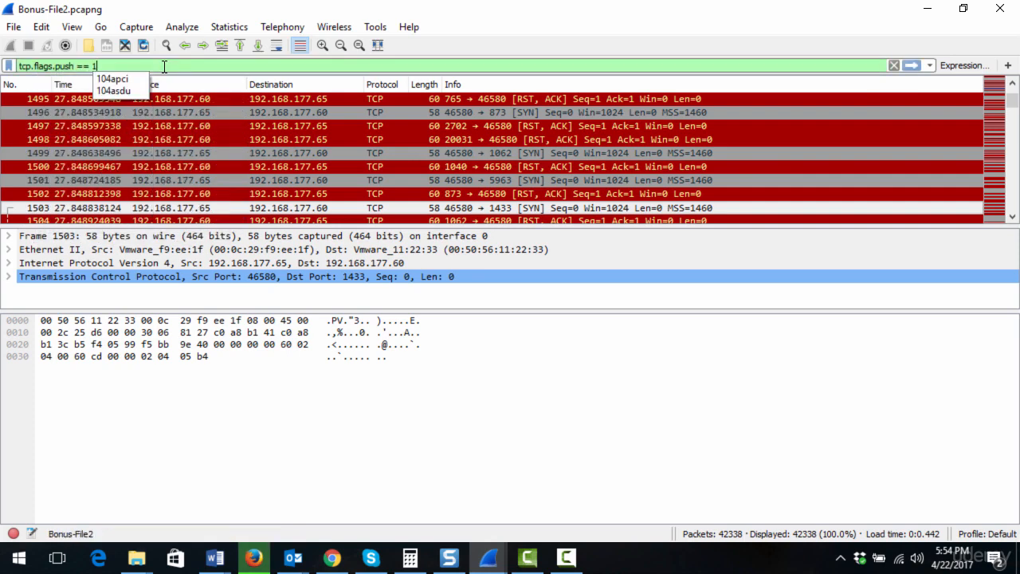
key(Return)
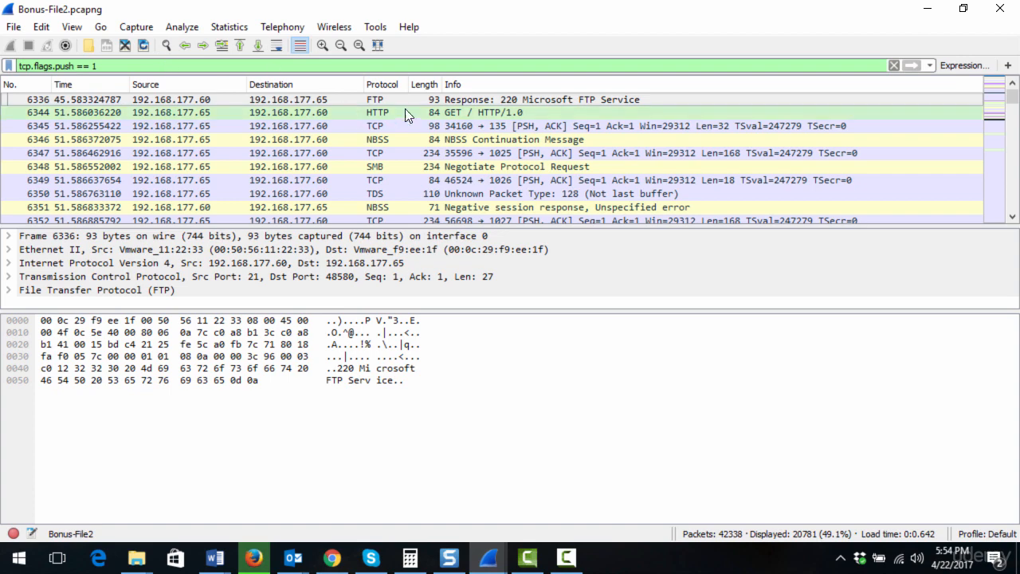
Step: Inspect the FTP response packet 6336 and the service banner text in its bytes
click(411, 101)
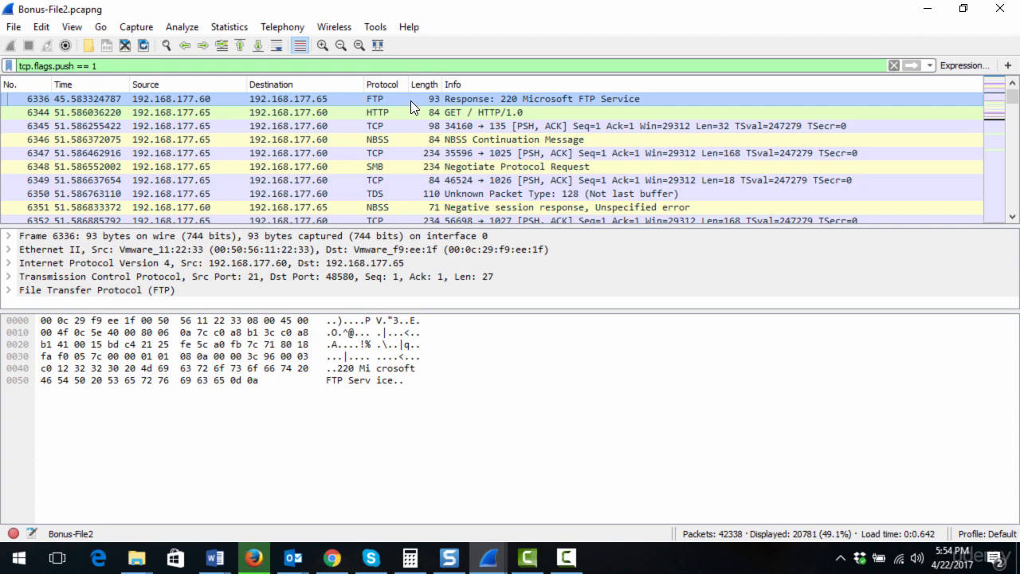
click(384, 370)
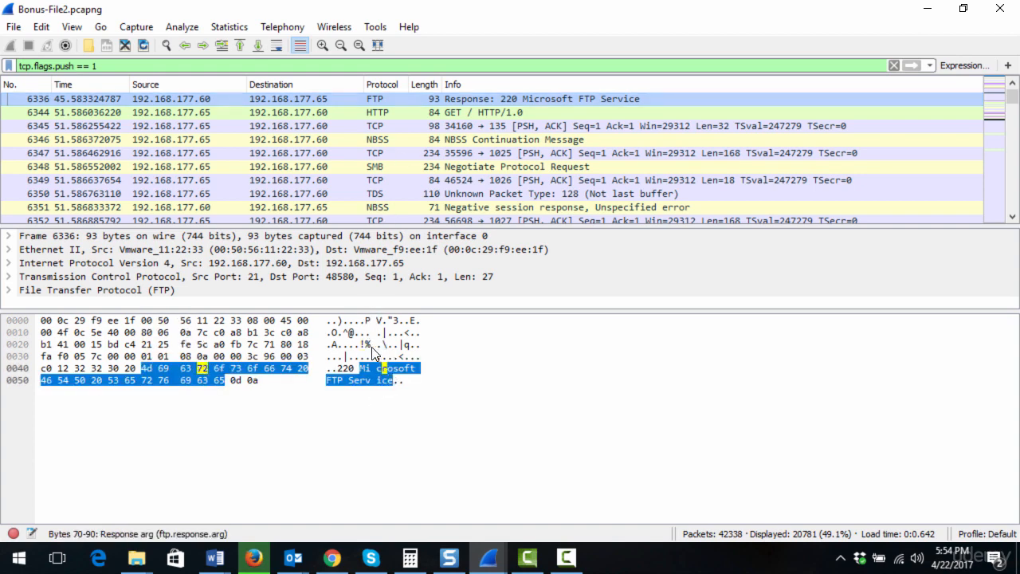
click(410, 409)
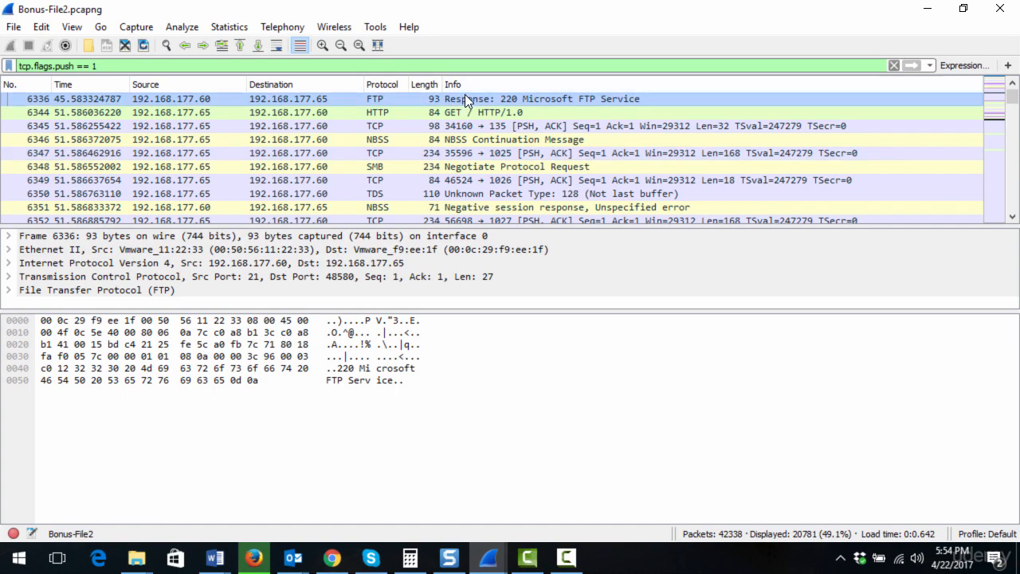
Step: Step through the pushed packets after the FTP response up to packet 6382, examining each one's protocol and payload
key(Down)
key(Down)
key(Down)
key(Down)
key(Down)
key(Down)
key(Down)
key(Down)
key(Down)
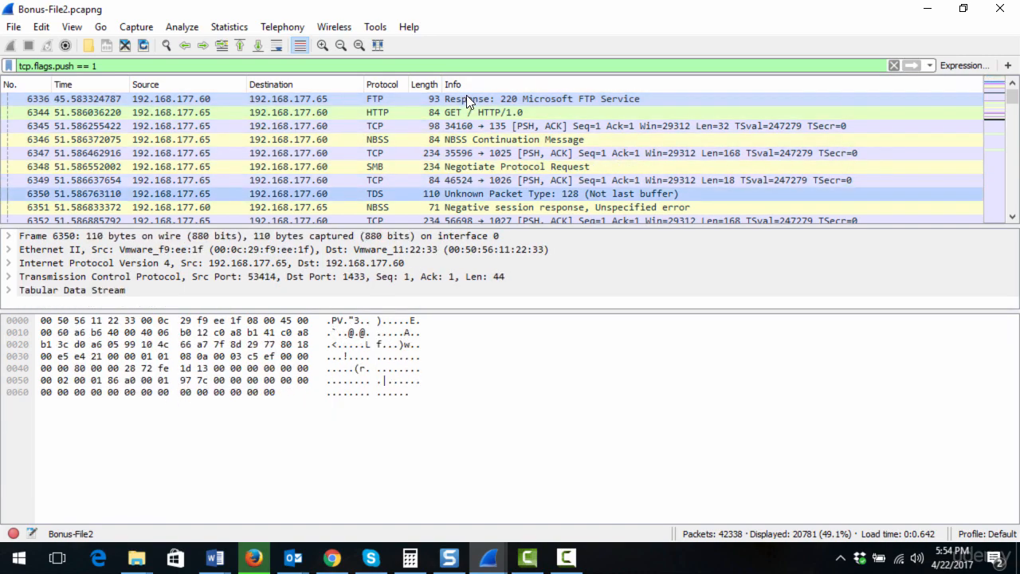
key(Down)
key(Down)
key(Down)
key(Down)
key(Down)
key(Down)
key(Down)
key(Down)
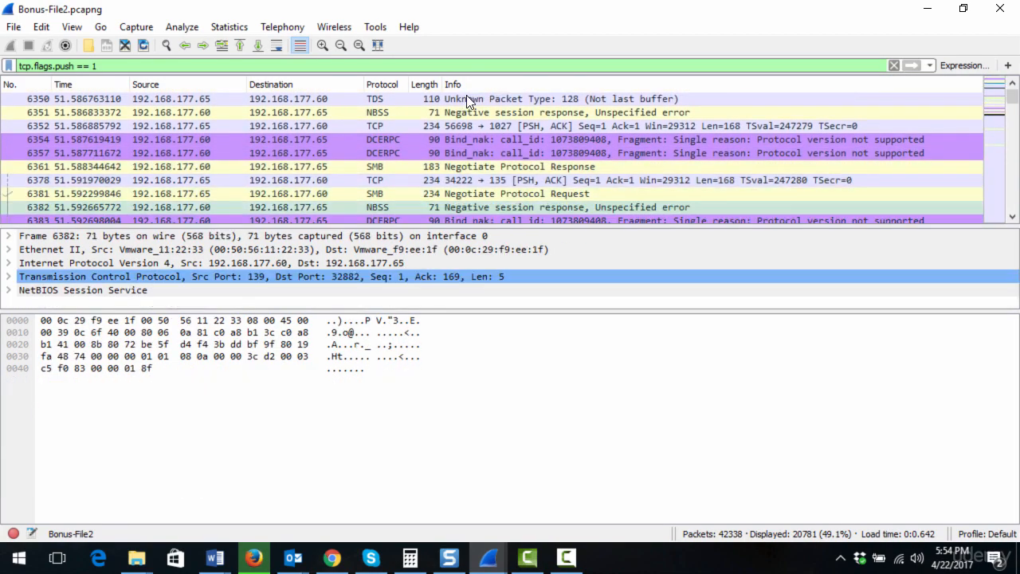
Step: Step through the pushed packets from 6383 to port 1026 packet 6493, examining each one's protocol and payload bytes
key(Down)
key(Down)
key(Down)
key(Down)
key(Down)
key(Down)
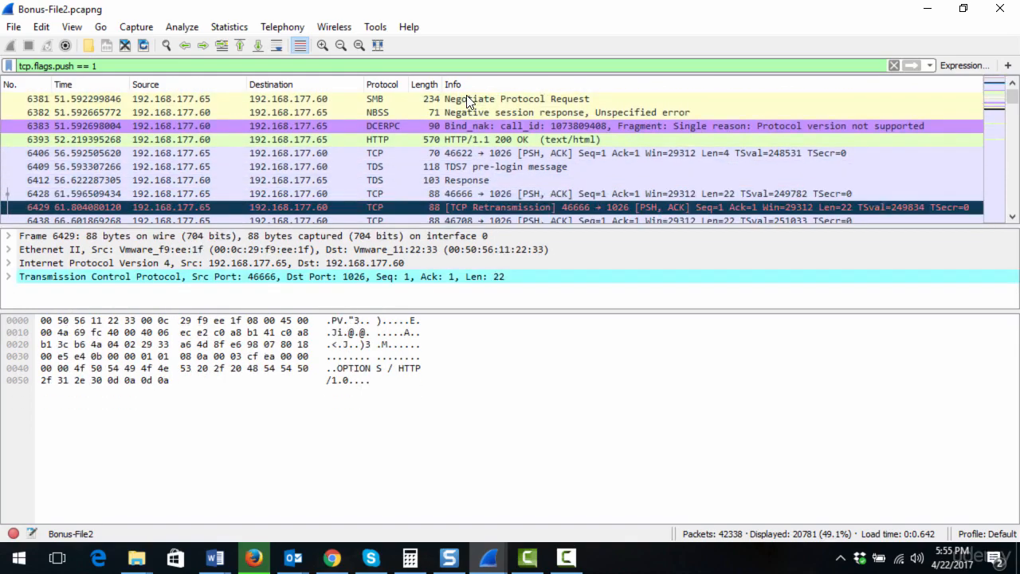
key(Down)
key(Down)
key(Down)
key(Down)
key(Down)
key(Down)
key(Down)
key(Down)
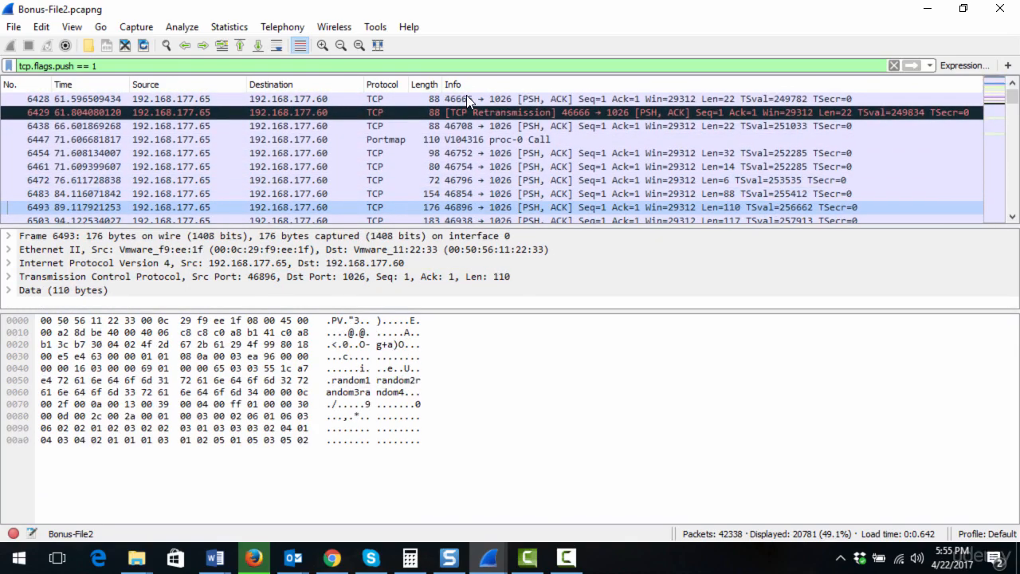
Step: Continue through the pushed packets to HTTP response 6527, examining the web requests and the server's reply headers
key(Down)
key(Down)
key(Down)
key(Down)
key(Down)
key(Down)
key(Down)
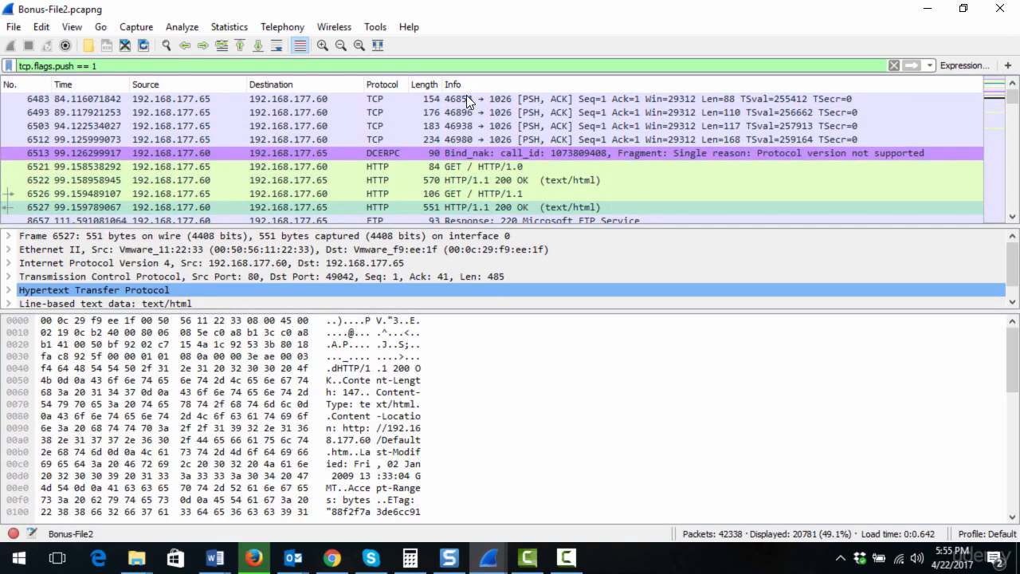
Step: Check the pushed packets following the HTTP responses and inspect the HTTP GET request in packet 8665
key(Down)
key(Down)
key(Down)
key(Up)
key(Up)
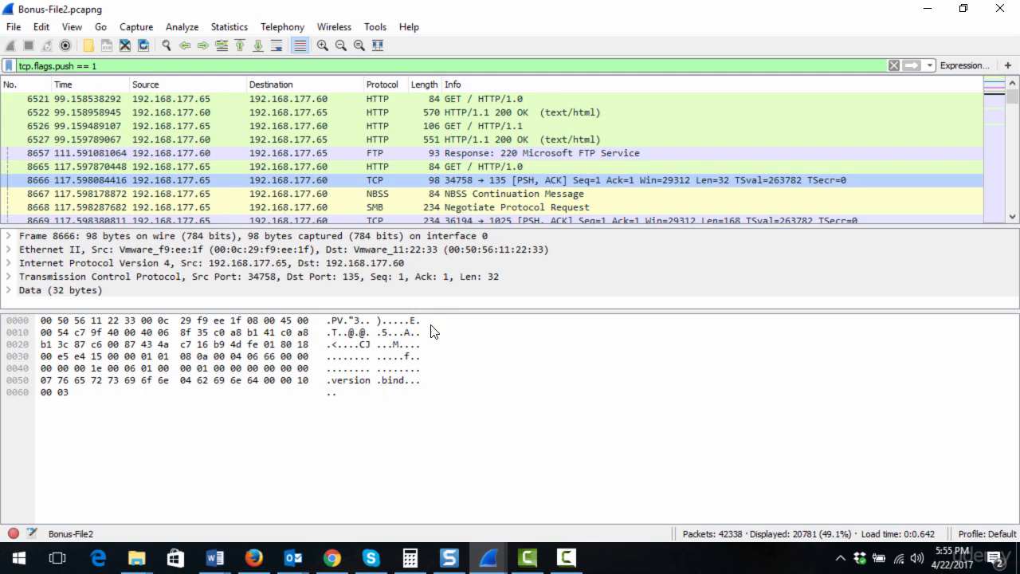
click(479, 166)
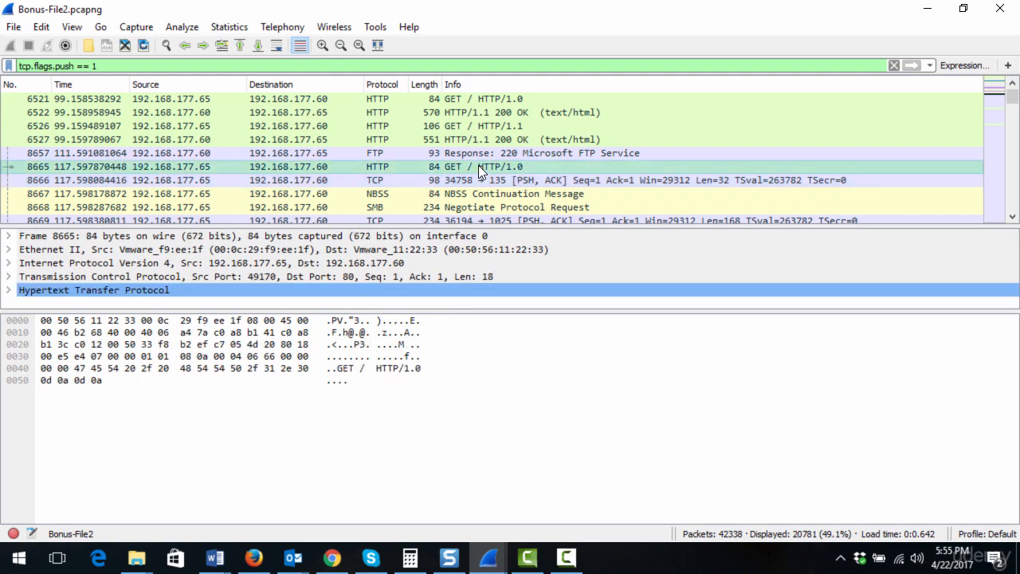
Step: Examine the payloads of the pushed packets after 8665, through port 1025 packet 8669, up to TDS packet 8673
key(Down)
key(Down)
key(Down)
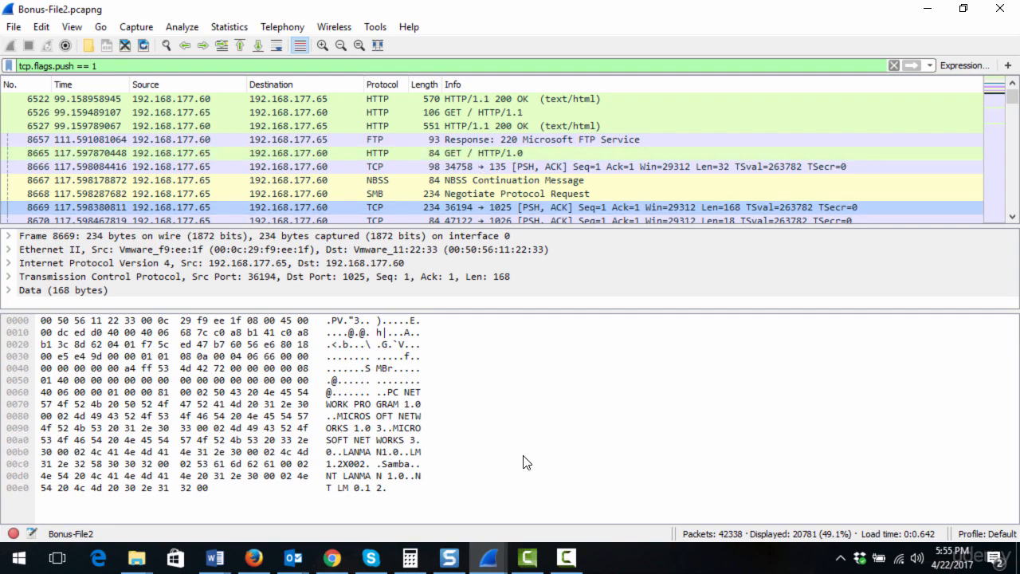
key(Down)
key(Down)
key(Down)
key(Down)
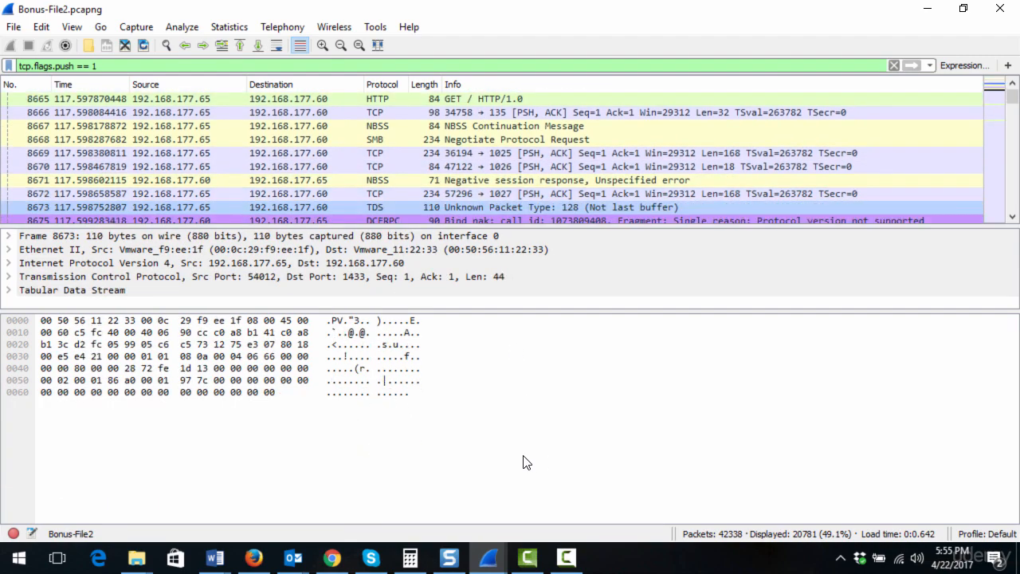
Step: Go back to port 1026 packet 8670, follow its TCP stream, highlight the GET / HTTP/1.0 request and close the stream window
key(Up)
key(Up)
key(Up)
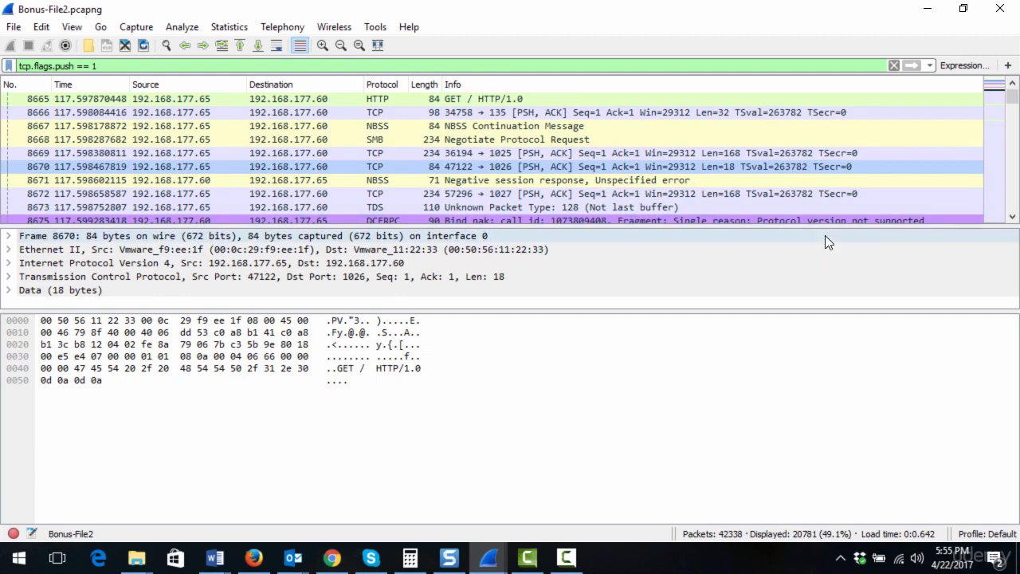
click(1013, 216)
click(1013, 216)
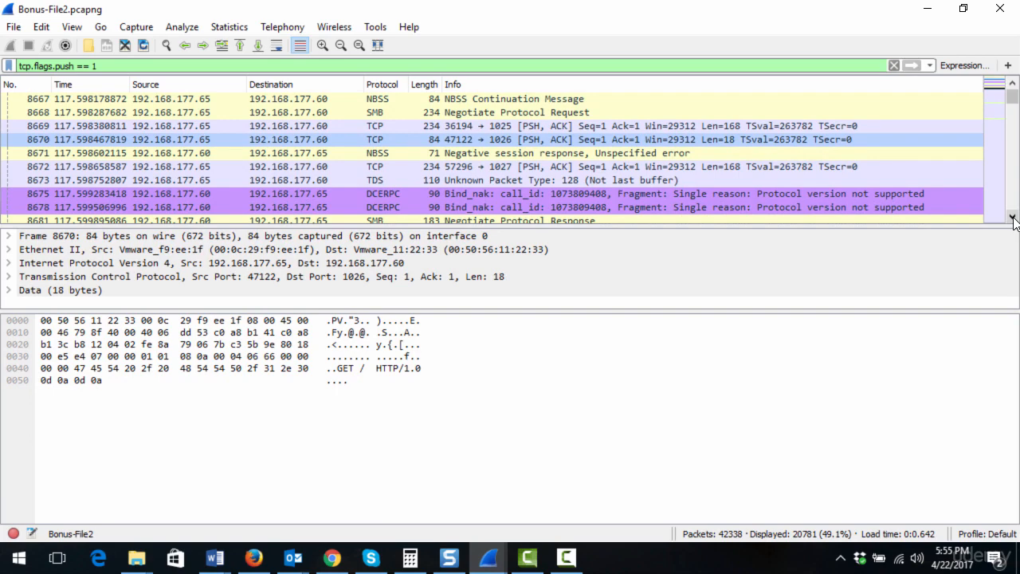
right_click(488, 140)
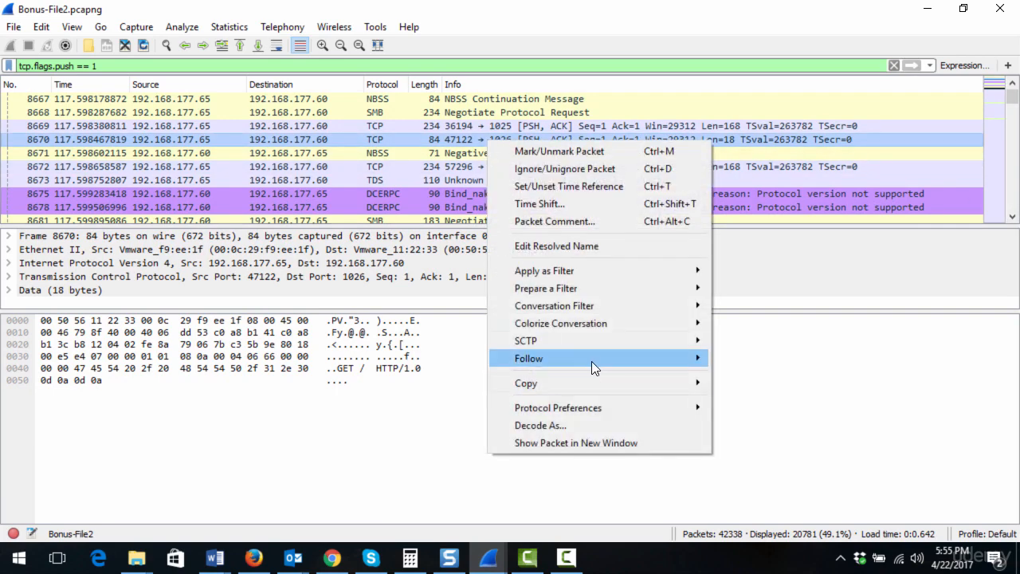
mouse_move(592, 362)
click(739, 360)
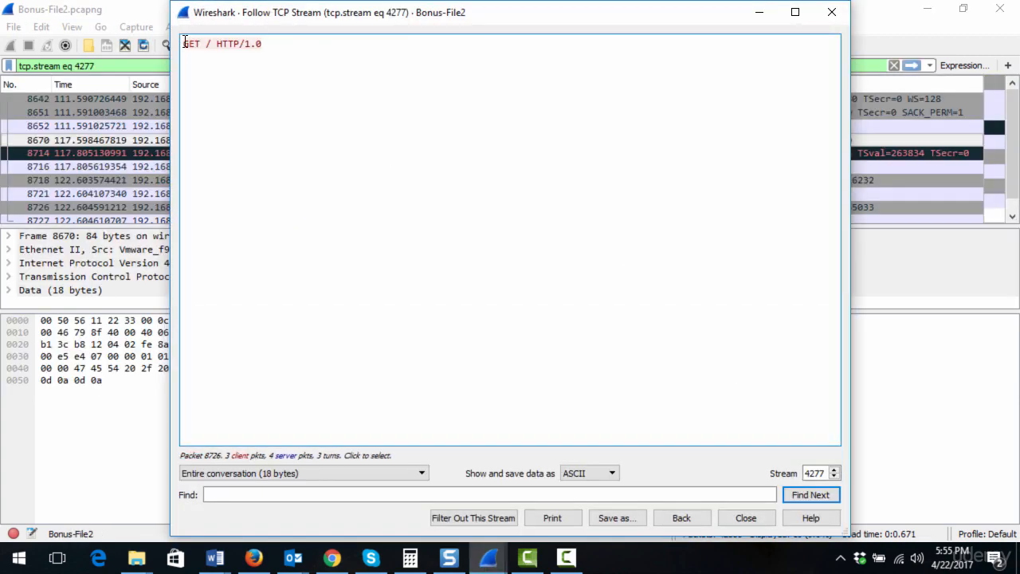
drag(185, 43, 279, 49)
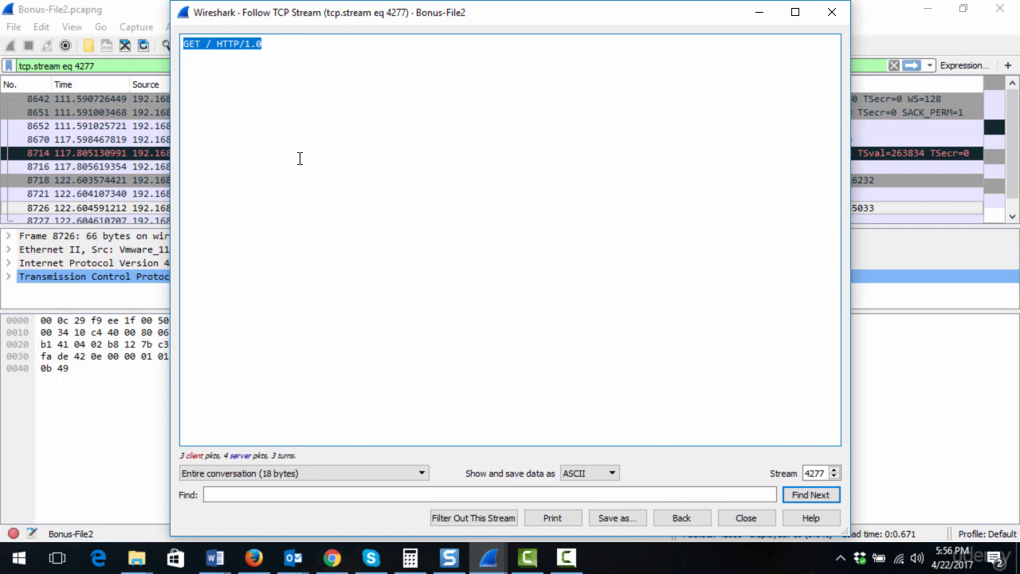
click(833, 13)
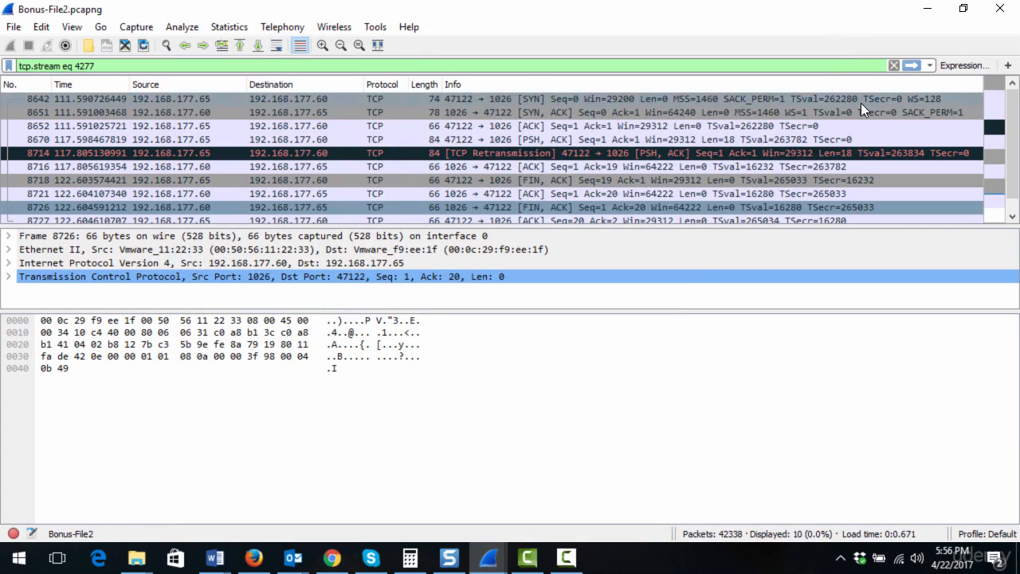
Step: Clear the stream filter and reapply the recent display filter tcp.flags.push == 1
click(894, 66)
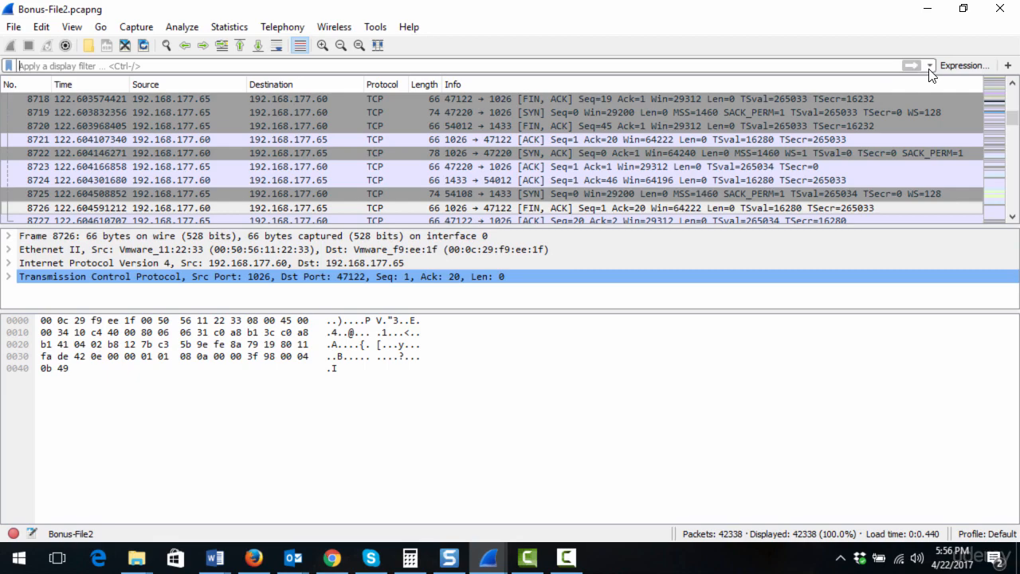
click(929, 66)
click(173, 87)
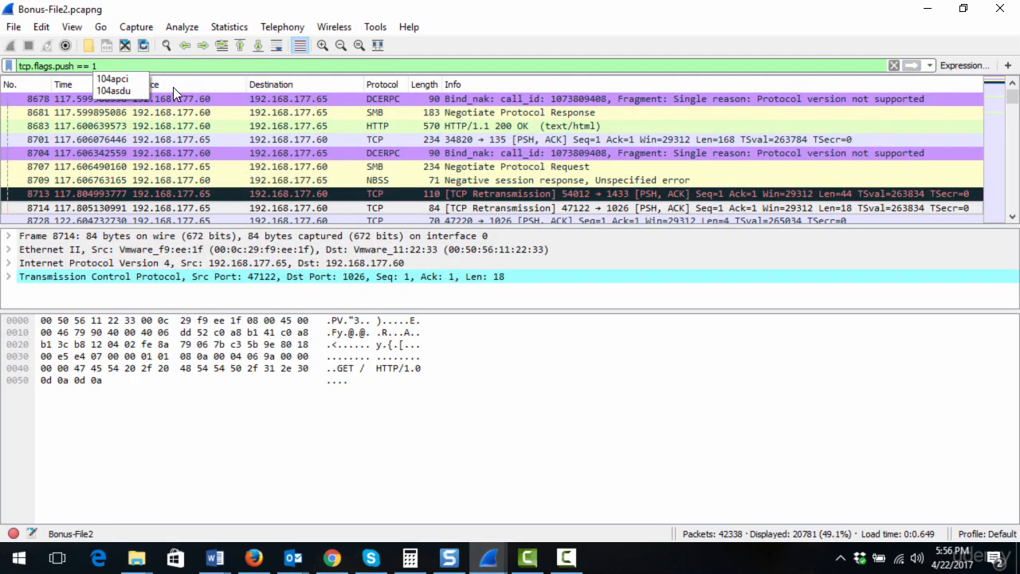
Step: Examine the pushed packets from SMB negotiate request 8707 through the TCP retransmissions to TDS response 8734
click(471, 171)
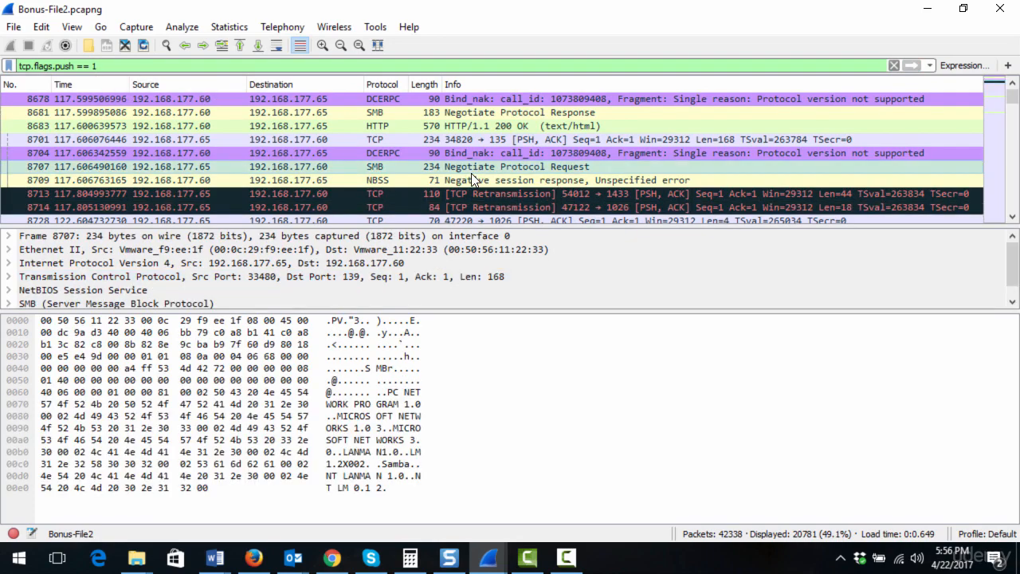
key(Down)
key(Down)
key(Down)
key(Down)
key(Down)
key(Down)
key(Down)
key(Down)
key(Down)
key(Down)
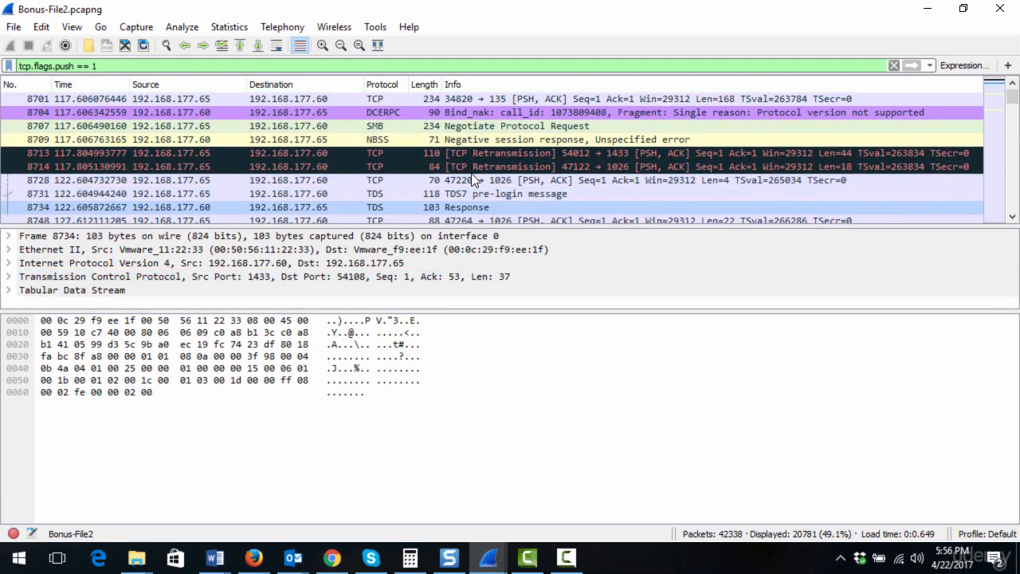
Step: Step through the port 1026 packets after the TDS response up to TLS Server Hello packet 8814
key(Down)
key(Down)
key(Down)
key(Down)
key(Down)
key(Down)
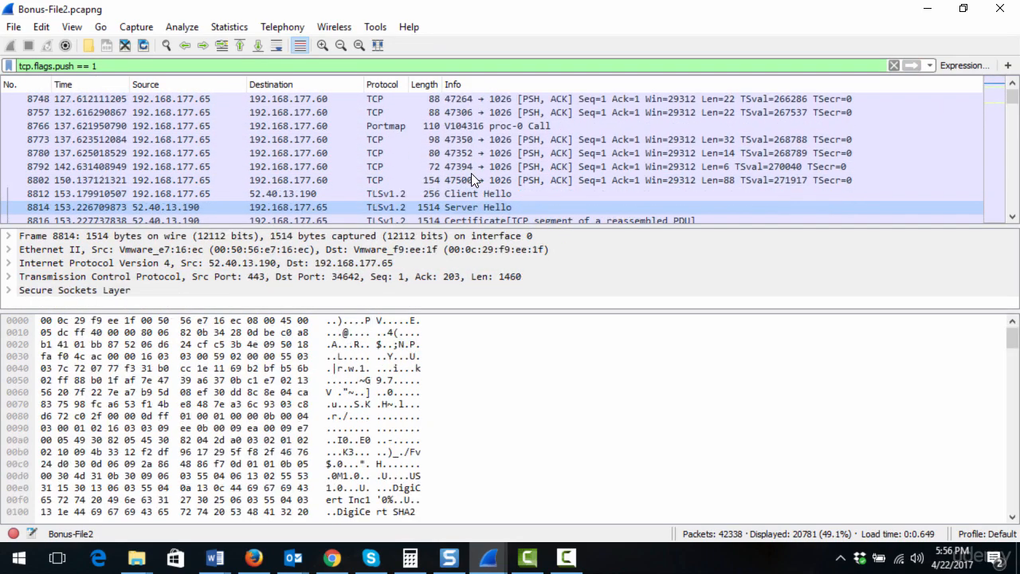
Step: Examine the rest of the TLS handshake with 52.40.13.190 and the OCSP request 8831 and response 8833
key(Down)
key(Down)
key(Down)
key(Down)
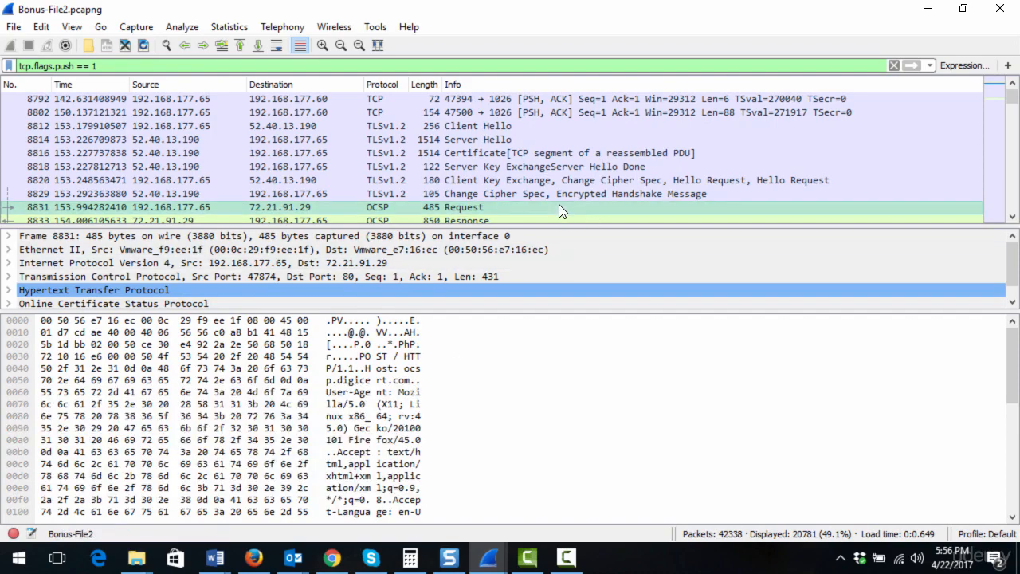
key(Down)
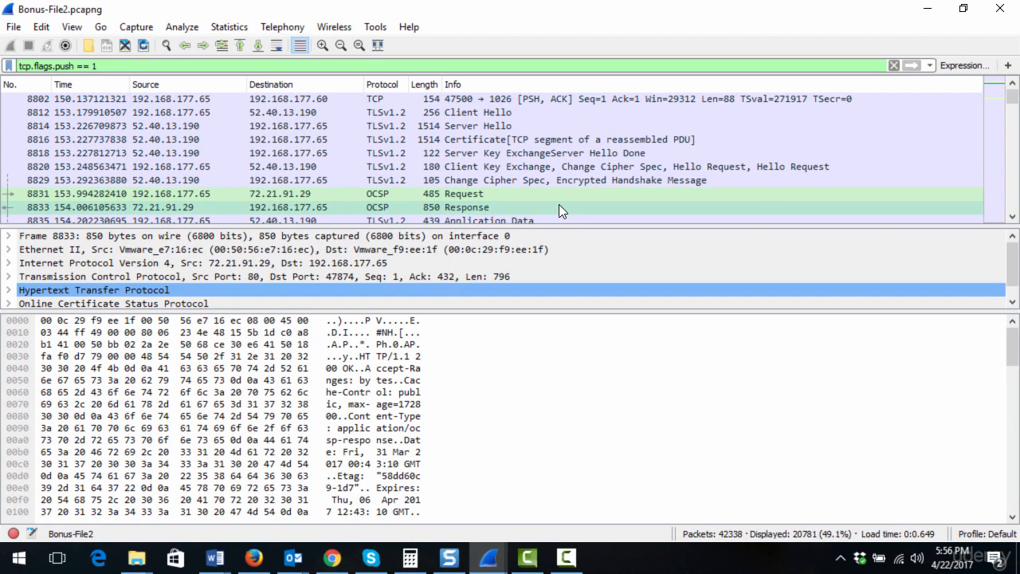
Step: Review the TLS packets after the OCSP response, including the handshake with 54.192.139.190, up to packet 8858
key(Down)
key(Down)
key(Down)
key(Down)
key(Down)
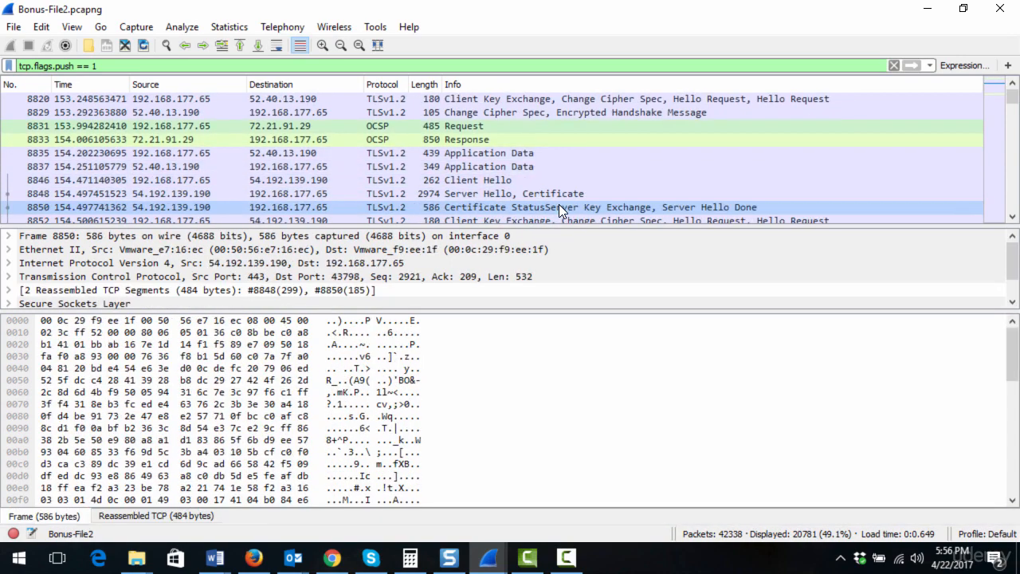
key(Down)
key(Down)
key(Down)
key(Down)
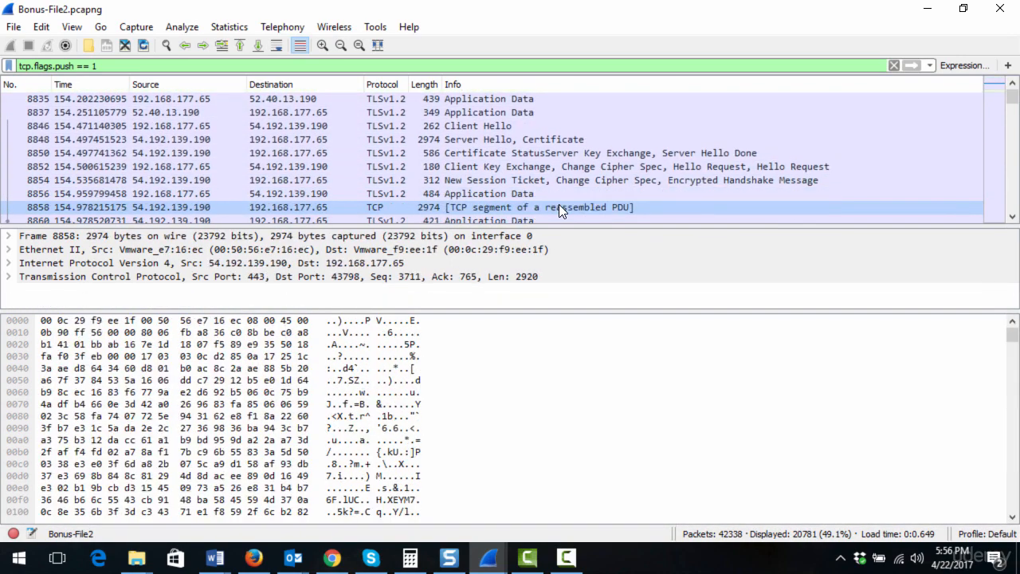
Step: Step through the TLS handshake with 216.58.194.110 and on to OCSP response 8899
key(Down)
key(Down)
key(Down)
key(Down)
key(Down)
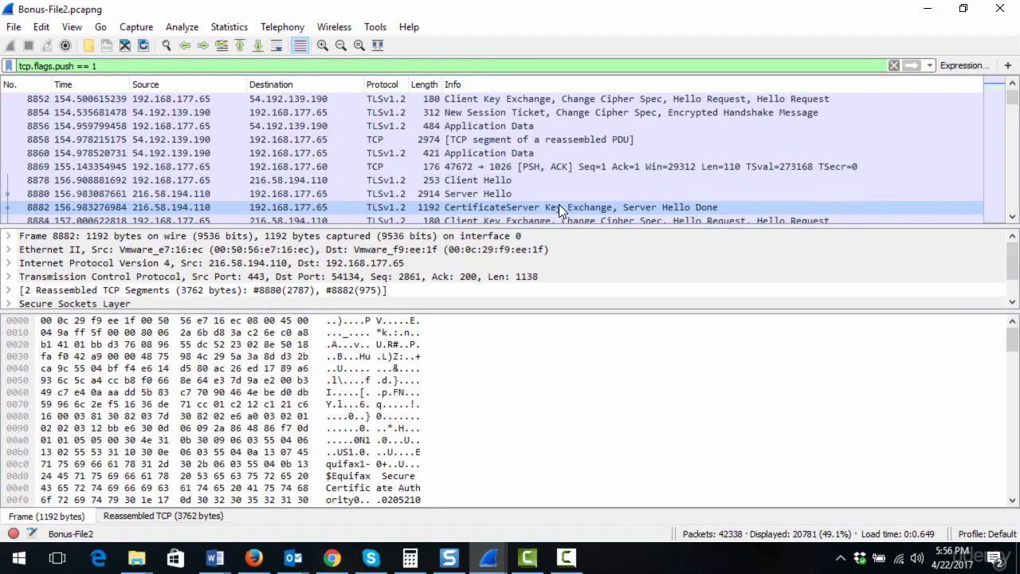
key(Down)
key(Down)
key(Down)
key(Down)
key(Down)
key(Down)
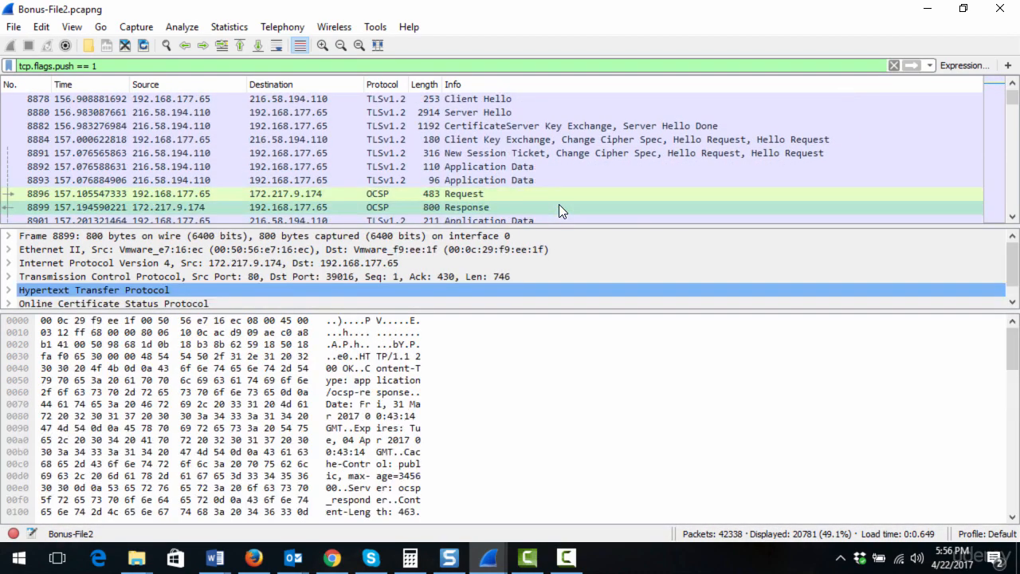
Step: Examine the TLS application data packets exchanged with 216.58.194.110 up to packet 8963
key(Down)
key(Down)
key(Down)
key(Down)
key(Down)
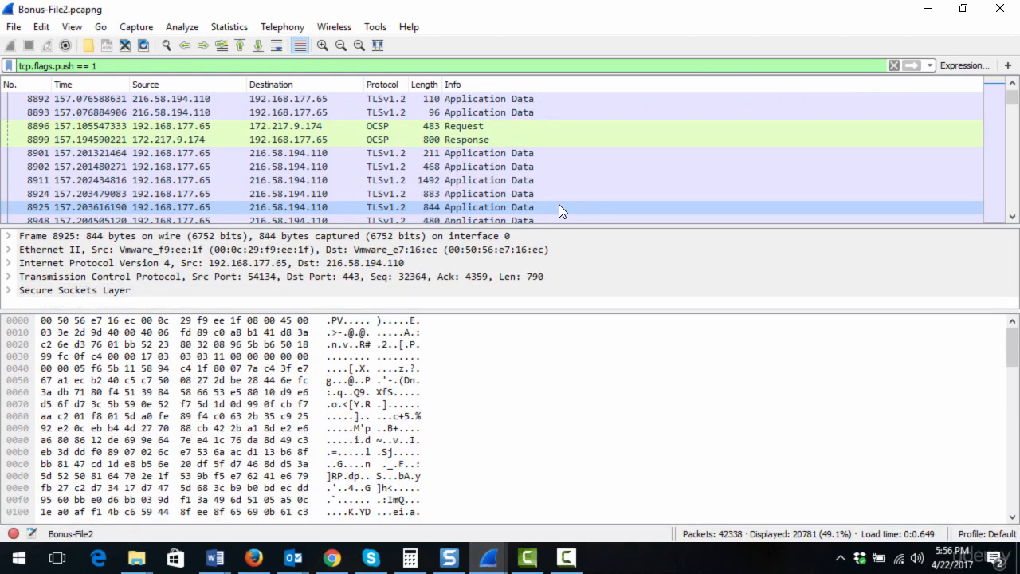
key(Down)
key(Down)
key(Down)
key(Down)
key(Down)
key(Down)
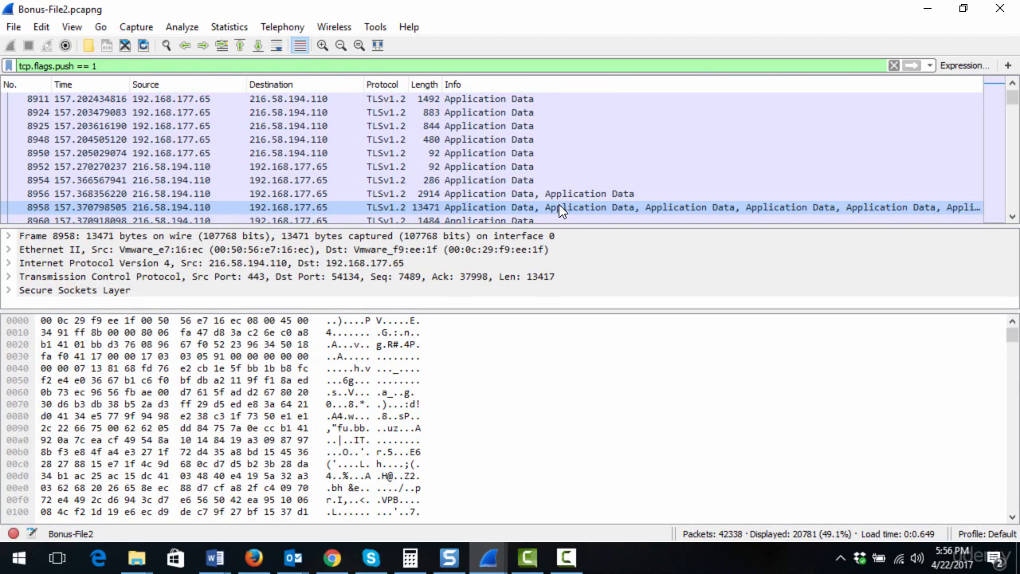
key(Down)
key(Down)
key(Down)
key(Down)
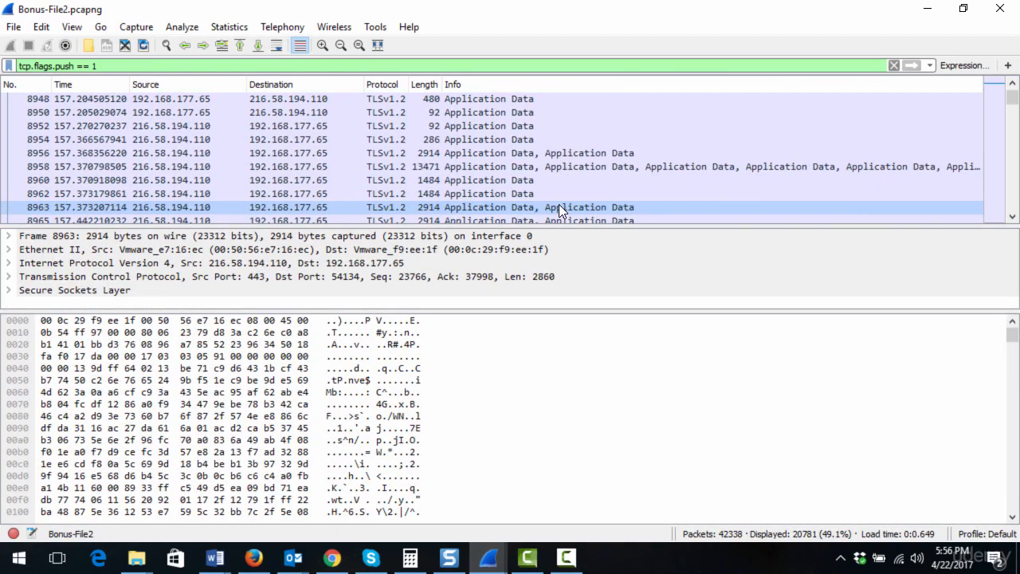
Step: Step through the remaining pushed packets, mainly the TLS traffic with 216.58.194.46, up to packet 10490
key(Down)
key(Down)
key(Down)
key(Down)
key(Down)
key(Down)
key(Down)
key(Down)
key(Down)
key(Down)
key(Down)
key(Down)
key(Down)
key(Down)
key(Down)
key(Down)
key(Down)
key(Down)
key(Down)
key(Down)
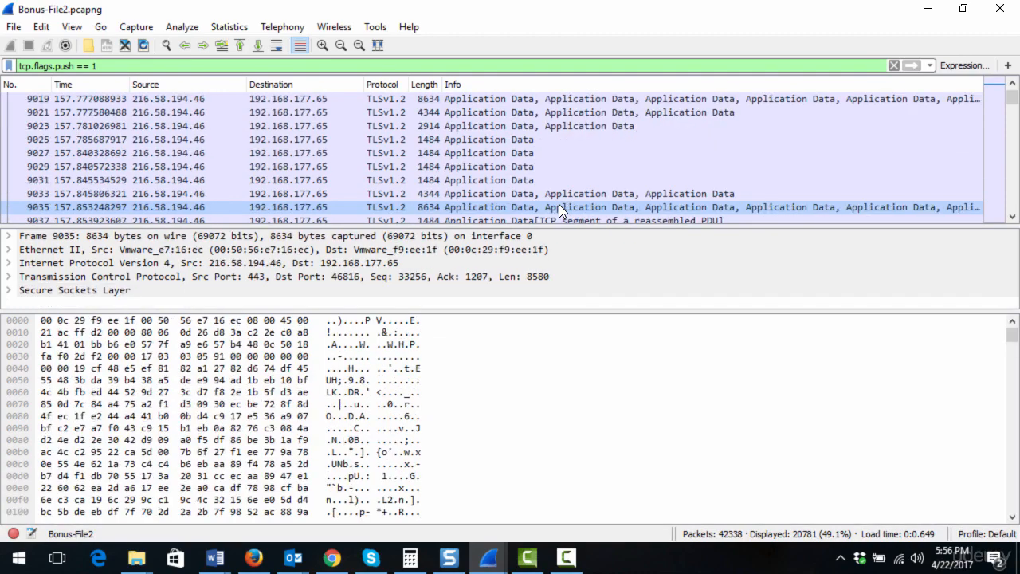
key(Down)
key(Down)
key(Down)
key(Down)
key(Down)
key(Down)
key(Down)
key(Down)
key(Down)
key(Down)
key(Down)
key(Down)
key(Down)
key(Down)
key(Down)
key(Down)
key(Down)
key(Down)
key(Down)
key(Down)
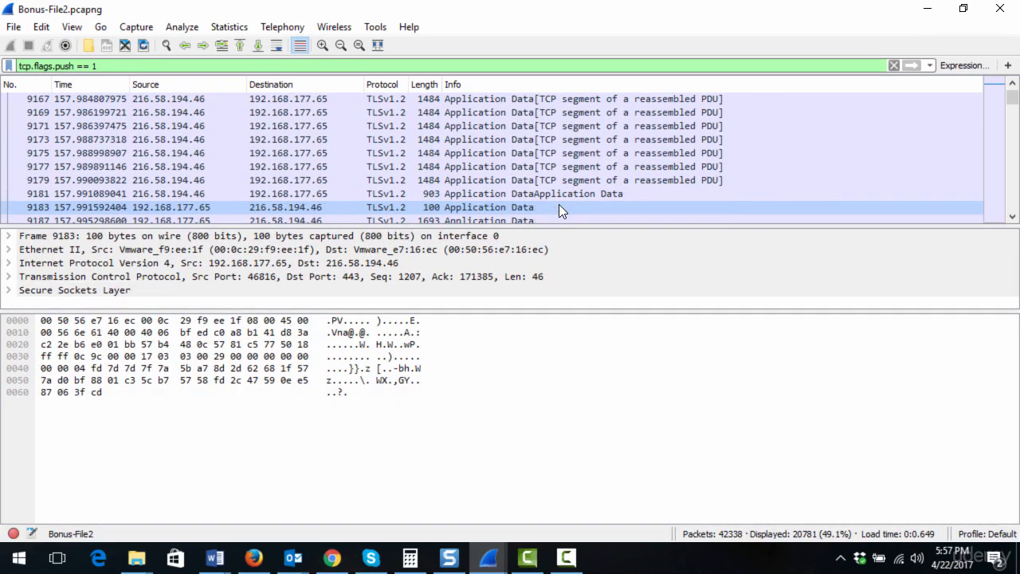
key(Down)
key(Down)
key(Down)
key(Down)
key(Down)
key(Down)
key(Down)
key(Down)
key(Down)
key(Down)
key(Down)
key(Down)
key(Down)
key(Down)
key(Down)
key(Down)
key(Down)
key(Down)
key(Down)
key(Down)
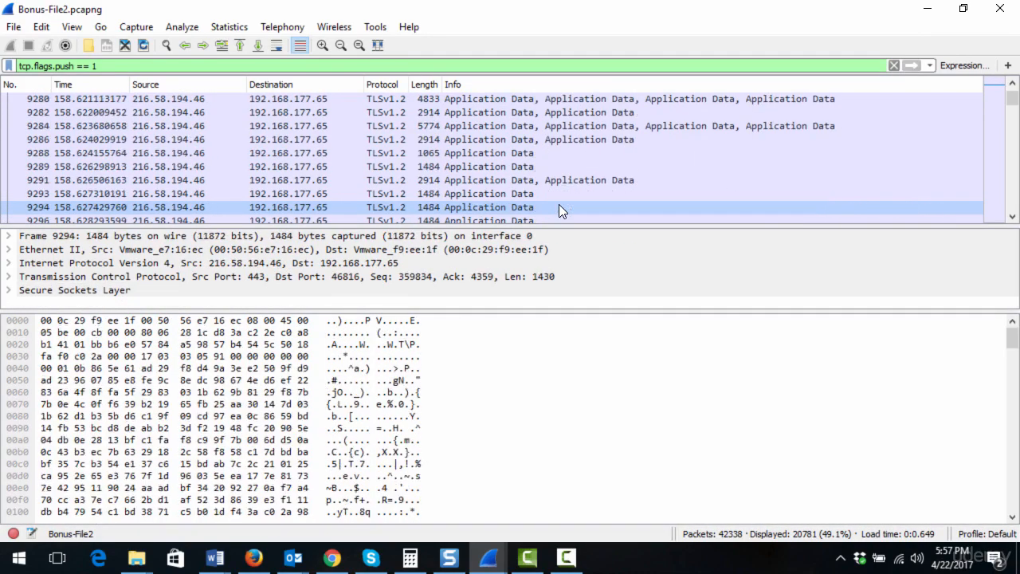
key(Down)
key(Down)
key(Down)
key(Down)
key(Down)
key(Down)
key(Down)
key(Down)
key(Down)
key(Down)
key(Down)
key(Down)
key(Down)
key(Down)
key(Down)
key(Down)
key(Down)
key(Down)
key(Down)
key(Down)
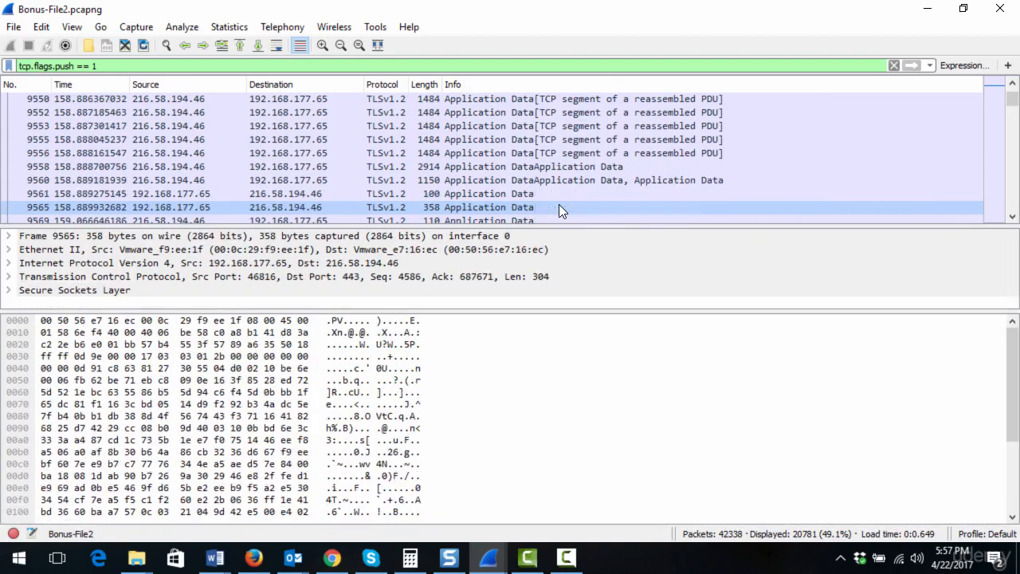
key(Down)
key(Down)
key(Down)
key(Down)
key(Down)
key(Down)
key(Down)
key(Down)
key(Down)
key(Down)
key(Down)
key(Down)
key(Down)
key(Down)
key(Down)
key(Down)
key(Down)
key(Down)
key(Down)
key(Down)
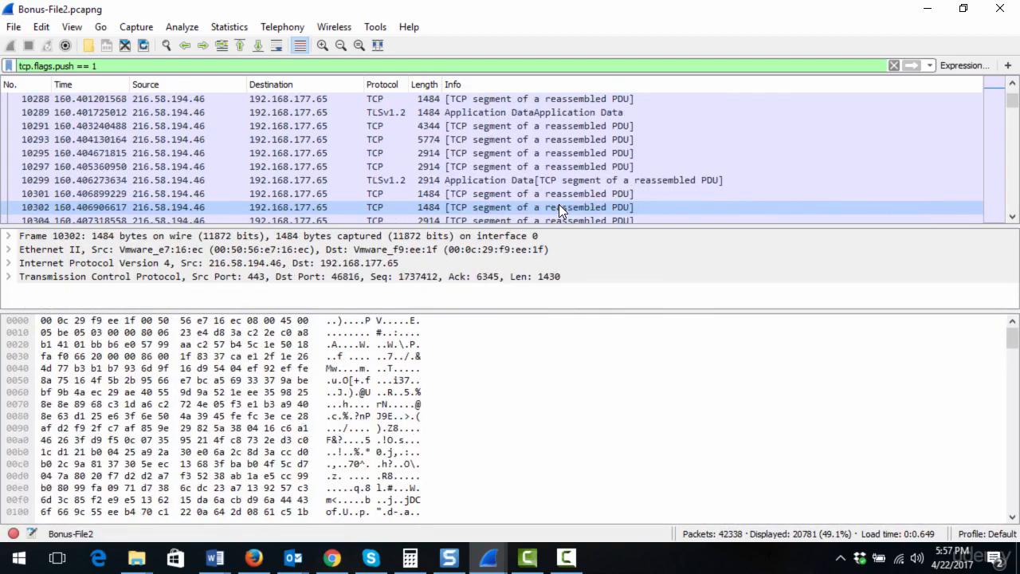
key(Down)
key(Down)
key(Down)
key(Down)
key(Down)
key(Down)
key(Down)
key(Down)
key(Down)
key(Down)
key(Down)
key(Down)
key(Down)
key(Down)
key(Down)
key(Down)
key(Down)
key(Down)
key(Down)
key(Down)
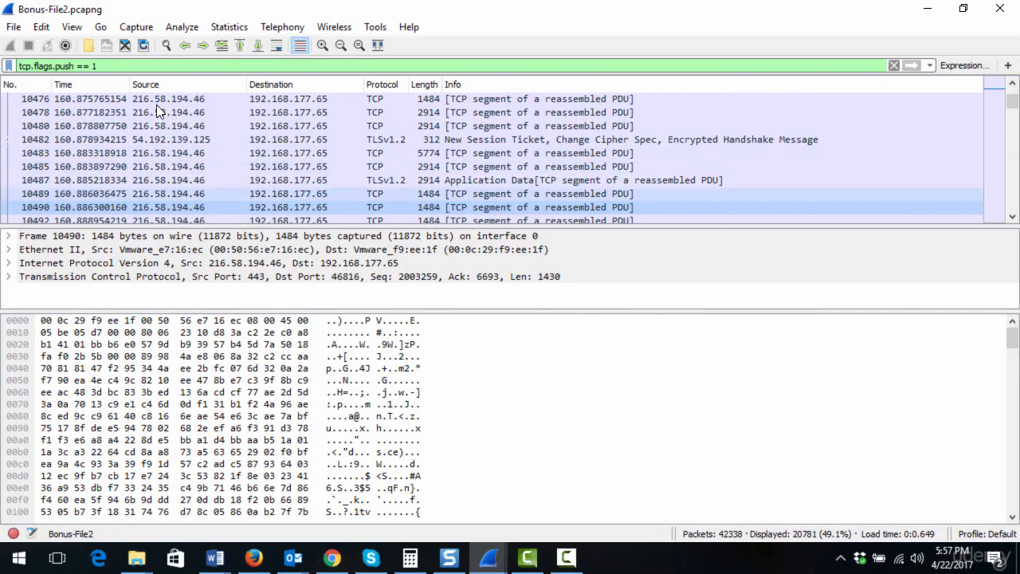
Step: Replace the display filter with tcp.port == 21 and apply it
drag(96, 63, 2, 66)
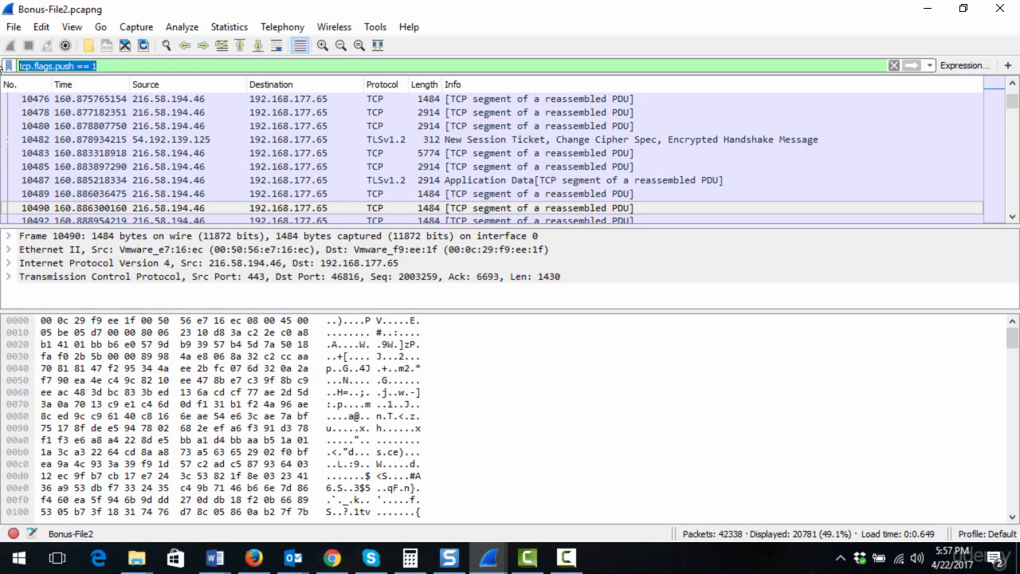
text(tcp.port == )
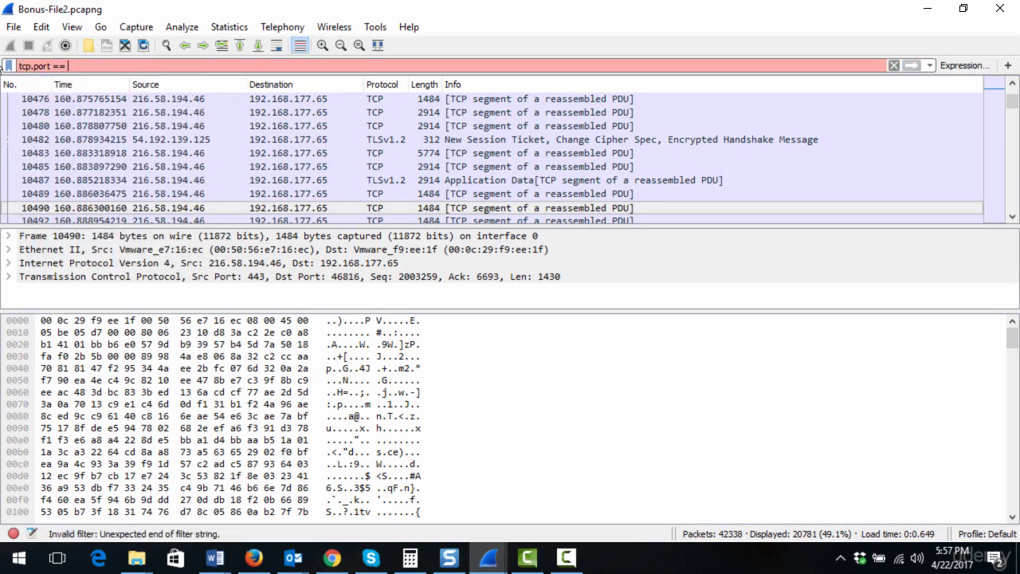
text(21)
key(Return)
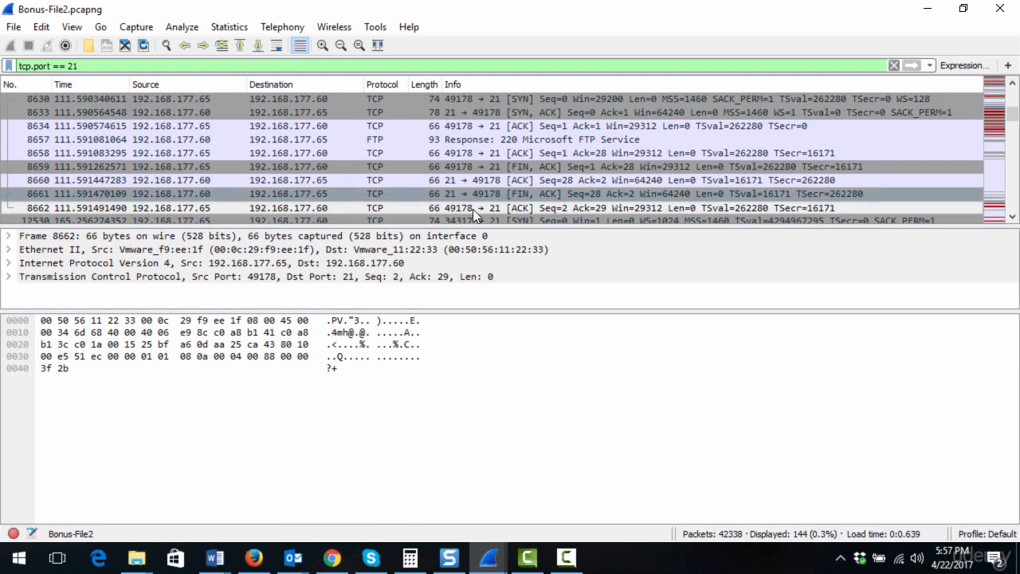
Step: Examine the port 21 SYN, SYN-ACK and RST exchanges between 192.168.177.65 and 192.168.177.60 from packet 12530 to packet 12873
click(1013, 216)
click(1013, 216)
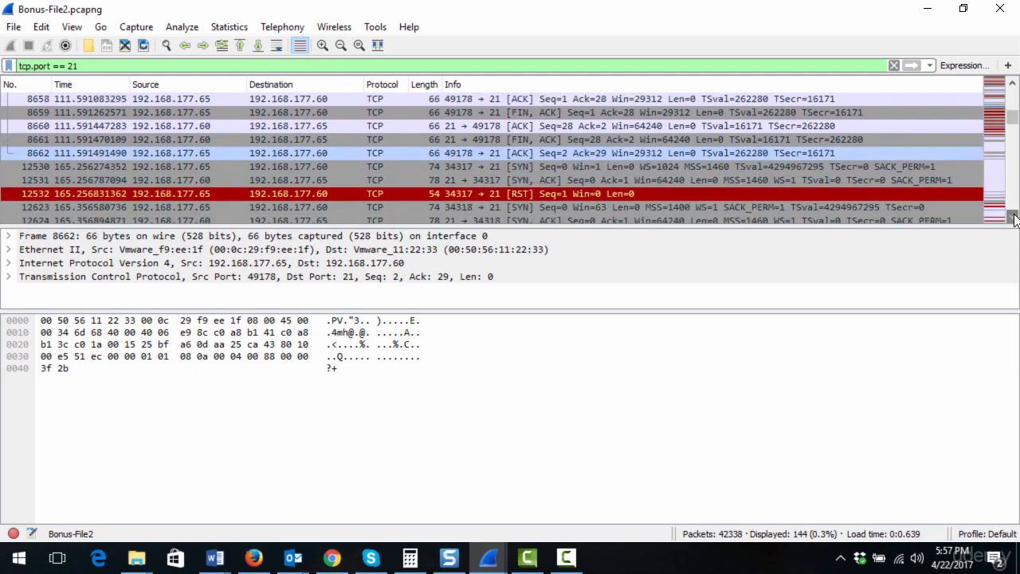
click(573, 167)
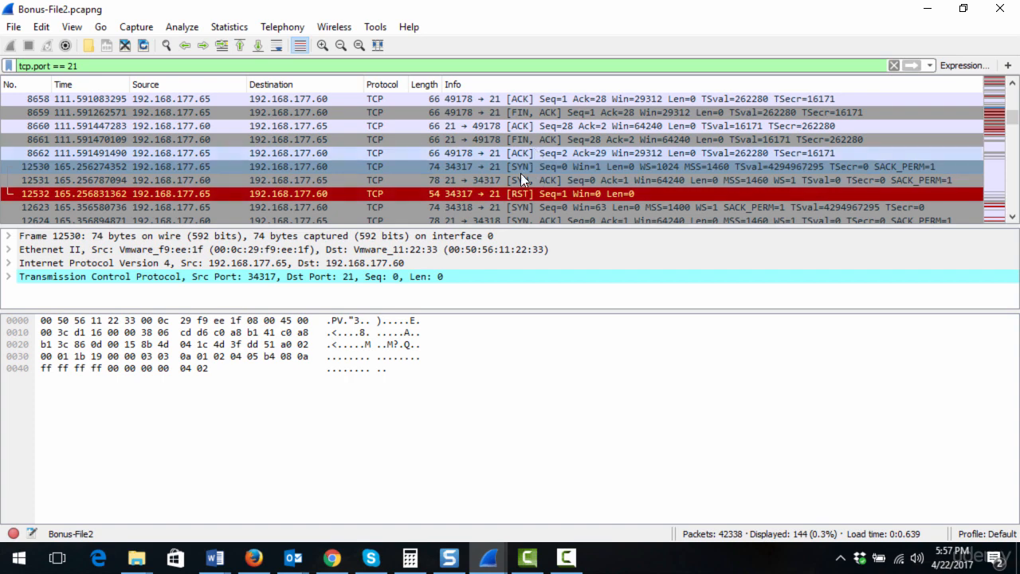
click(574, 209)
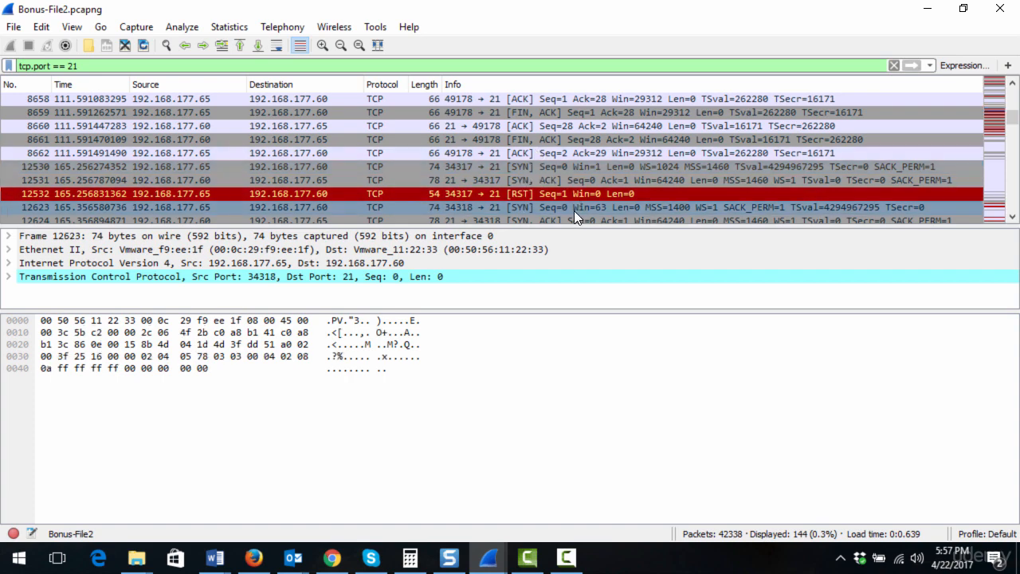
key(Down)
key(Down)
key(Down)
key(Down)
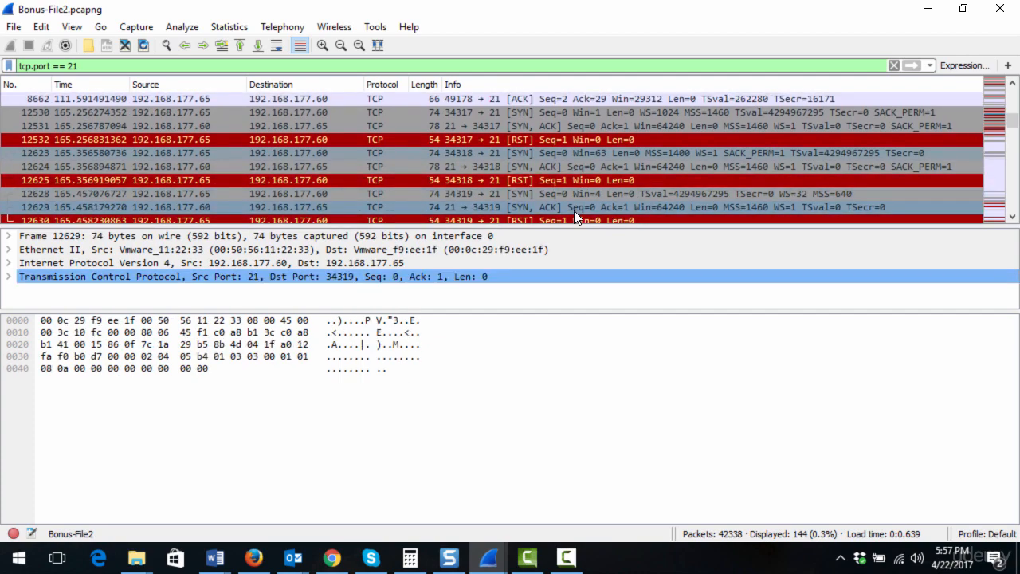
key(Down)
key(Down)
key(Down)
key(Down)
key(Down)
key(Down)
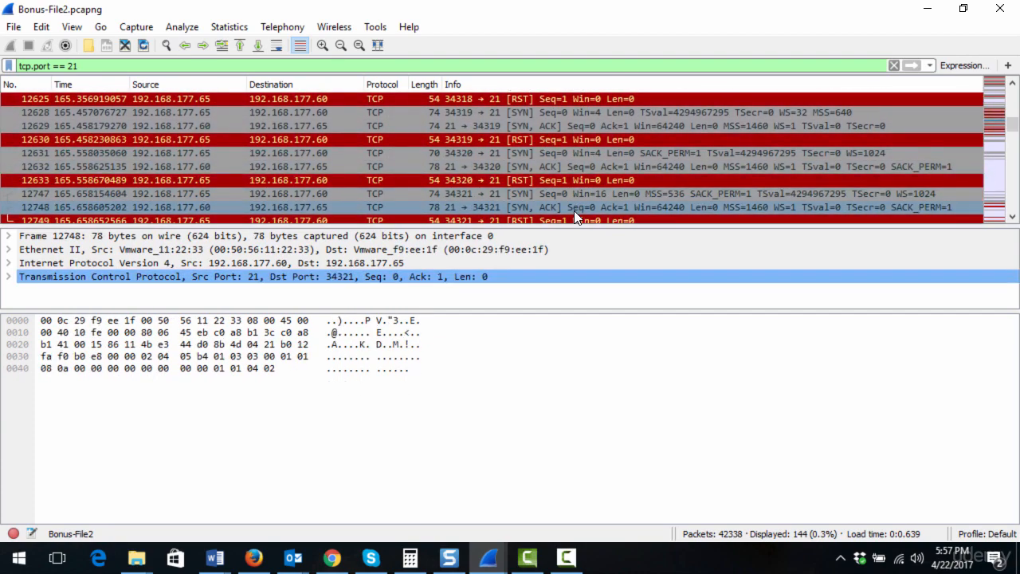
key(Down)
key(Down)
key(Down)
key(Down)
key(Down)
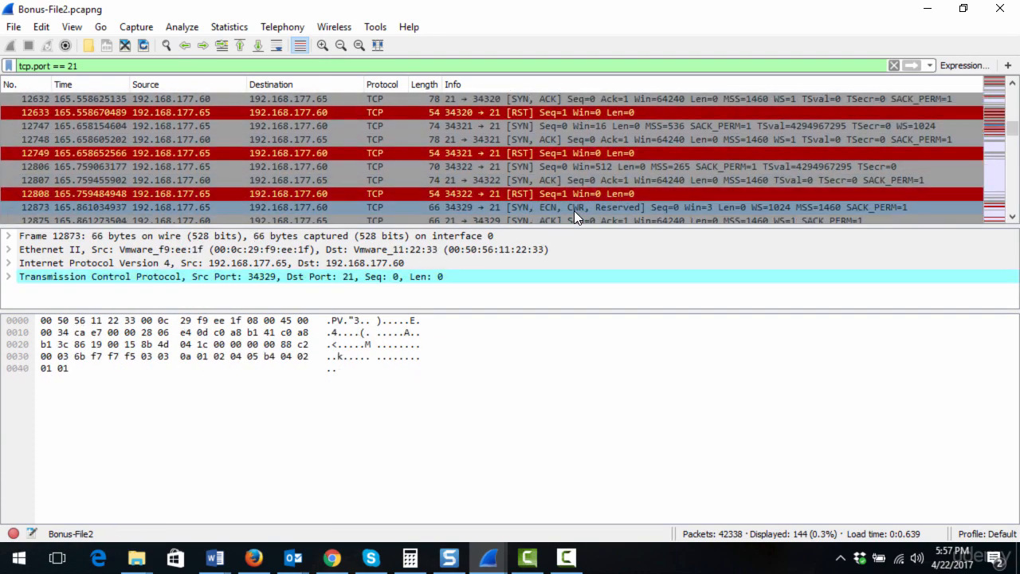
Step: Examine the TCP flags of the following port 21 probes, including packets 12909 and 12944, up to FTP response 13175
key(Down)
key(Down)
key(Down)
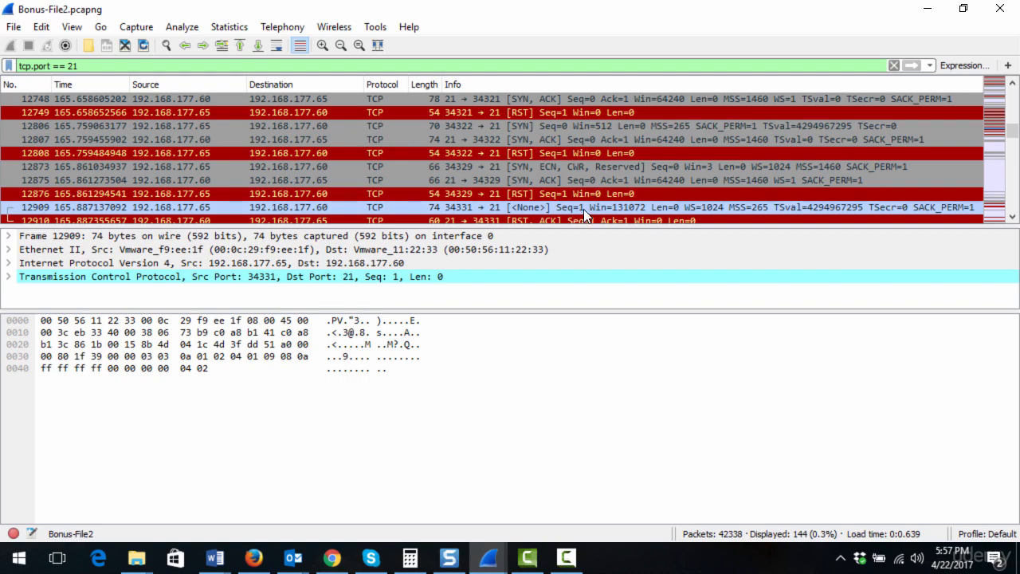
key(Down)
key(Down)
key(Down)
key(Down)
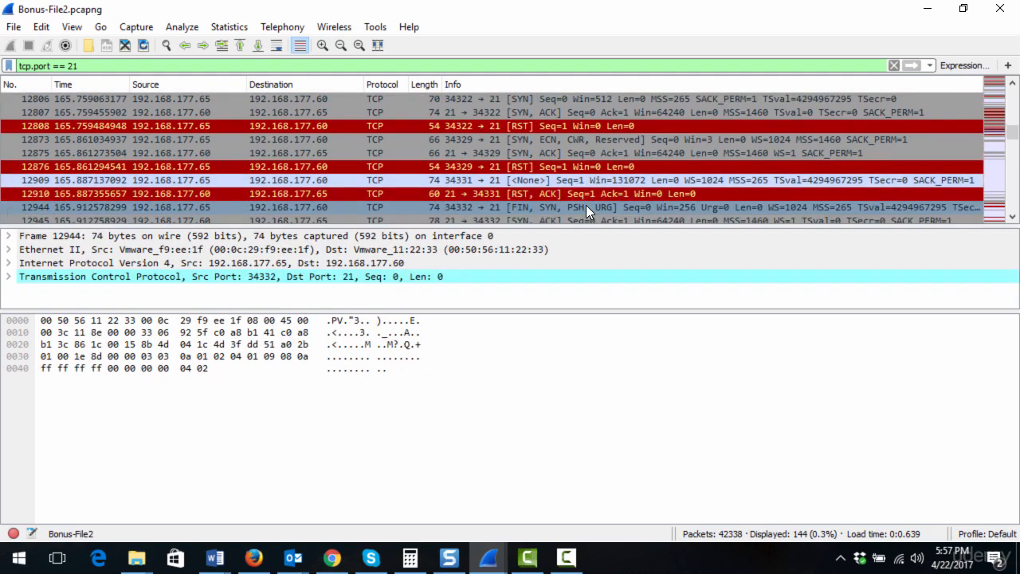
key(Down)
key(Down)
key(Down)
key(Down)
key(Down)
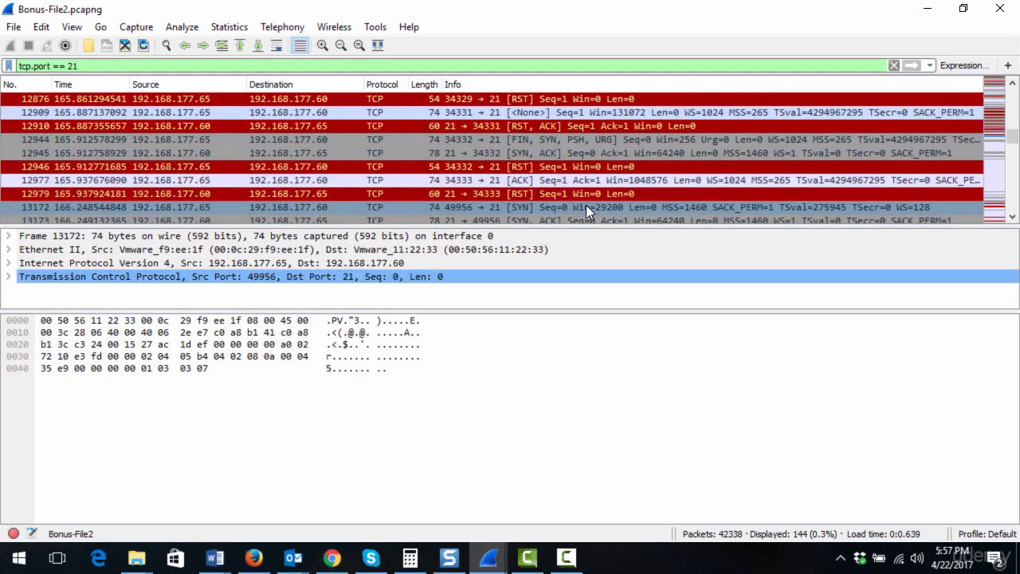
key(Down)
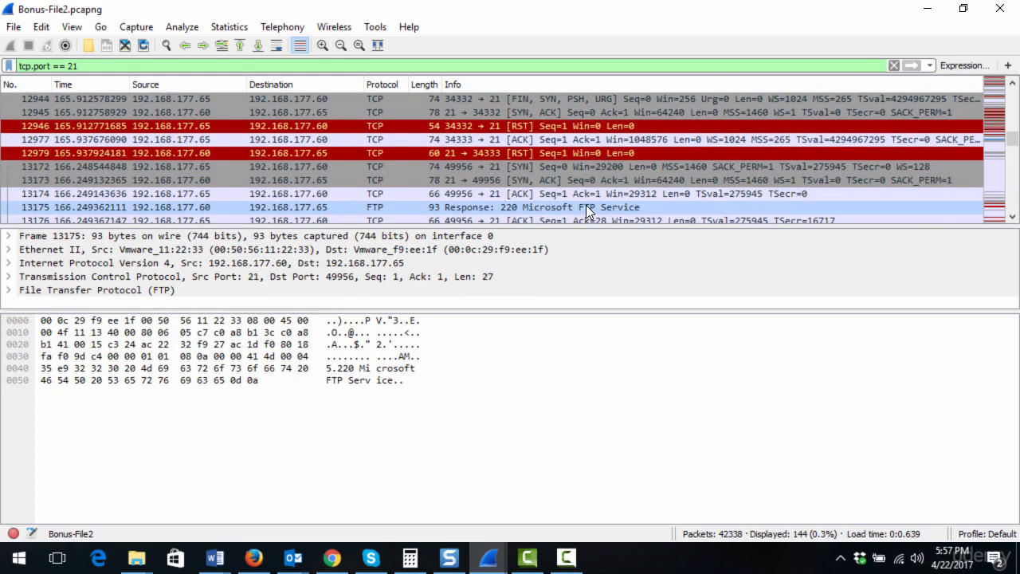
Step: Follow the TCP stream of SYN packet 13172, sent from port 49956 to port 21
click(511, 169)
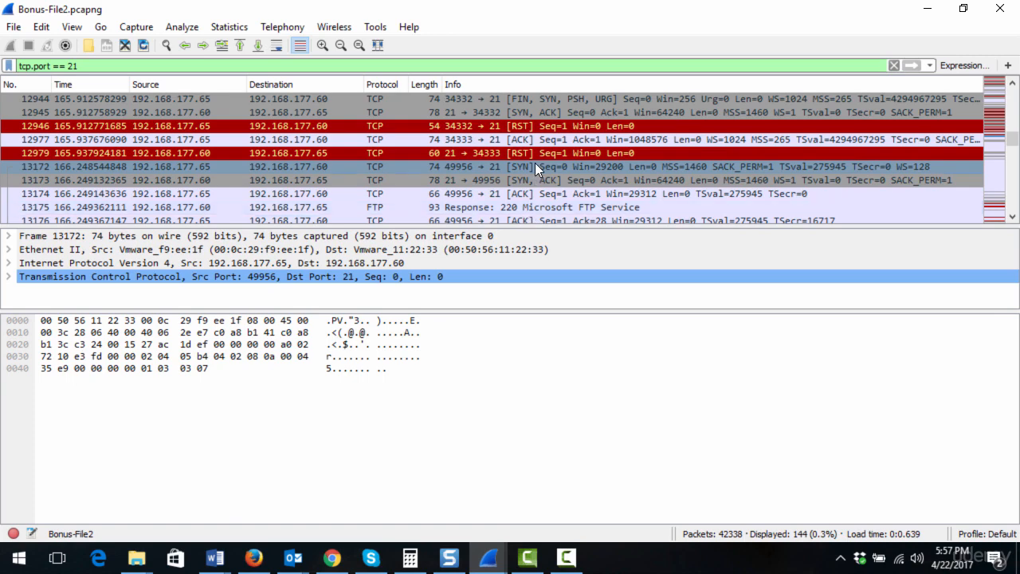
right_click(518, 168)
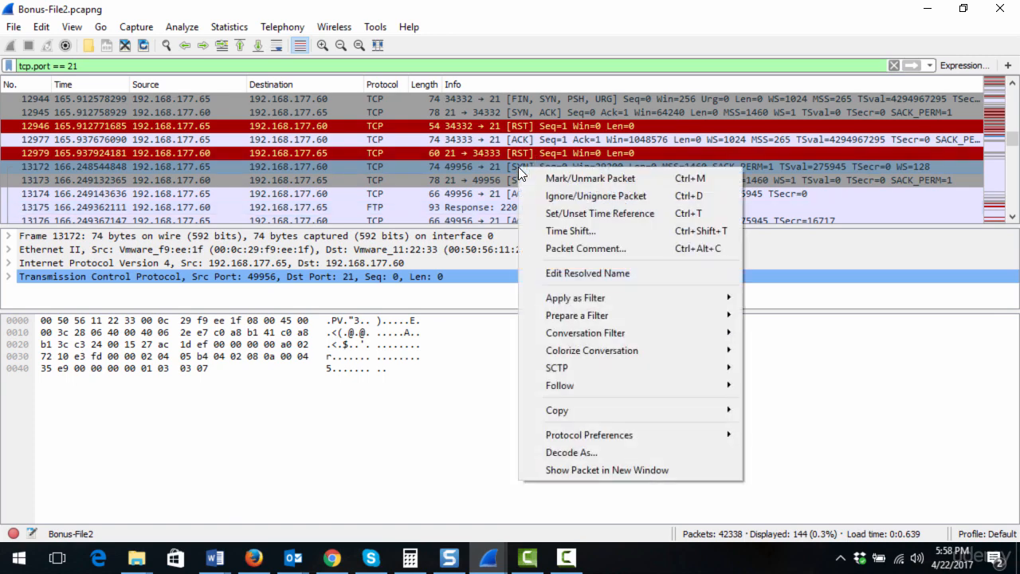
mouse_move(627, 386)
click(779, 389)
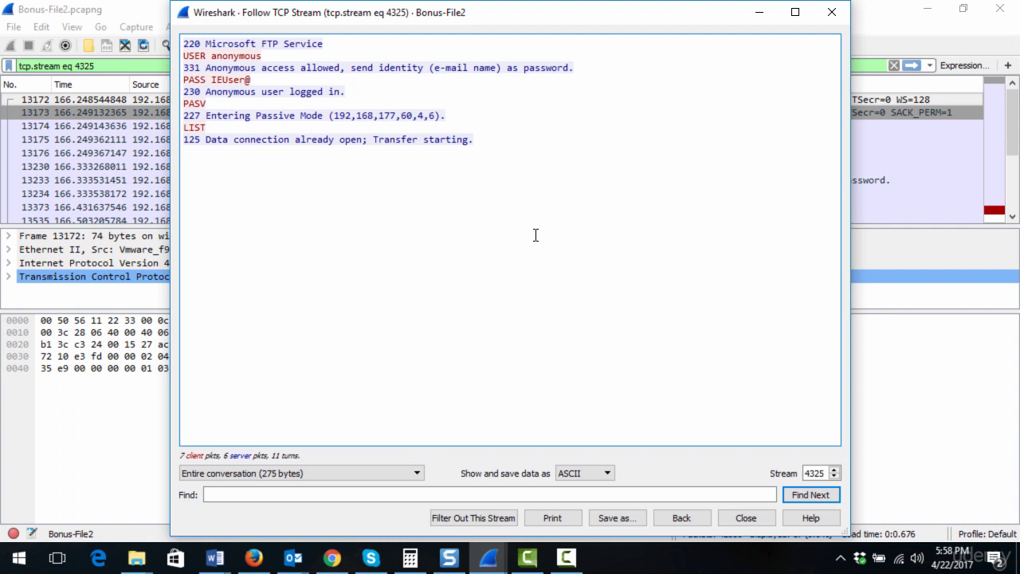
Step: Close the followed stream and replace its display filter with tcp.flags.push == 1, then apply it
click(832, 12)
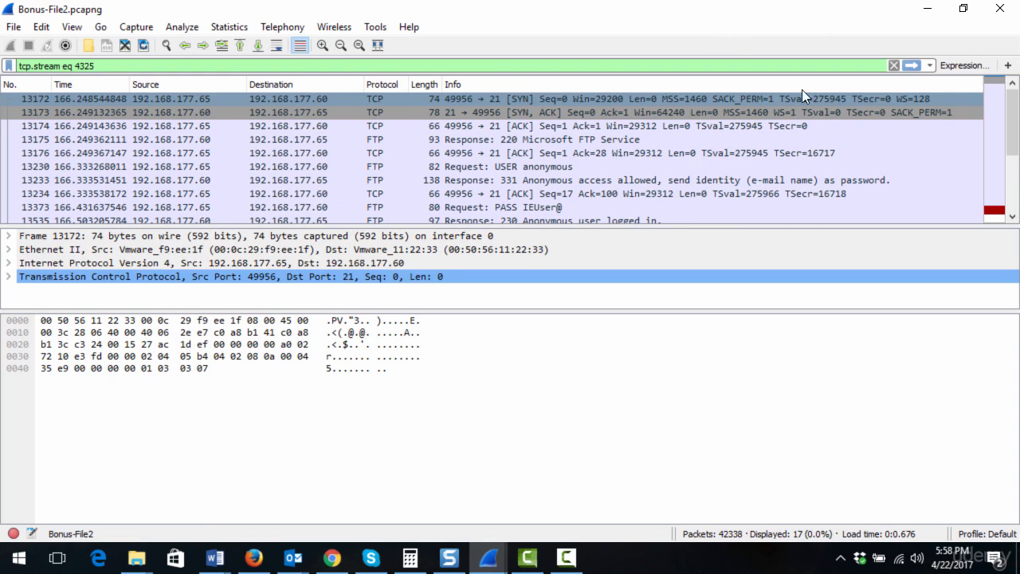
click(895, 66)
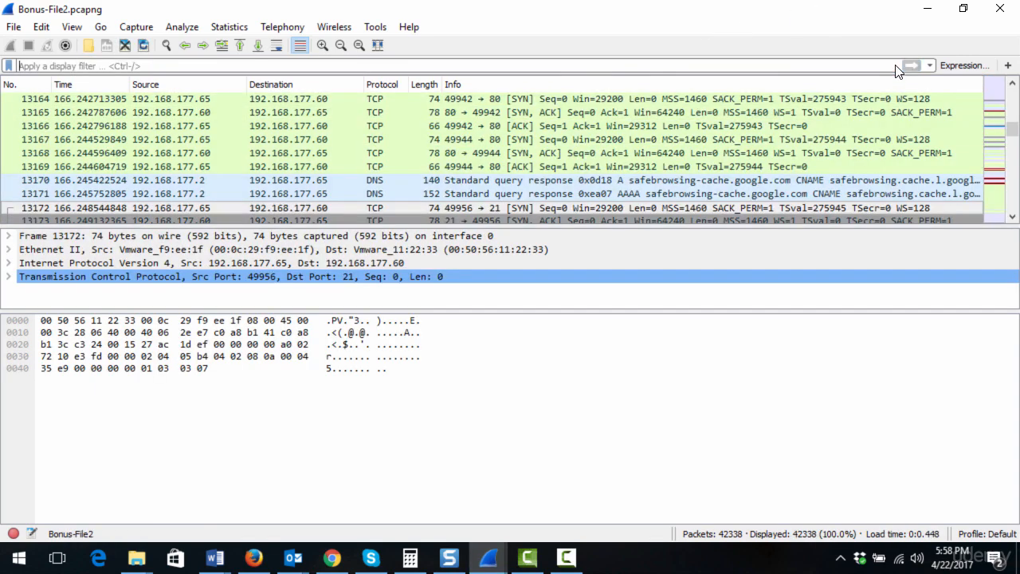
text(tcp.flags.push =)
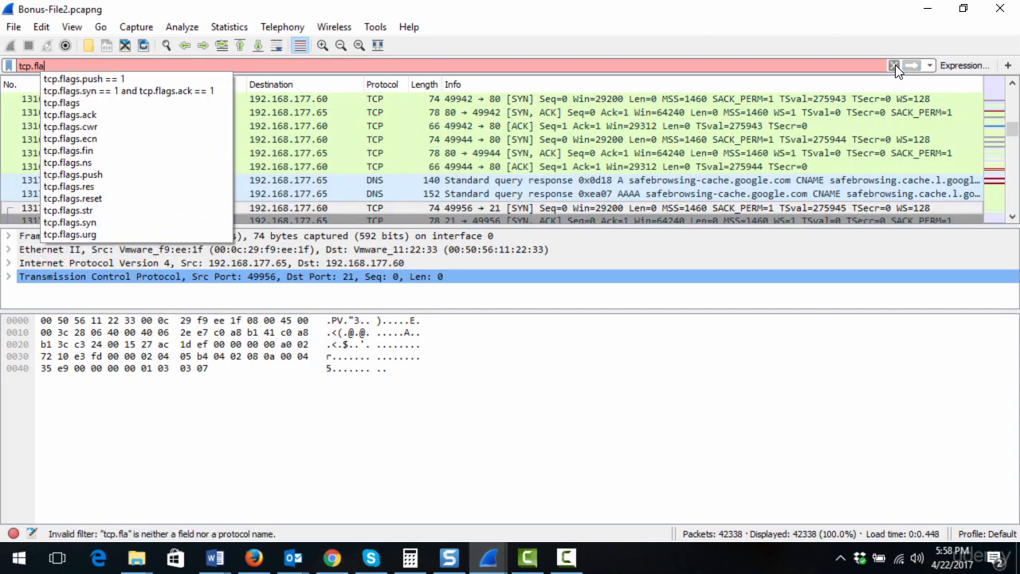
text(= 1)
key(Return)
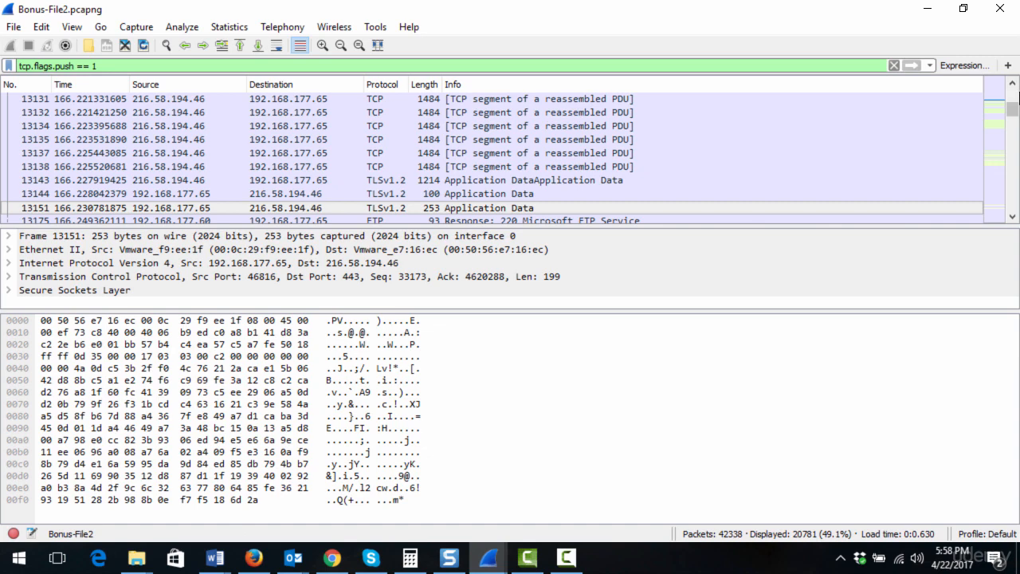
Step: Examine the packets with the PSH flag set, going one by one from packet 12048 through packet 12471
click(1016, 94)
drag(1014, 110, 1016, 106)
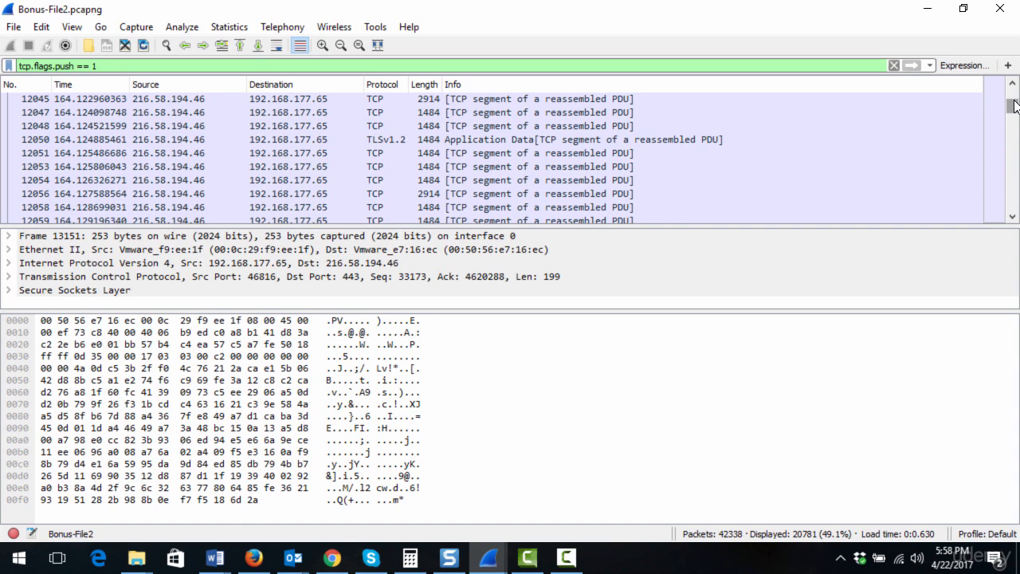
click(543, 132)
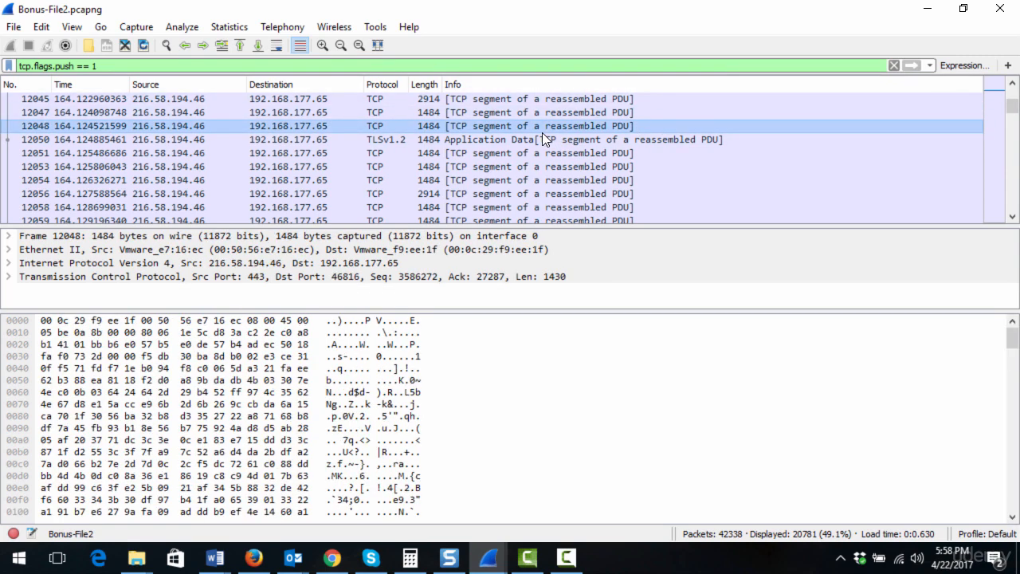
key(Down)
key(Down)
key(Down)
key(Down)
key(Down)
key(Down)
key(Down)
key(Down)
key(Down)
key(Down)
key(Down)
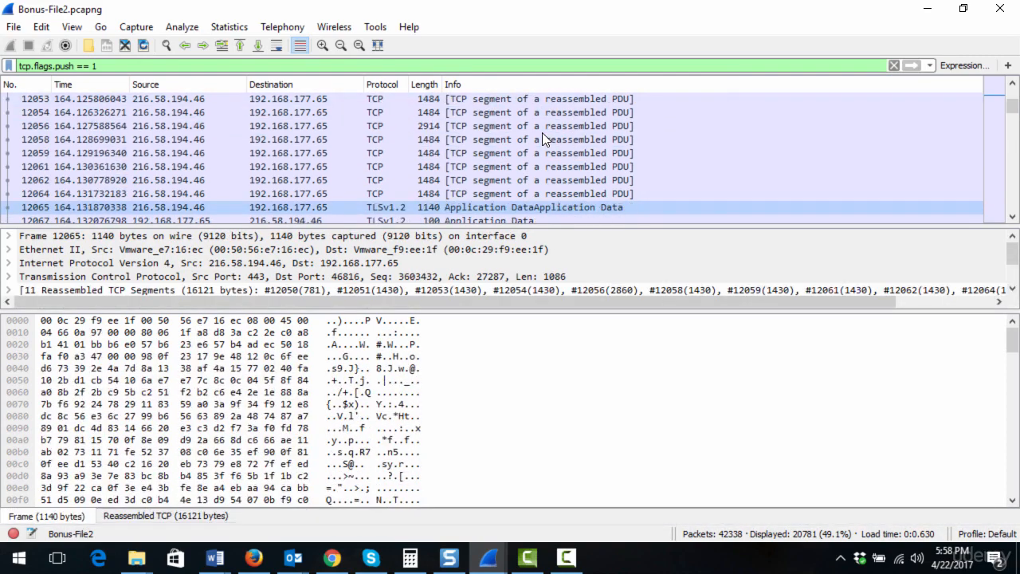
key(Down)
key(Down)
key(Down)
key(Down)
key(Down)
key(Down)
key(Down)
key(Down)
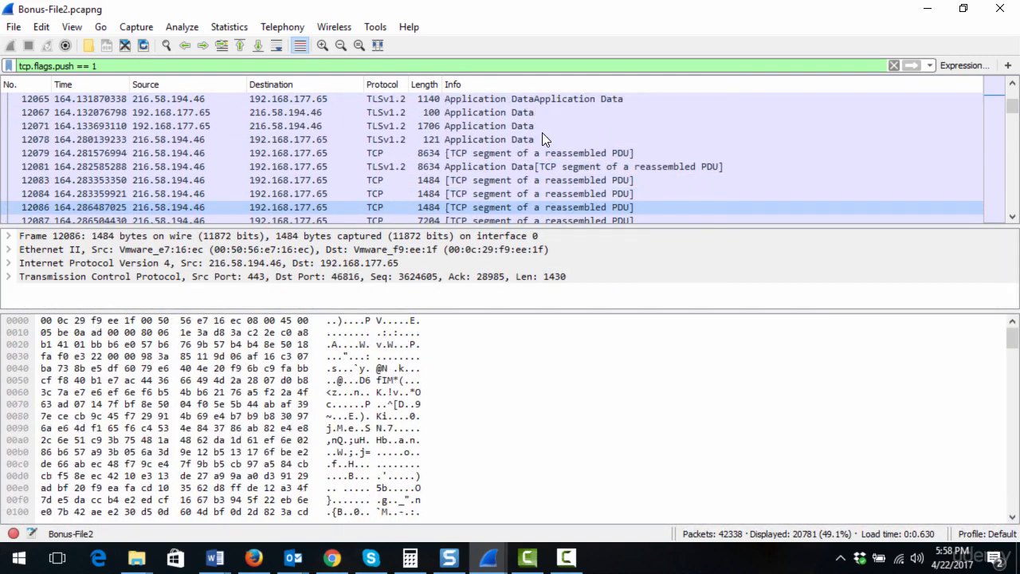
key(Down)
key(Down)
key(Down)
key(Down)
key(Down)
key(Down)
key(Down)
key(Down)
key(Down)
key(Down)
key(Down)
key(Down)
key(Down)
key(Down)
key(Down)
key(Down)
key(Down)
key(Down)
key(Down)
key(Down)
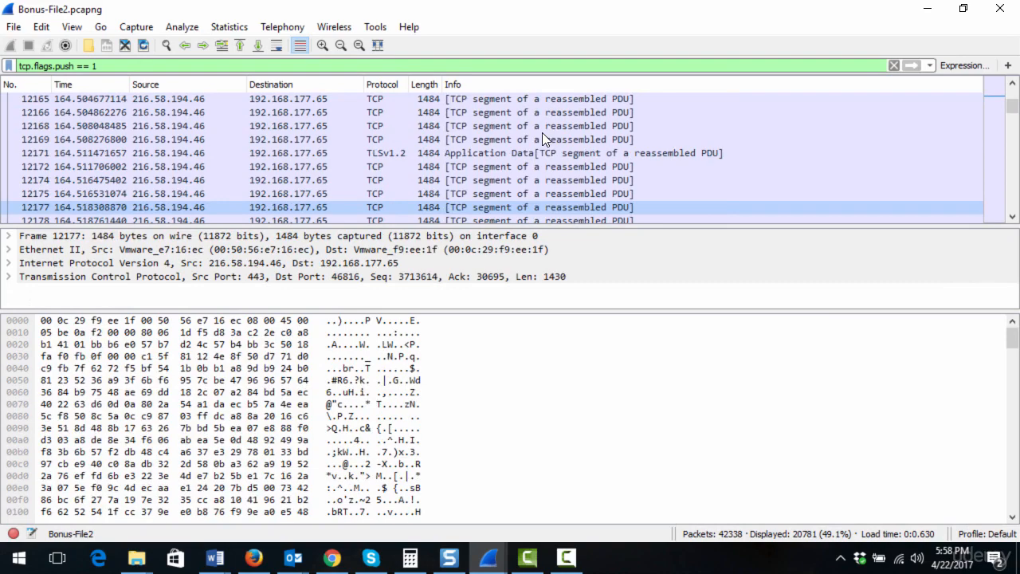
key(Down)
key(Down)
key(Down)
key(Down)
key(Down)
key(Down)
key(Down)
key(Down)
key(Down)
key(Down)
key(Down)
key(Down)
key(Down)
key(Down)
key(Down)
key(Down)
key(Down)
key(Down)
key(Down)
key(Down)
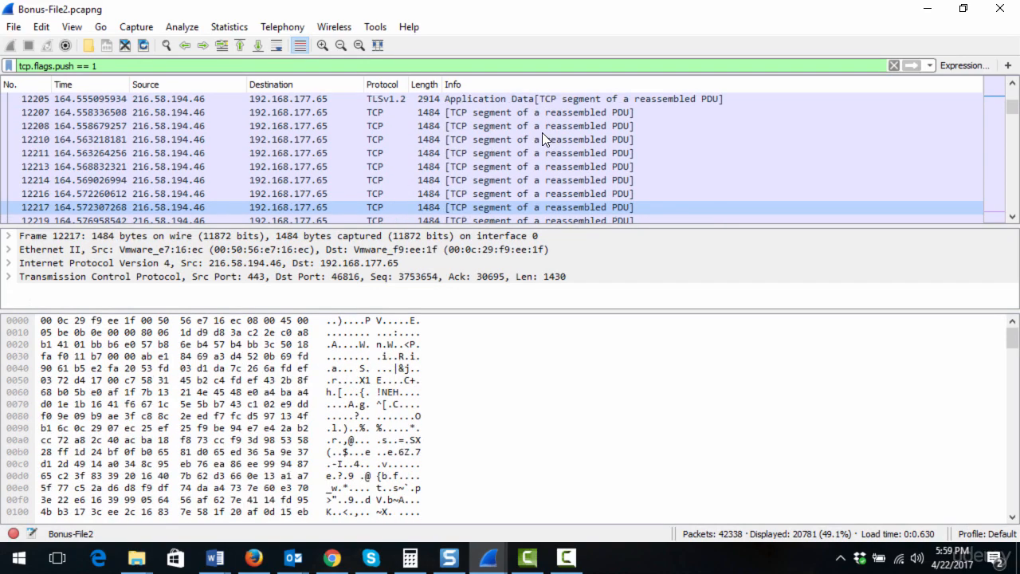
key(Down)
key(Down)
key(Down)
key(Down)
key(Down)
key(Down)
key(Down)
key(Down)
key(Down)
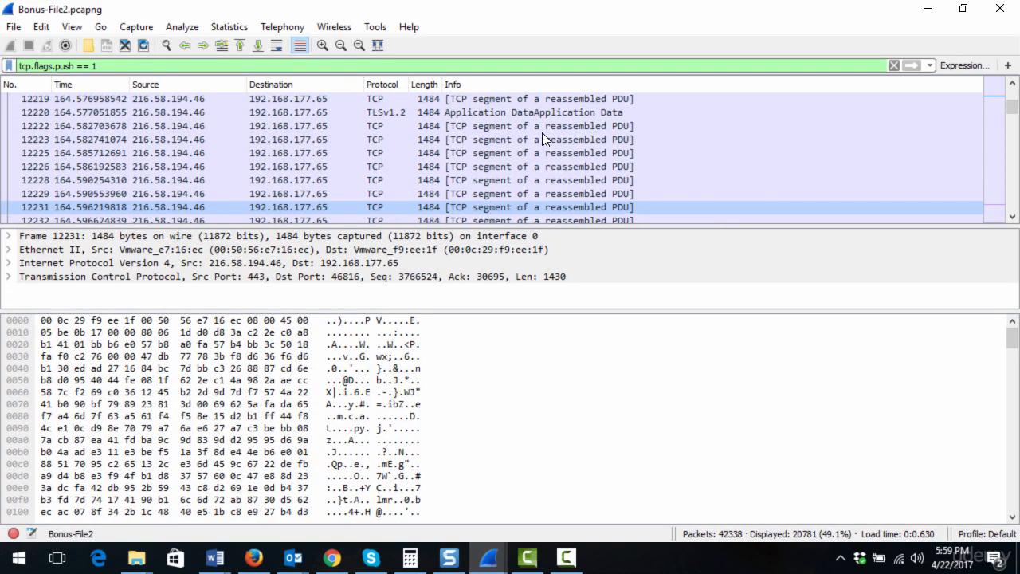
key(Down)
key(Down)
key(Down)
key(Down)
key(Down)
key(Down)
key(Down)
key(Down)
key(Down)
key(Down)
key(Down)
key(Down)
key(Down)
key(Down)
key(Down)
key(Down)
key(Down)
key(Down)
key(Down)
key(Down)
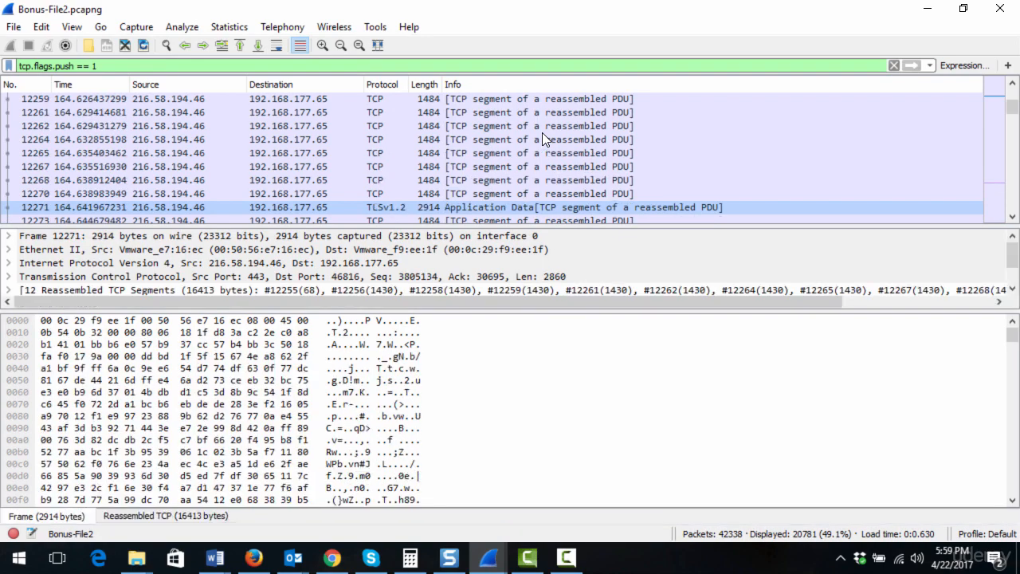
key(Down)
key(Down)
key(Down)
key(Down)
key(Down)
key(Down)
key(Down)
key(Down)
key(Down)
key(Down)
key(Down)
key(Down)
key(Down)
key(Down)
key(Down)
key(Down)
key(Down)
key(Down)
key(Down)
key(Down)
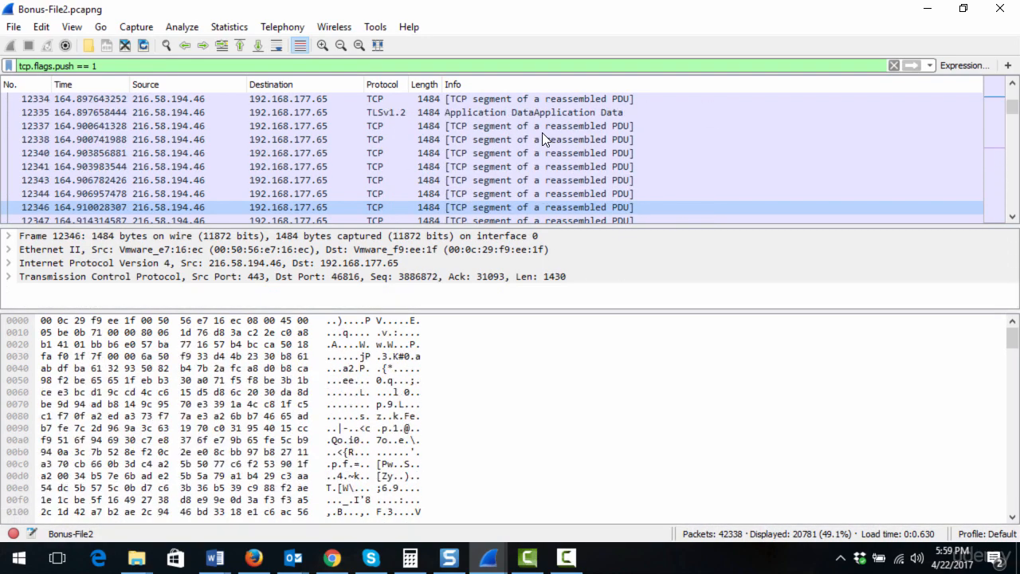
key(Down)
key(Down)
key(Down)
key(Down)
key(Down)
key(Down)
key(Down)
key(Down)
key(Down)
key(Down)
key(Down)
key(Down)
key(Down)
key(Down)
key(Down)
key(Down)
key(Down)
key(Down)
key(Down)
key(Down)
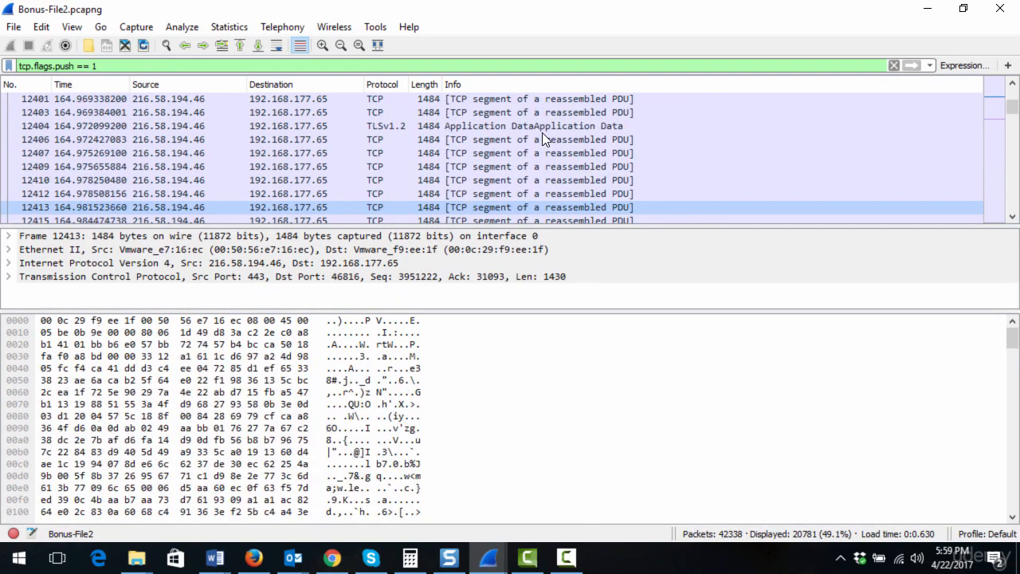
key(Down)
key(Down)
key(Down)
key(Down)
key(Down)
key(Down)
key(Down)
key(Down)
key(Down)
key(Down)
key(Down)
key(Down)
key(Down)
key(Down)
key(Down)
key(Down)
key(Down)
key(Down)
key(Down)
key(Down)
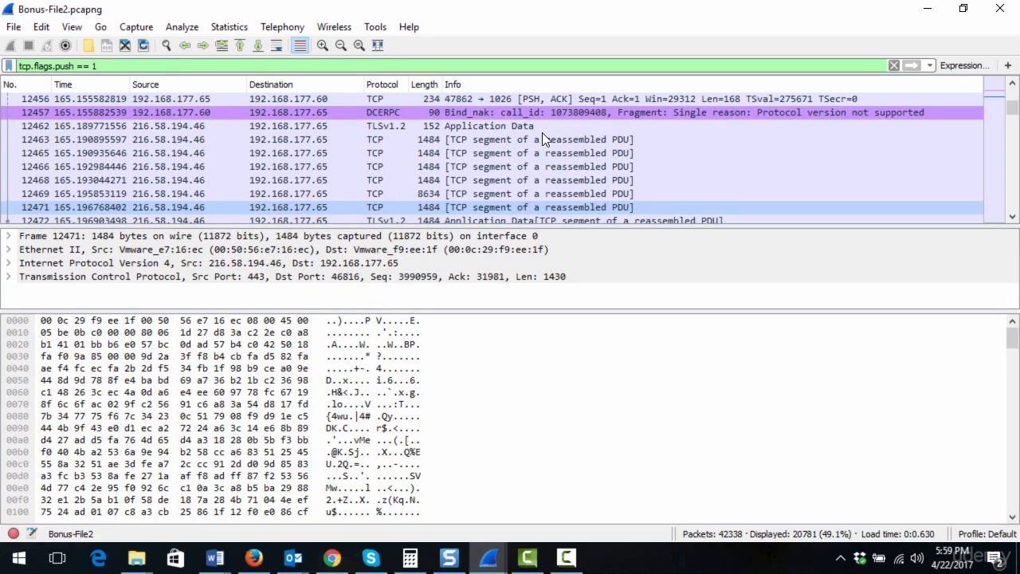
Step: Step through the PSH-flagged packets after 12471 and select packet 12944, sent from port 34332 to port 21
key(Down)
key(Down)
key(Down)
key(Down)
key(Down)
key(Down)
key(Down)
key(Down)
key(Down)
key(Down)
key(Down)
key(Down)
key(Down)
key(Down)
key(Down)
key(Down)
key(Down)
key(Down)
key(Down)
key(Down)
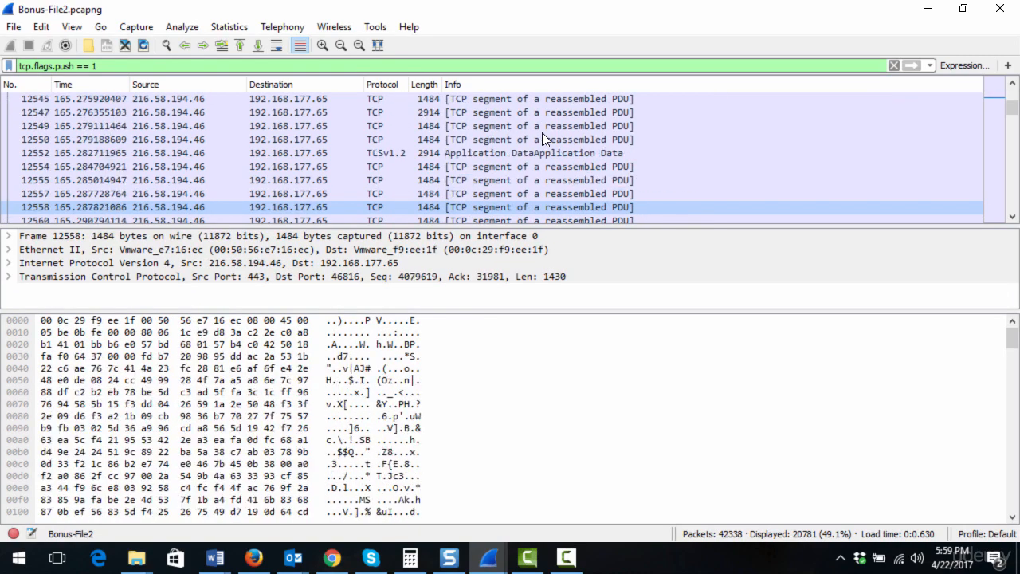
key(Down)
key(Down)
key(Down)
key(Down)
key(Down)
key(Down)
key(Down)
key(Down)
key(Down)
key(Down)
key(Down)
key(Down)
key(Down)
key(Down)
key(Down)
key(Down)
key(Down)
key(Down)
key(Down)
key(Down)
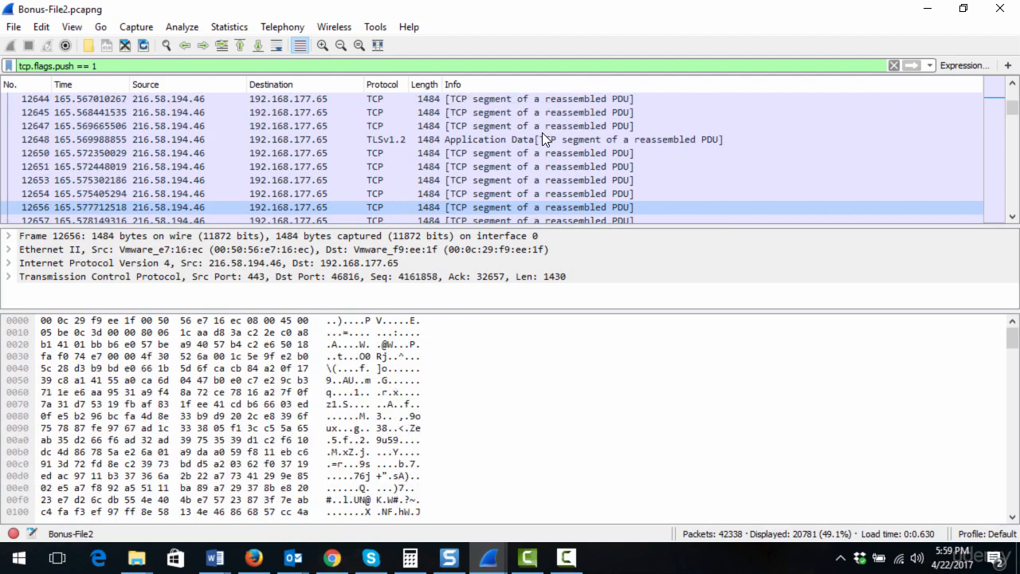
key(Down)
key(Down)
key(Down)
key(Down)
key(Down)
key(Down)
key(Down)
key(Down)
key(Down)
key(Down)
key(Down)
key(Down)
key(Down)
key(Down)
key(Down)
key(Down)
key(Down)
key(Down)
key(Down)
key(Down)
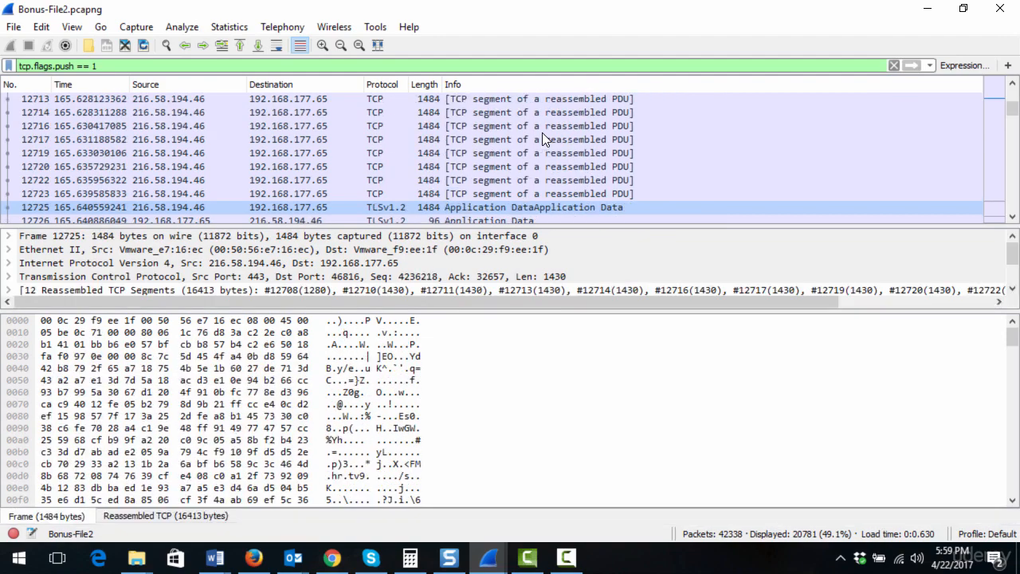
key(Down)
key(Down)
key(Down)
key(Down)
key(Down)
key(Down)
key(Down)
key(Down)
key(Down)
key(Down)
key(Down)
key(Down)
key(Down)
key(Down)
key(Down)
key(Down)
key(Down)
key(Down)
key(Down)
key(Down)
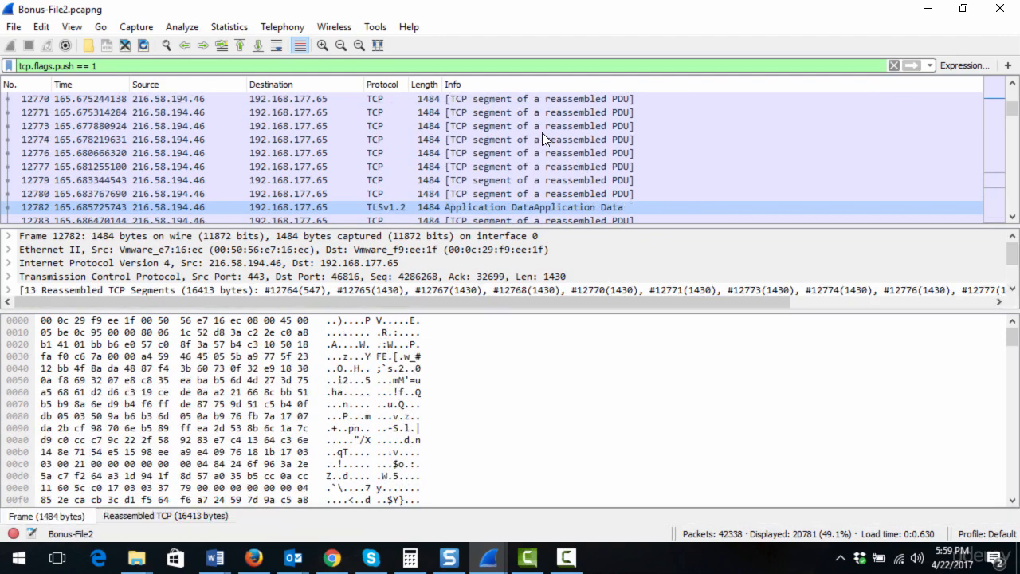
key(Down)
key(Down)
key(Down)
key(Down)
key(Down)
key(Down)
key(Down)
key(Down)
key(Down)
key(Down)
key(Down)
key(Down)
key(Down)
key(Down)
key(Down)
key(Down)
key(Down)
key(Down)
key(Down)
key(Down)
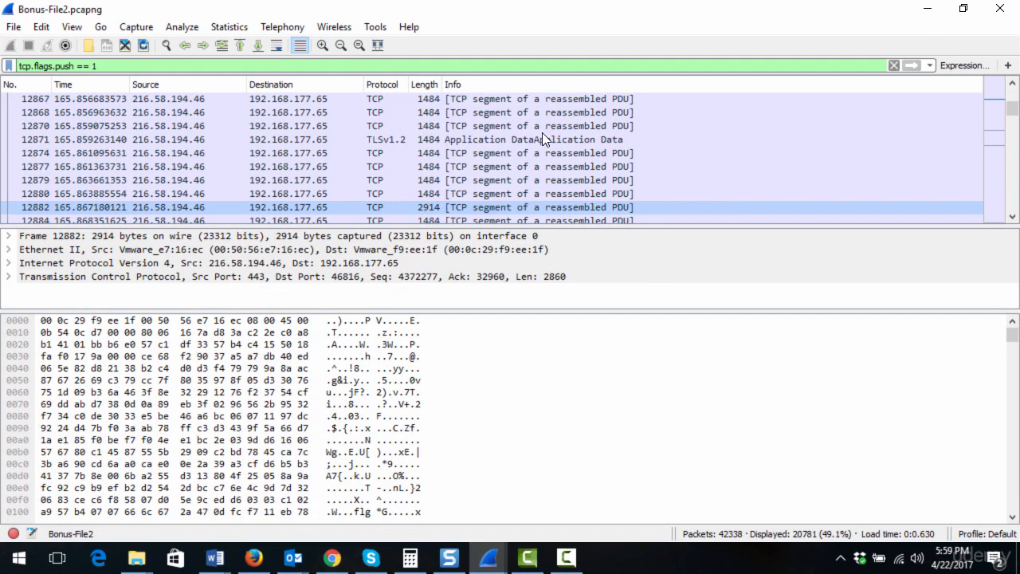
key(Down)
key(Down)
key(Down)
key(Down)
key(Down)
key(Down)
key(Down)
key(Down)
key(Down)
key(Down)
key(Down)
key(Down)
key(Down)
key(Down)
key(Down)
key(Down)
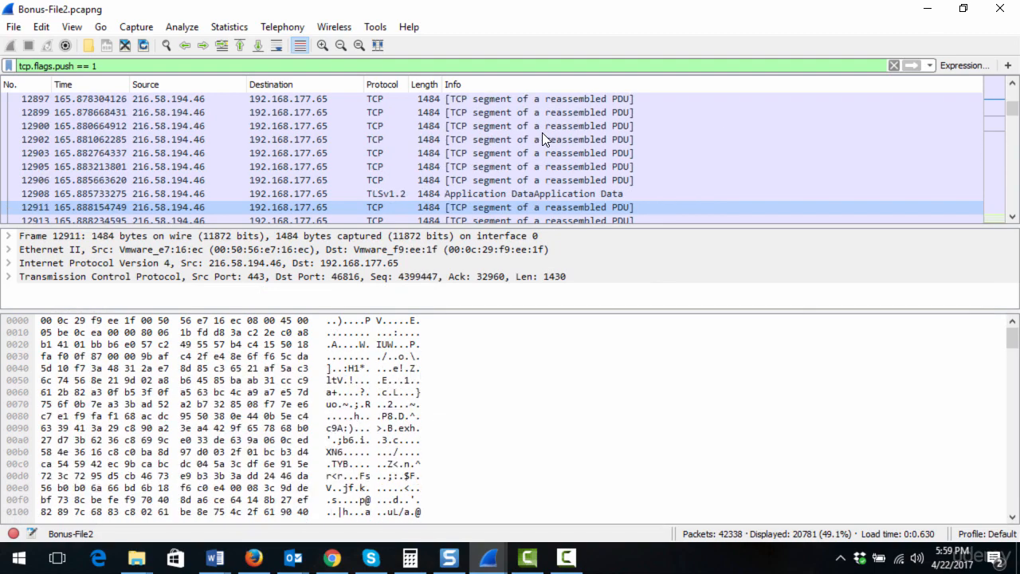
key(Down)
key(Down)
key(Down)
key(Down)
key(Down)
key(Down)
key(Down)
key(Down)
key(Down)
key(Down)
key(Down)
key(Down)
key(Down)
key(Down)
key(Down)
key(Down)
key(Down)
key(Down)
key(Down)
key(Down)
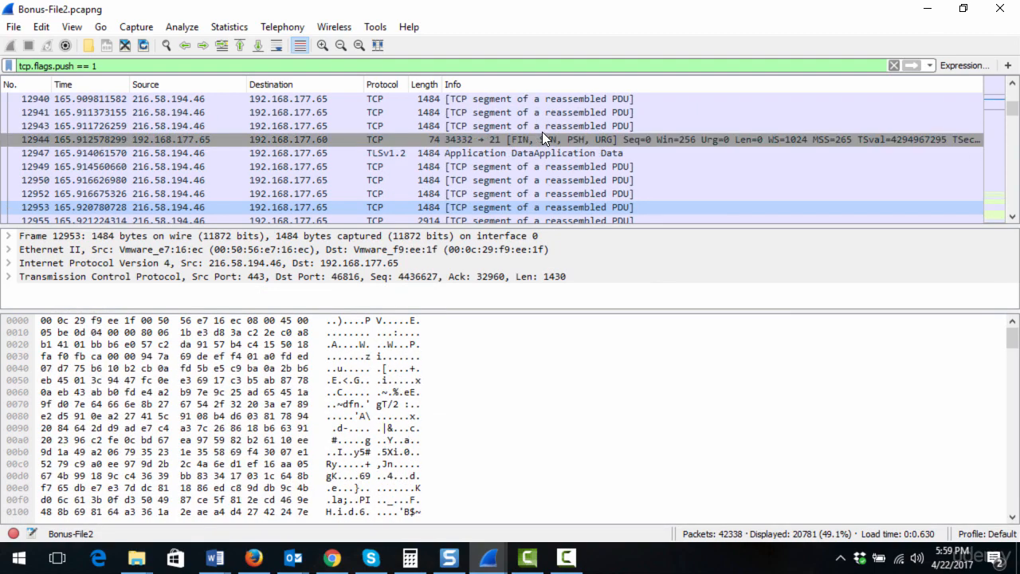
click(543, 134)
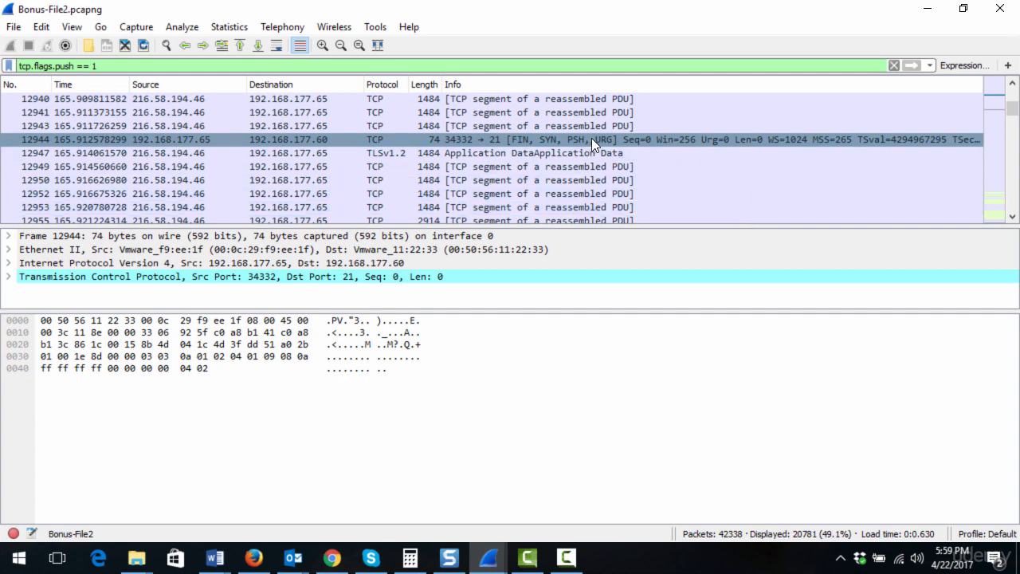
Step: Continue through the PSH-flagged packets and select packet 12987, sent from port 34336 to port 1, to examine its flags
key(Down)
key(Down)
key(Down)
key(Down)
key(Down)
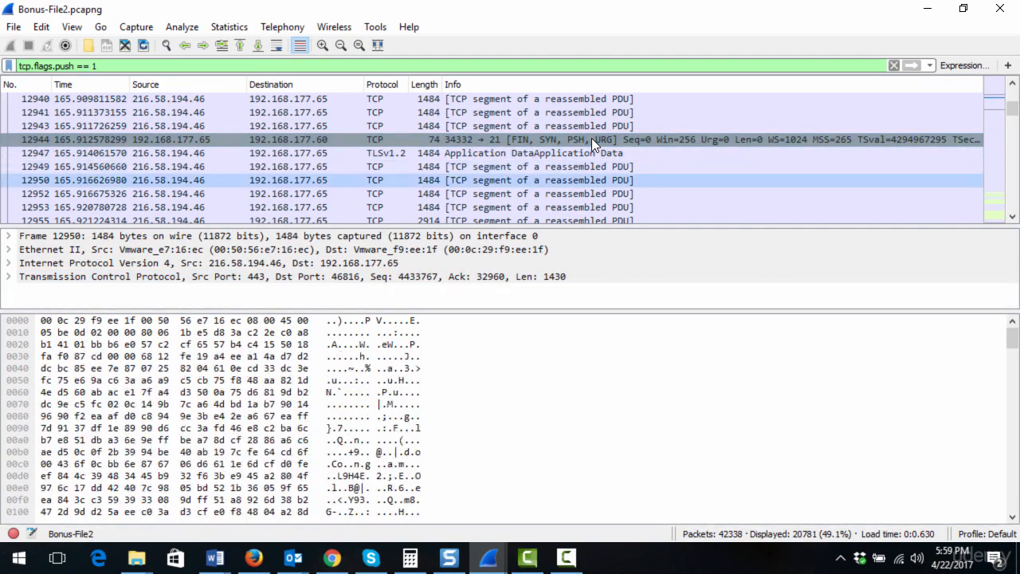
key(Down)
key(Down)
key(Down)
key(Down)
key(Down)
key(Down)
key(Down)
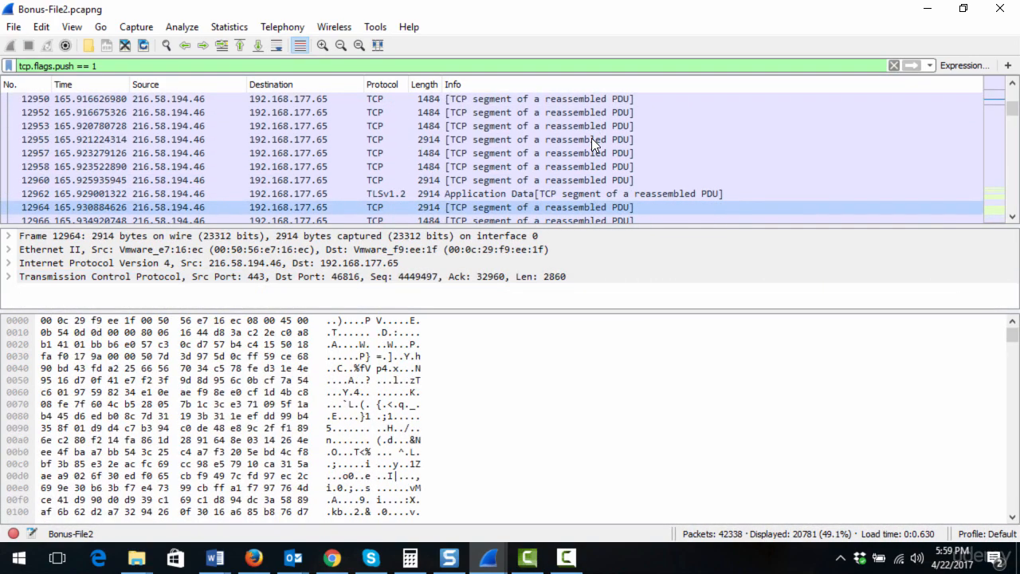
key(Down)
key(Down)
key(Down)
key(Down)
key(Down)
key(Down)
key(Down)
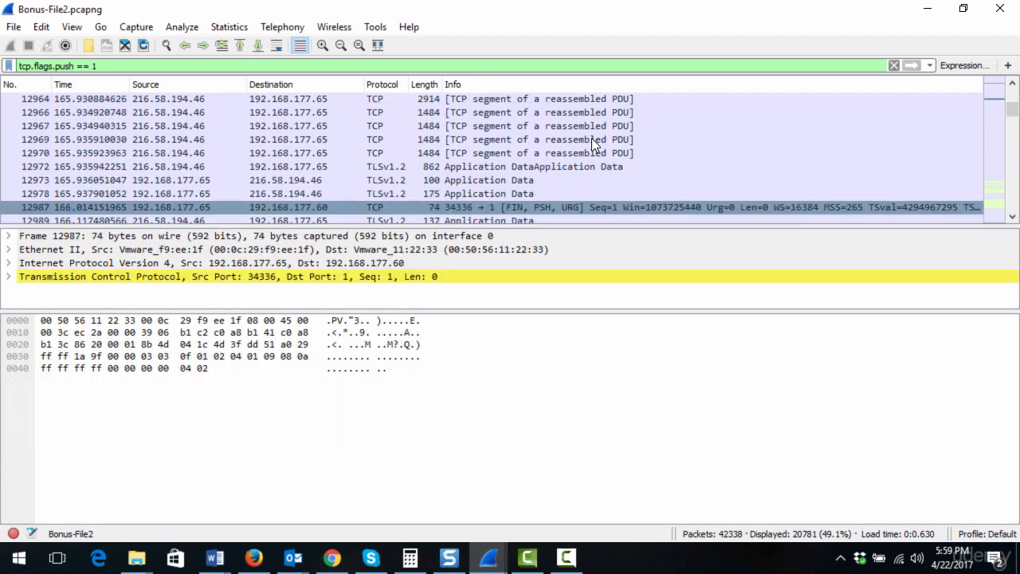
key(Down)
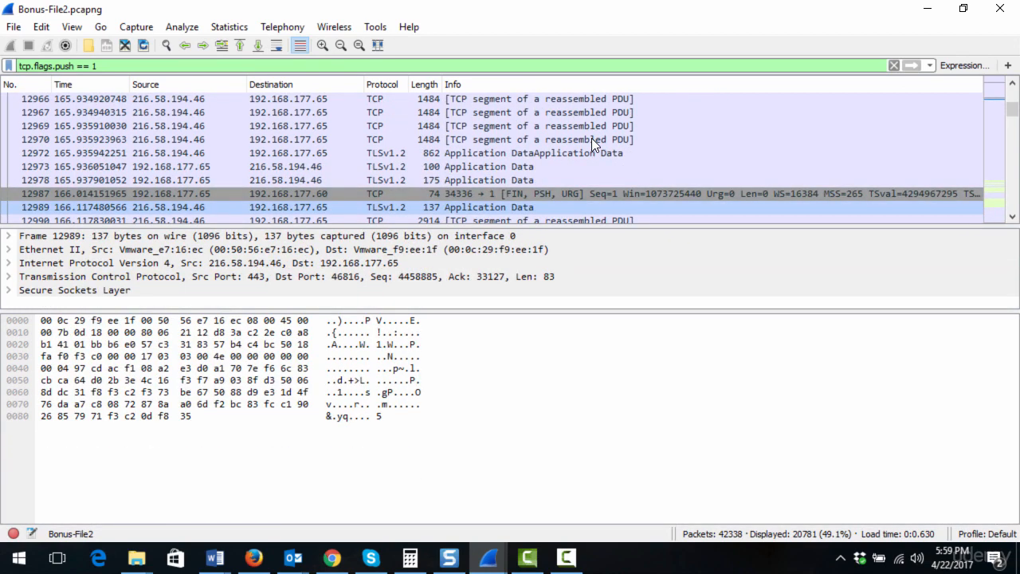
click(551, 193)
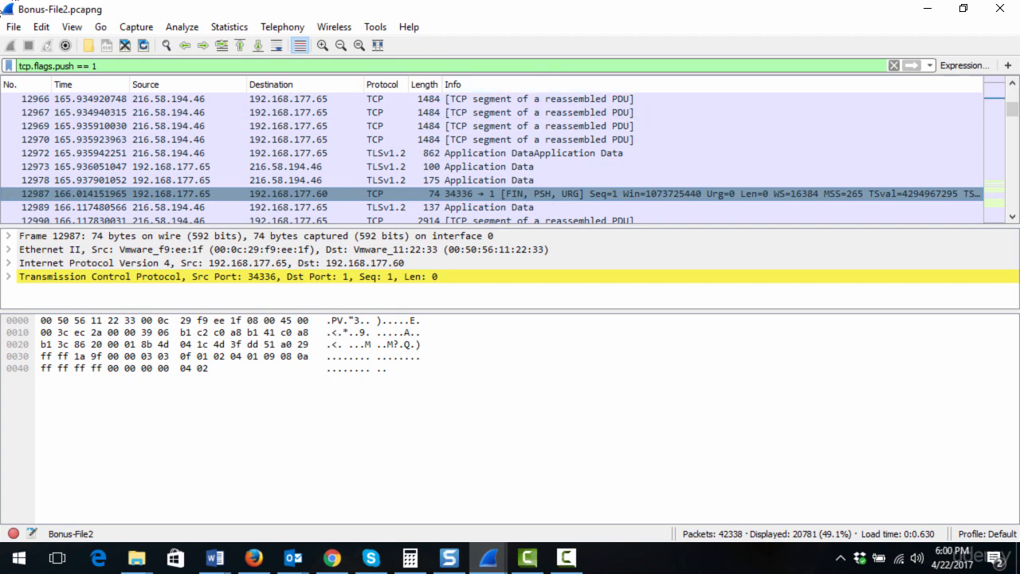
Step: Look through the PSH-flagged packets after 12987 and select packet 13207, the PROPFIND request to 192.168.177.60
key(F10)
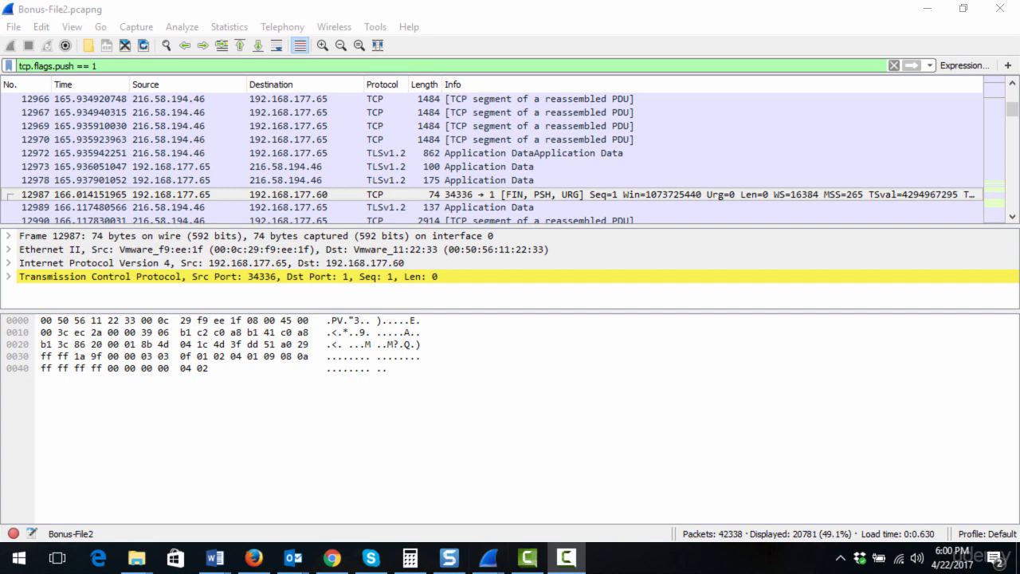
click(1015, 206)
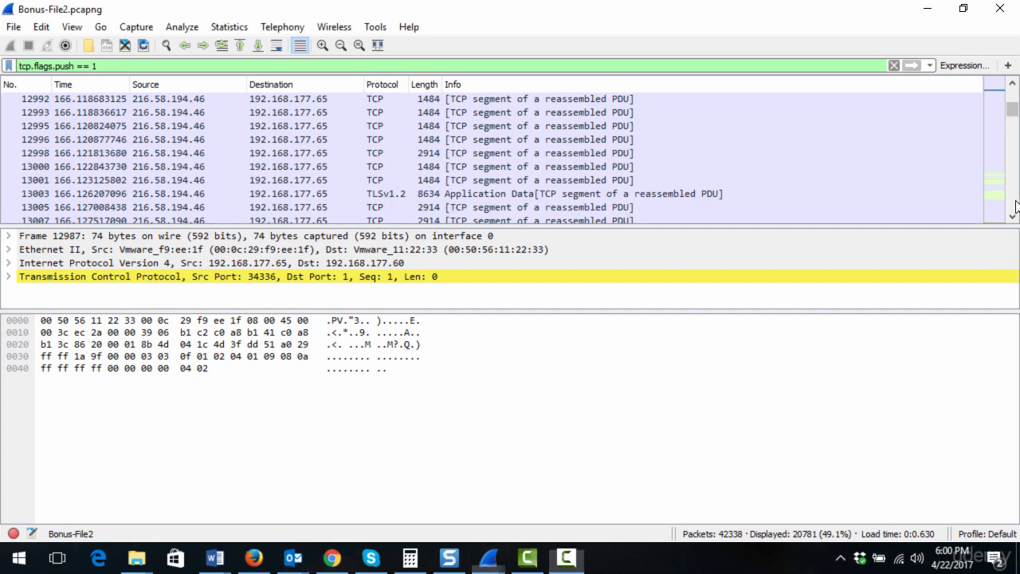
click(1015, 206)
click(1015, 206)
click(1015, 206)
click(1015, 206)
click(1015, 205)
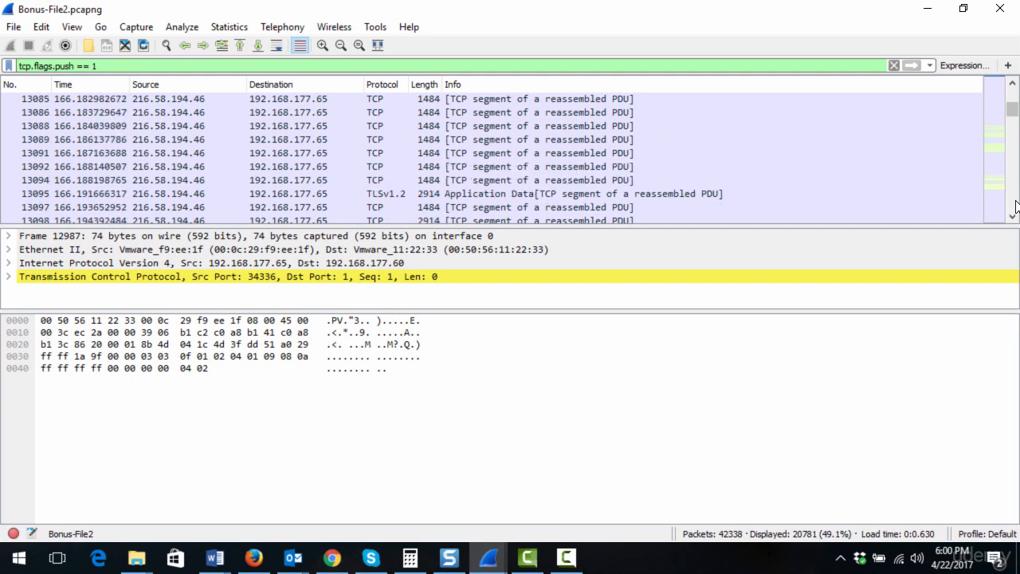
click(1016, 201)
click(1016, 201)
click(1016, 201)
click(1016, 201)
click(1016, 200)
click(1015, 97)
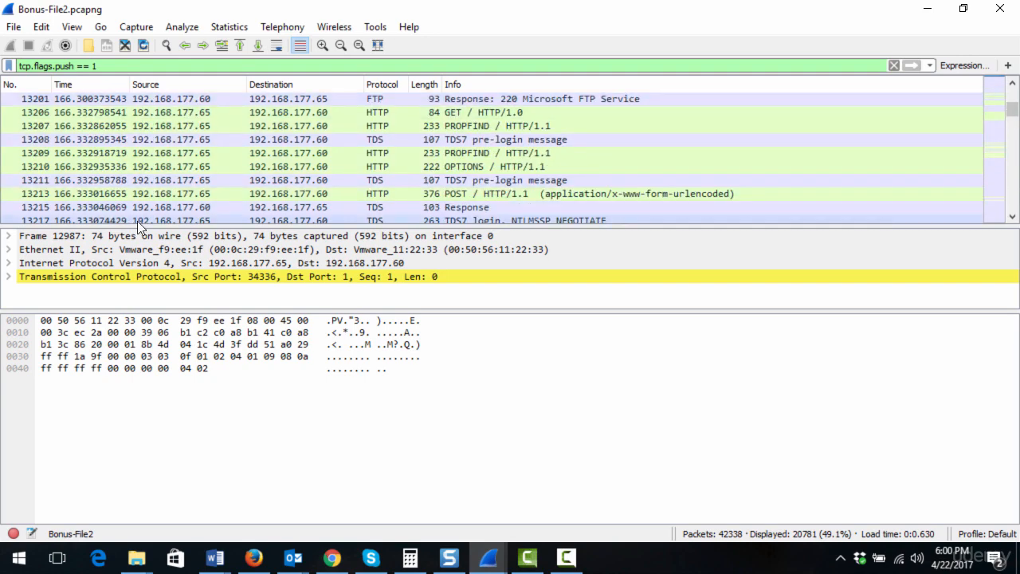
click(83, 125)
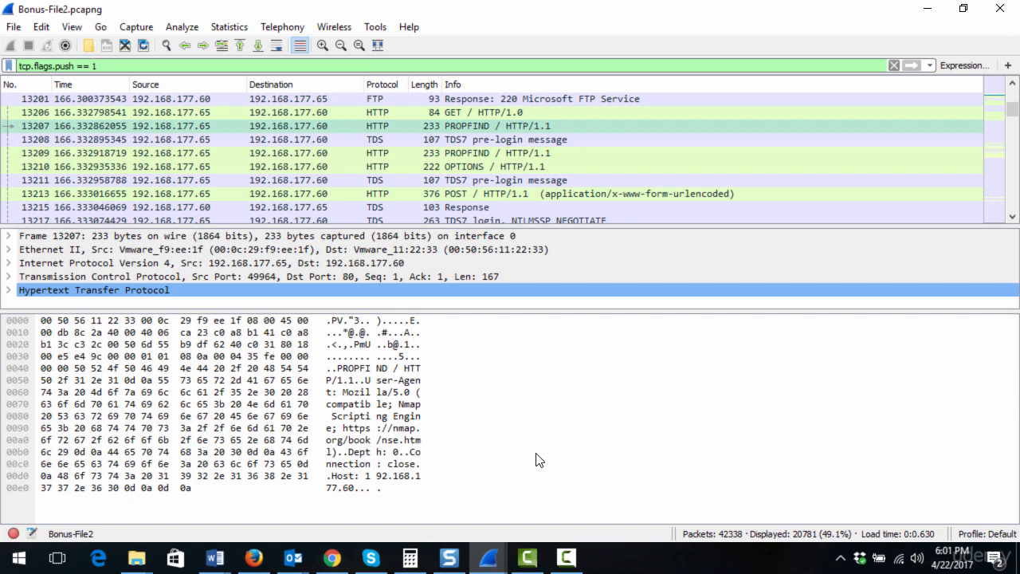
Step: Replace the display filter with tcp.port == 80 and apply it
click(112, 67)
key(ctrl+a)
text(t)
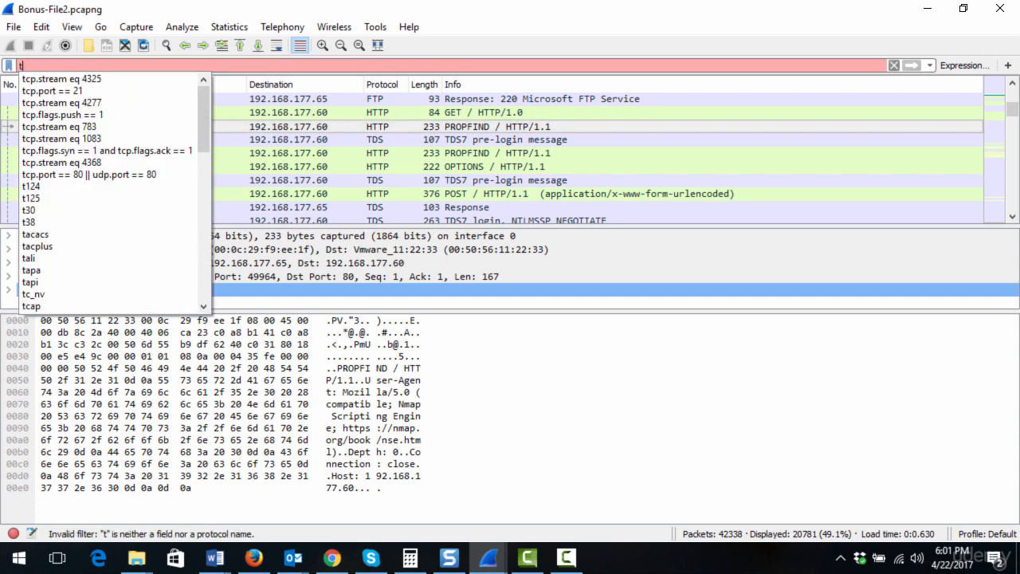
text(cp.port ==)
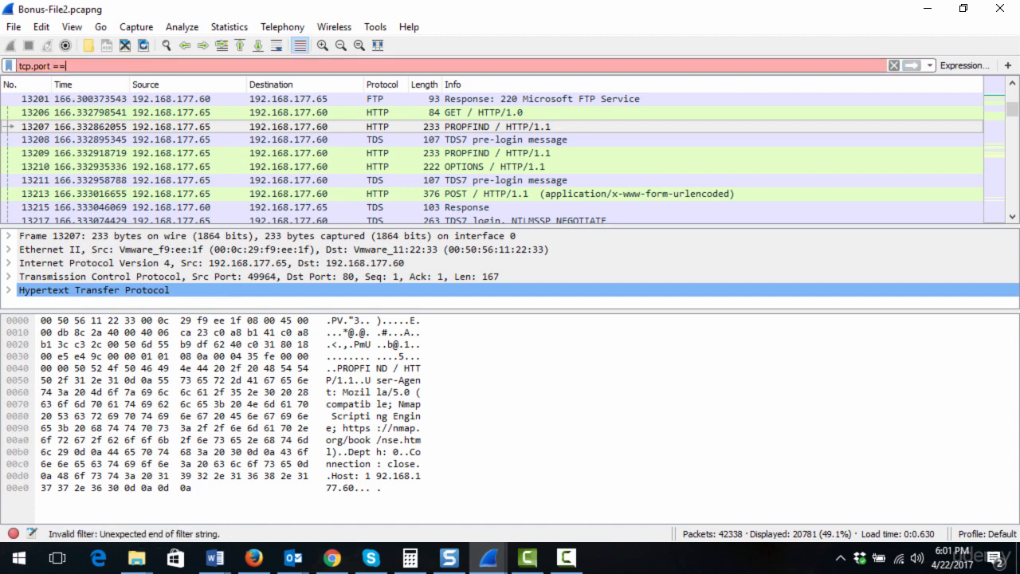
text( 80)
key(Return)
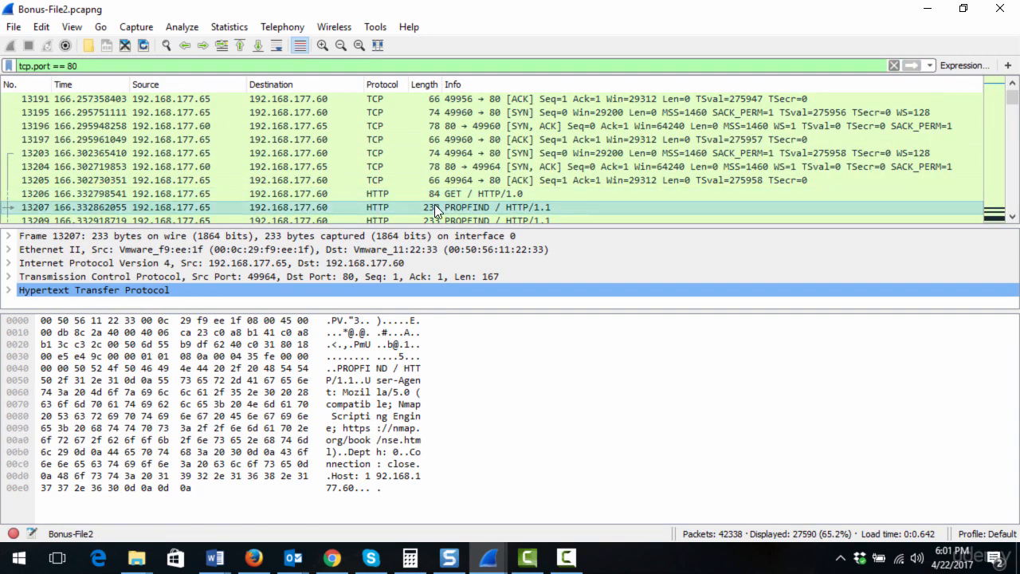
Step: Examine the HTTP requests sent to port 80, going one by one from packet 13207 to packet 13221
key(Down)
key(Down)
key(Down)
key(Down)
key(Down)
key(Down)
key(Down)
key(Down)
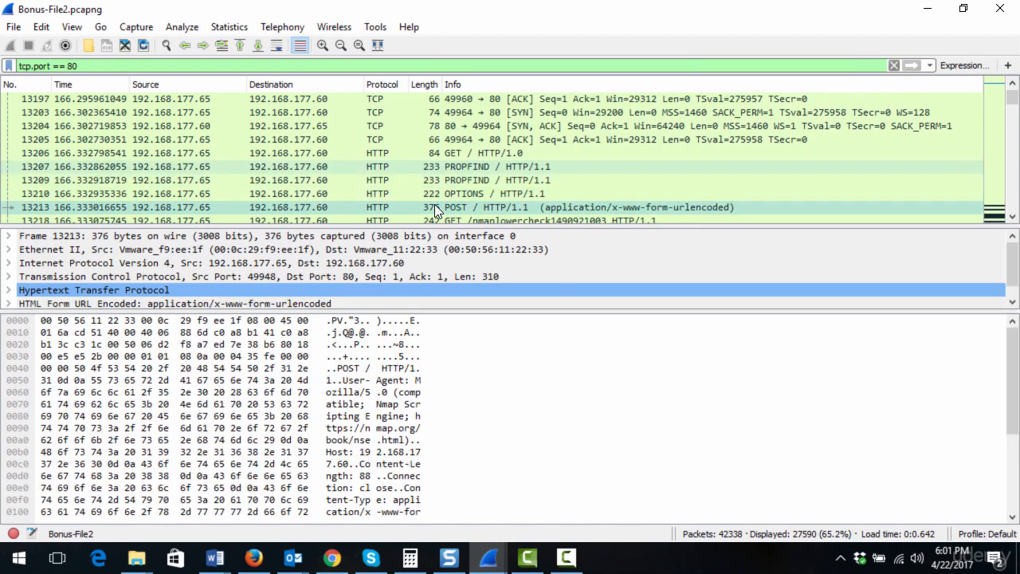
key(Up)
key(Up)
key(Up)
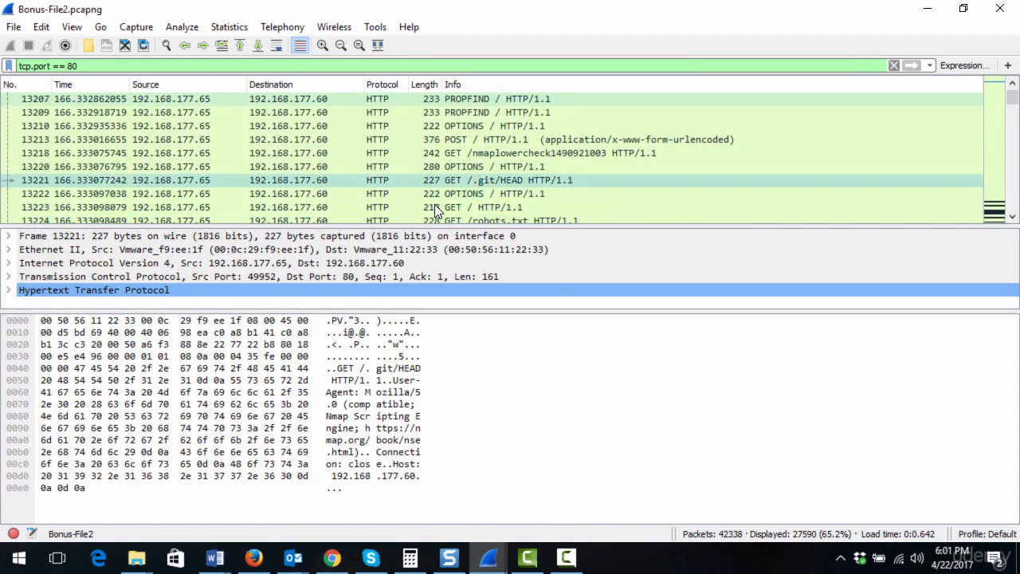
Step: Continue from packet 13221 into the web server's HTTP responses, checking their status codes up to packet 13259
key(Down)
key(Down)
key(Down)
key(Down)
key(Down)
key(Down)
key(Down)
key(Down)
key(Down)
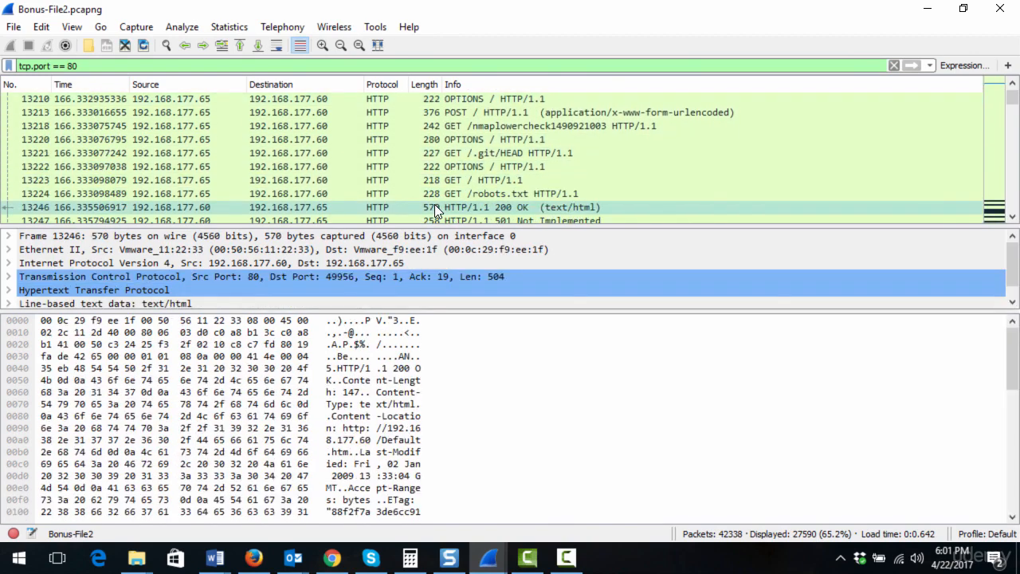
key(Down)
key(Down)
key(Down)
key(Down)
key(Down)
key(Down)
key(Down)
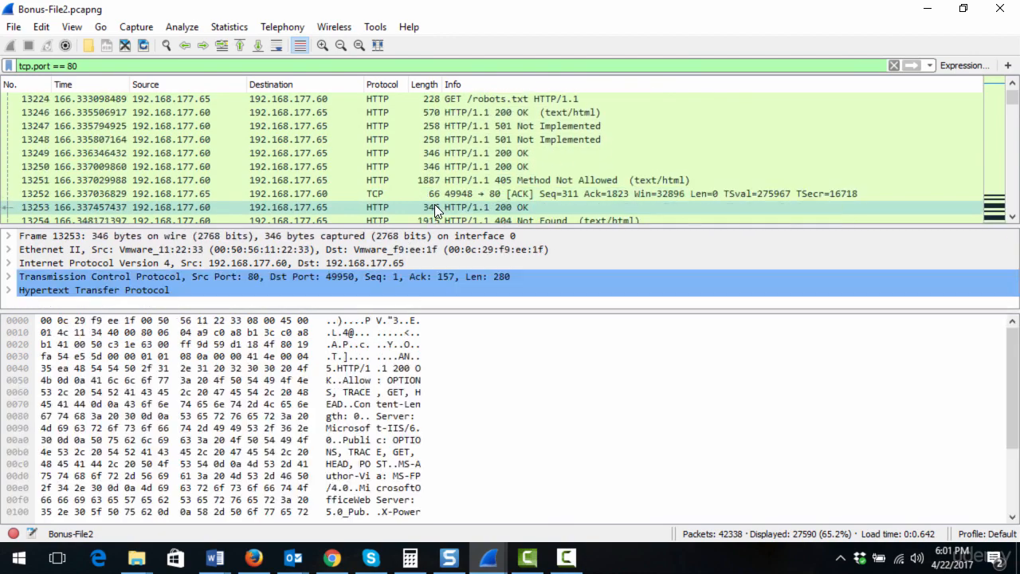
key(Down)
key(Down)
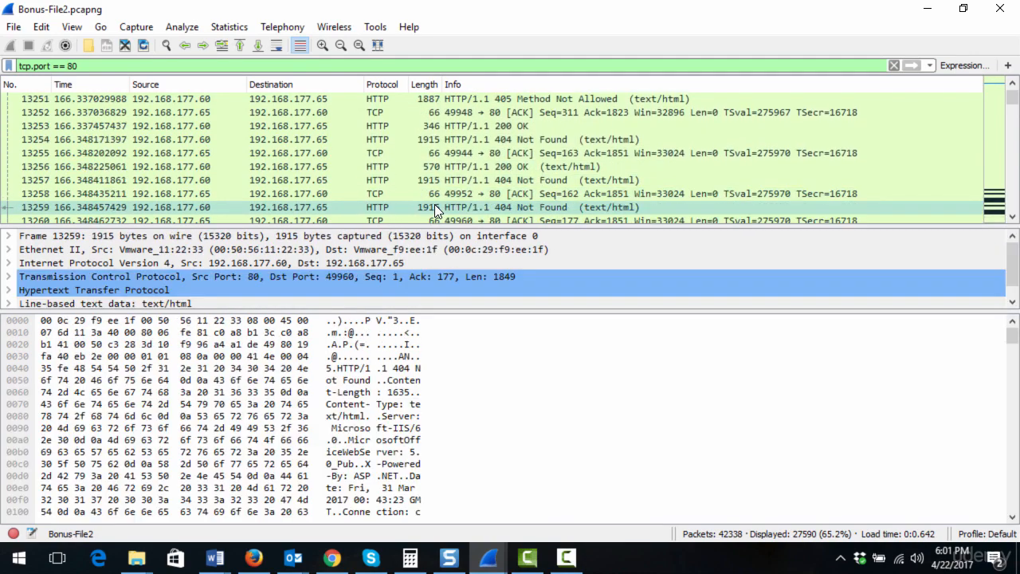
Step: Clear the port filter and apply the display filter frame contains "200 OK"
click(894, 66)
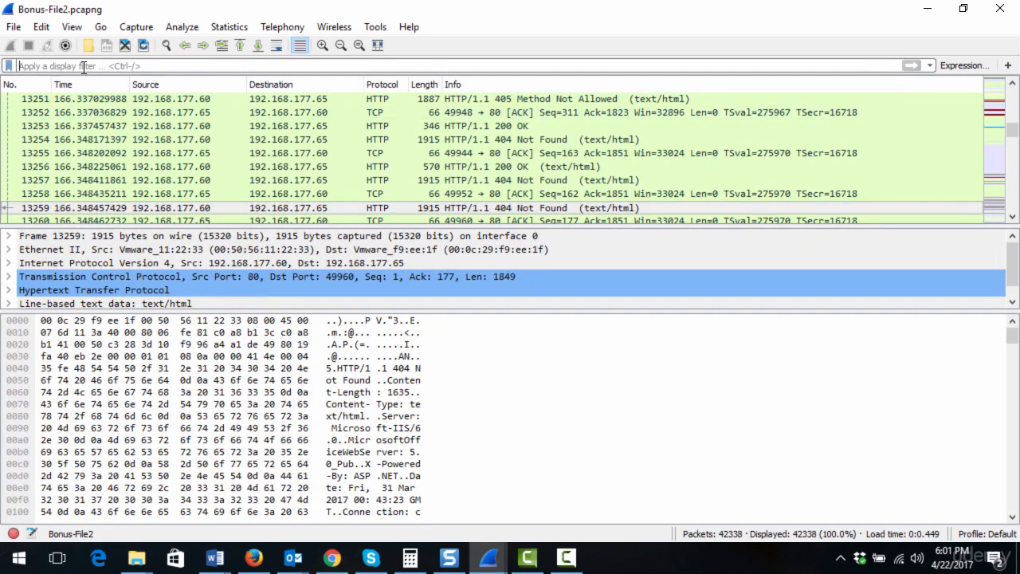
text(frame contains)
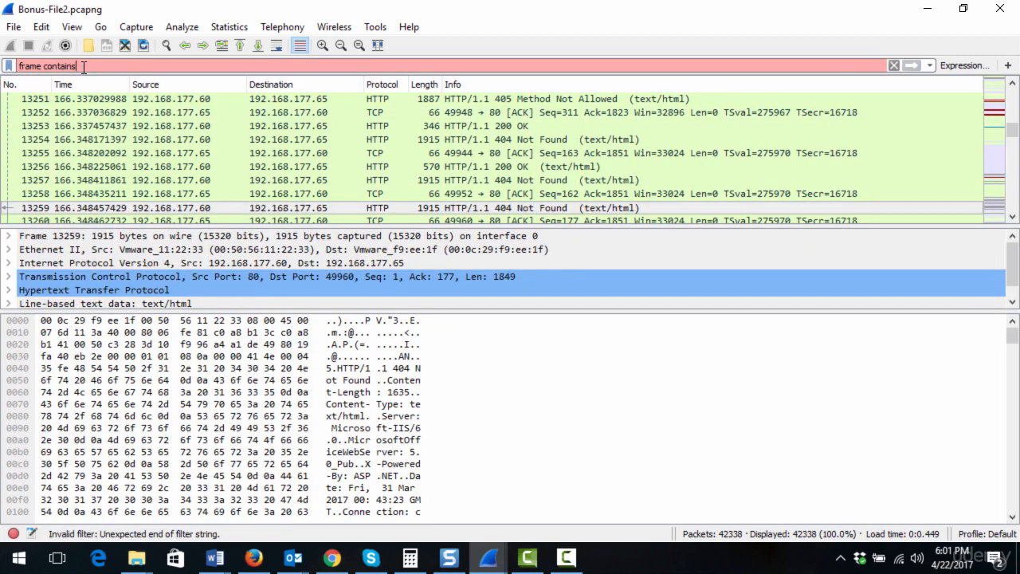
text( "200 )
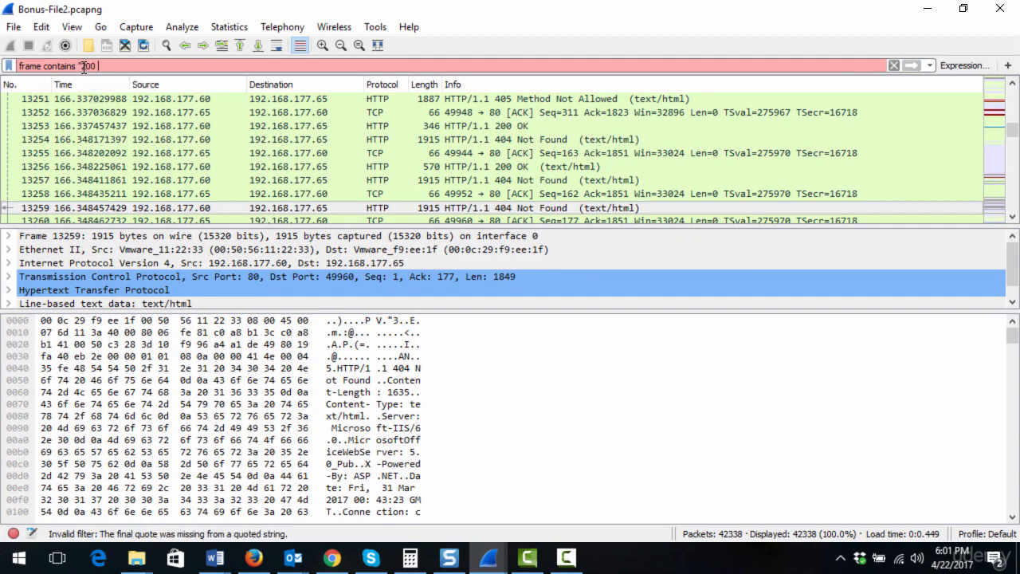
text(OK")
key(Return)
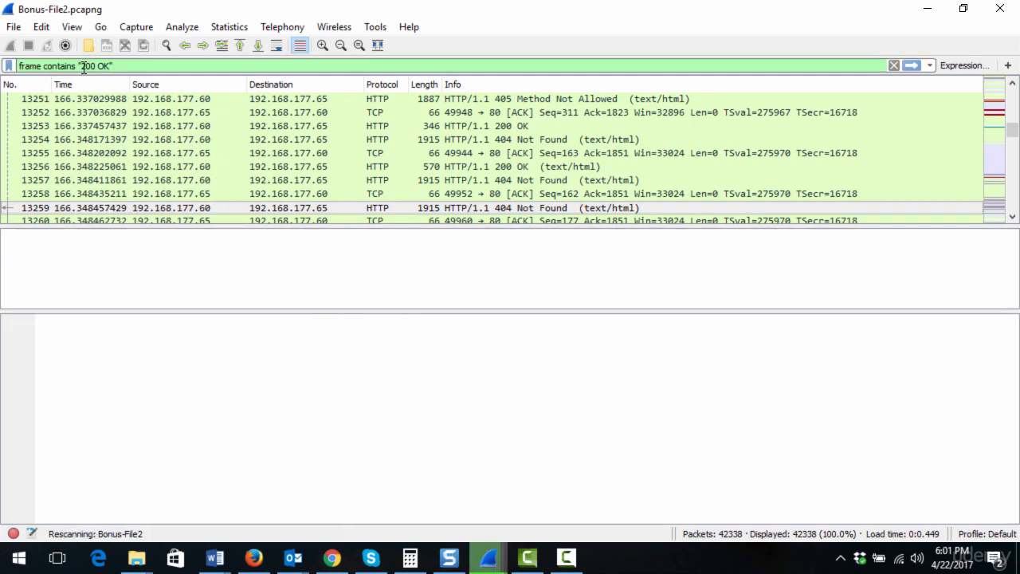
Step: Select packet 11079 and examine the 200 OK responses one by one through packet 17734
click(438, 142)
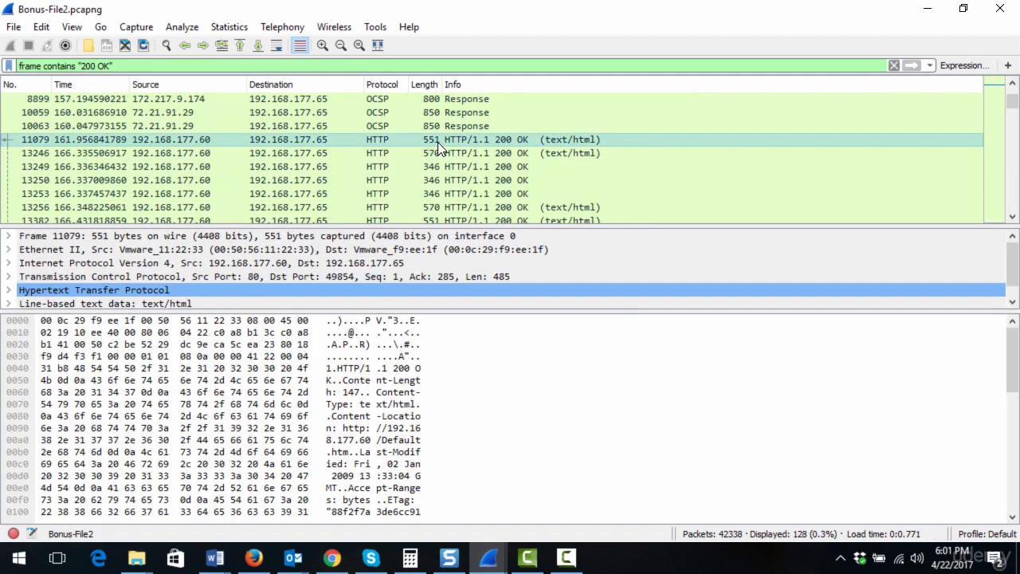
key(Down)
key(Down)
key(Down)
key(Down)
key(Down)
key(Down)
key(Down)
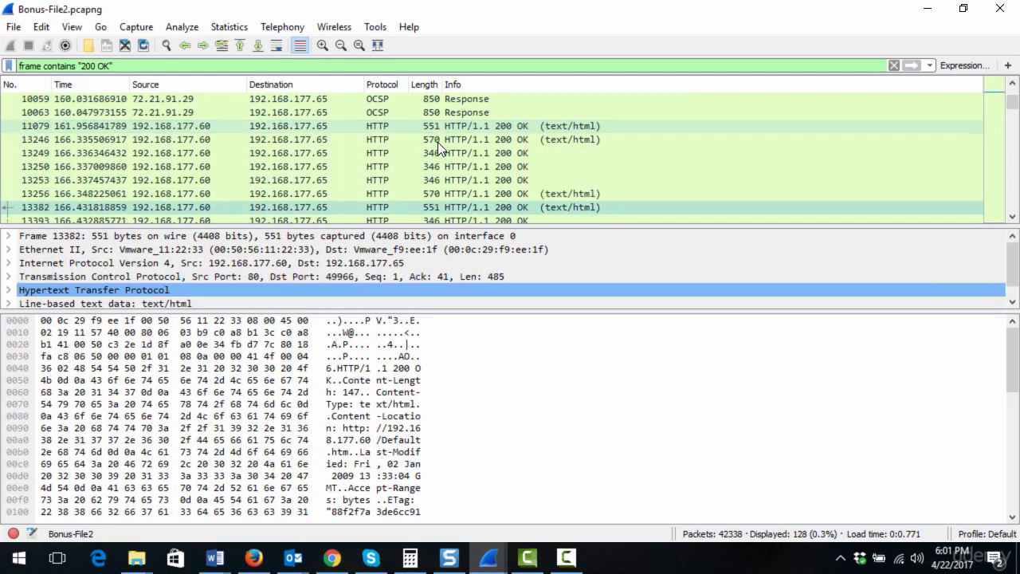
key(Down)
key(Down)
key(Down)
key(Down)
key(Down)
key(Down)
key(Down)
key(Down)
key(Down)
key(Down)
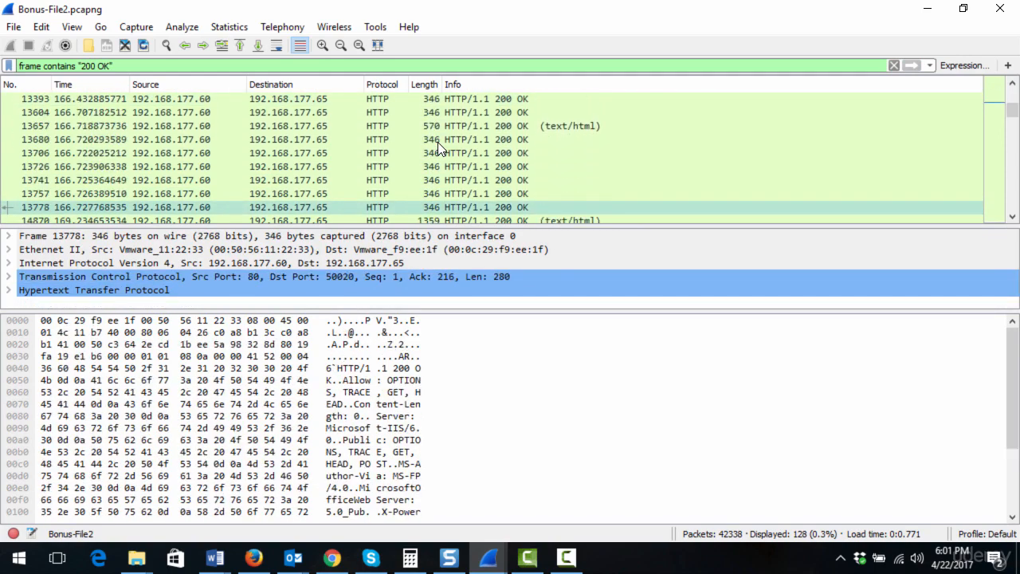
key(Down)
key(Down)
key(Down)
key(Down)
key(Down)
key(Down)
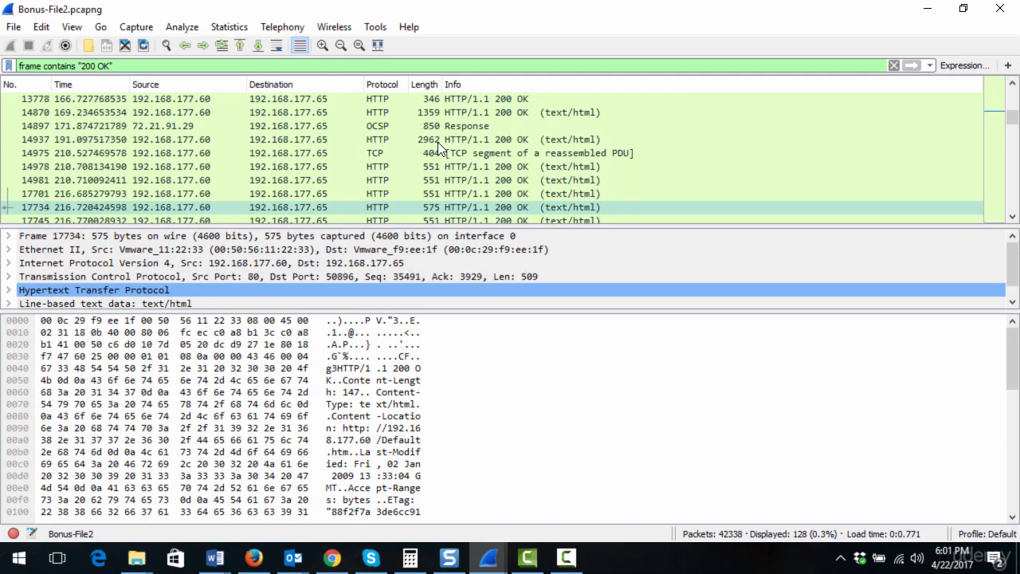
Step: Follow the TCP stream of packet 14981, a 200 OK response from 192.168.177.60
right_click(378, 179)
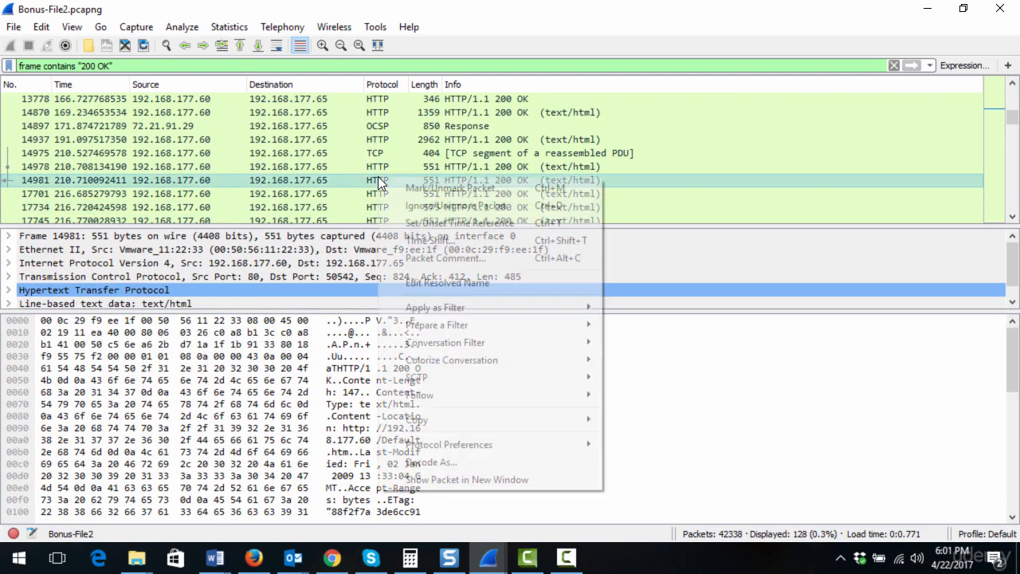
mouse_move(530, 393)
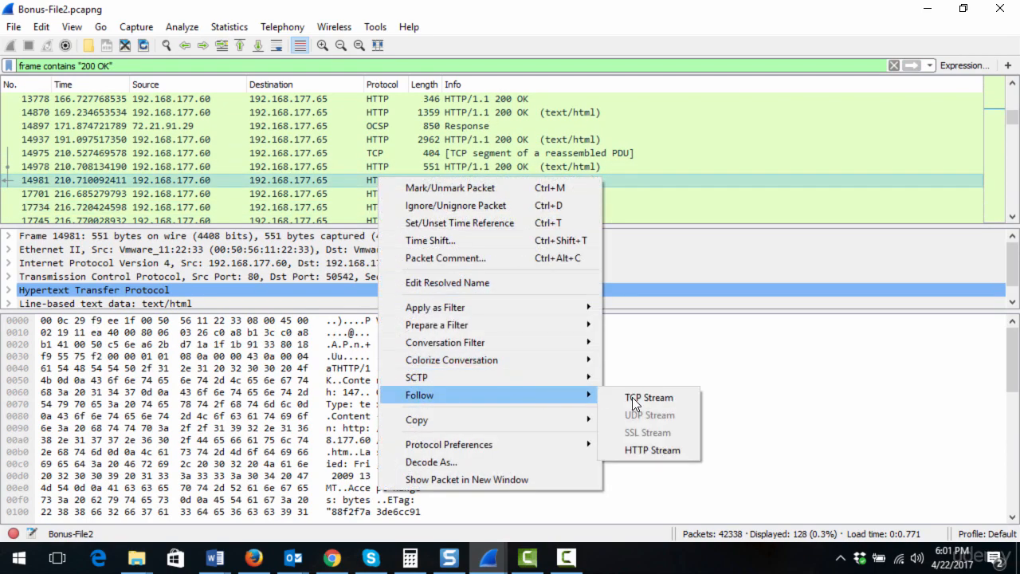
click(645, 399)
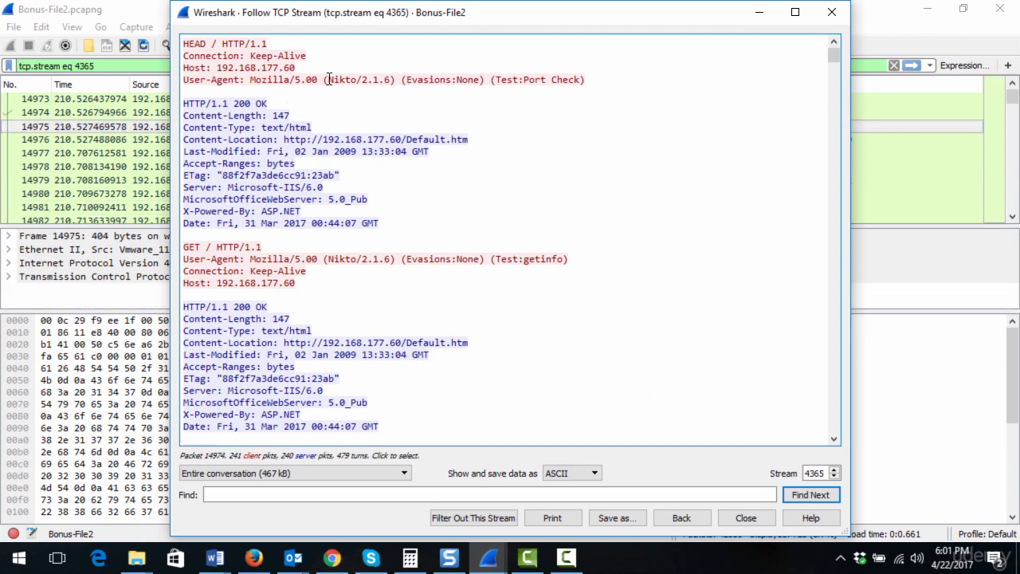
Step: Highlight Nikto/2.1.6 and Evasions:None in the stream's first User-Agent line, and Microsoft-IIS/6.0 in the second response's Server line
drag(329, 79, 392, 79)
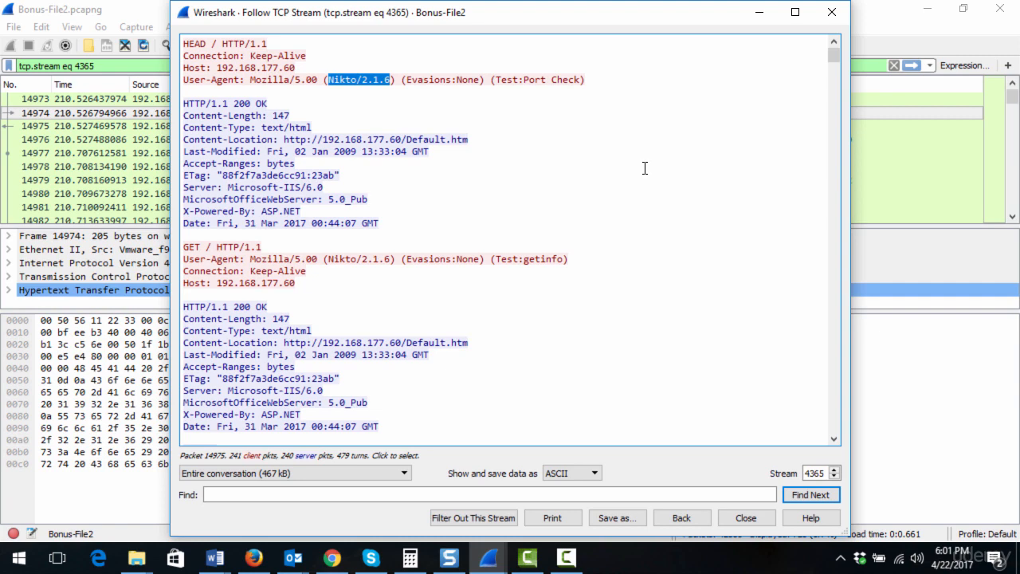
drag(407, 79, 480, 79)
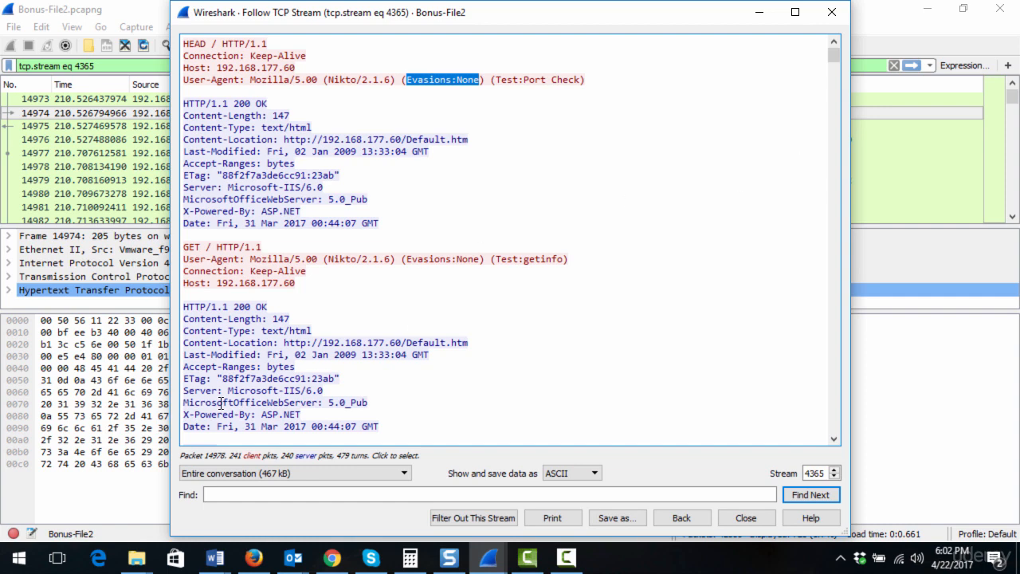
drag(230, 387, 321, 391)
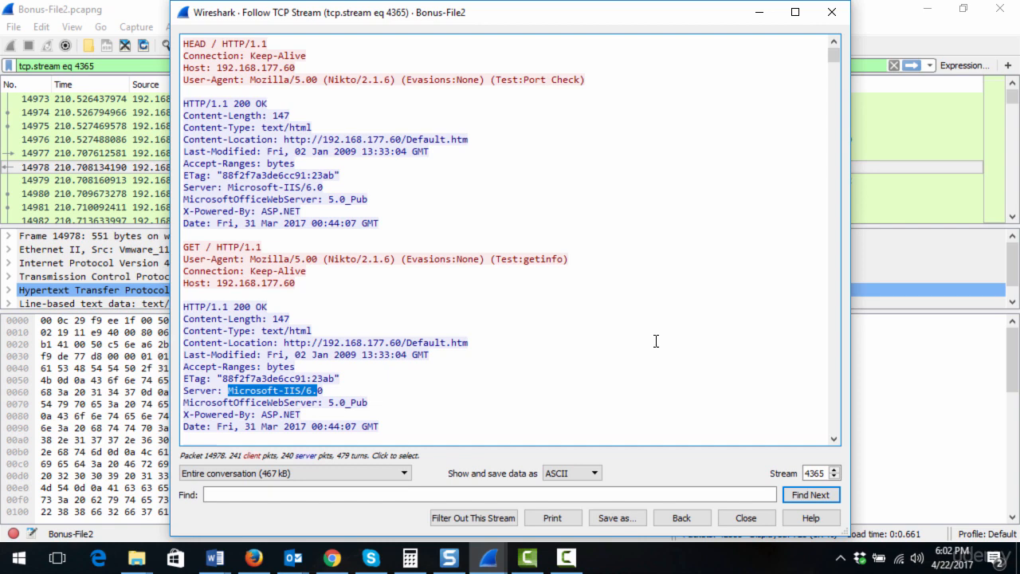
Step: Close the followed stream and clear its display filter to show all packets
click(836, 13)
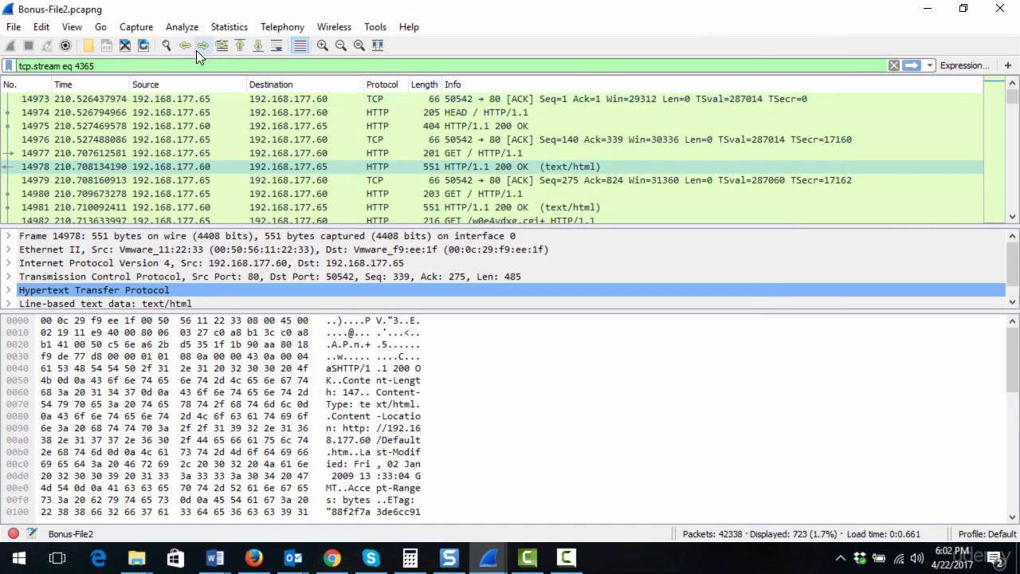
click(894, 66)
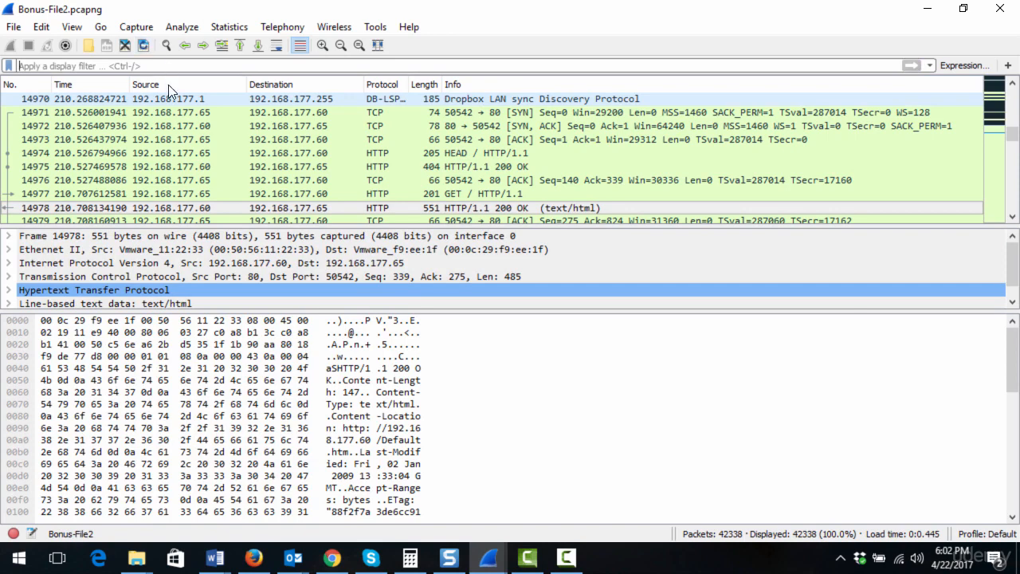
Step: Open the HTTP Requests statistics for the whole capture
click(236, 30)
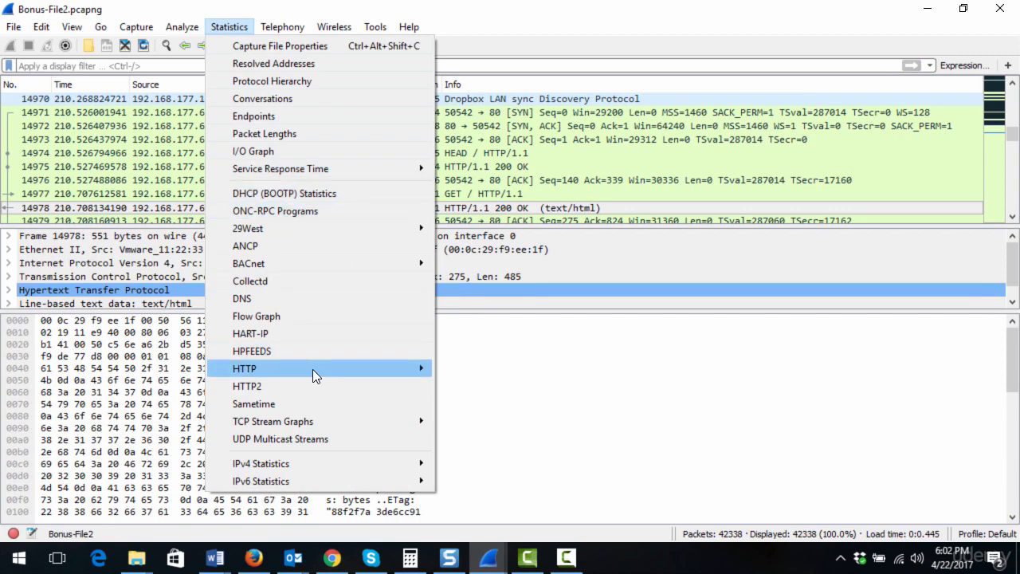
mouse_move(325, 370)
click(469, 390)
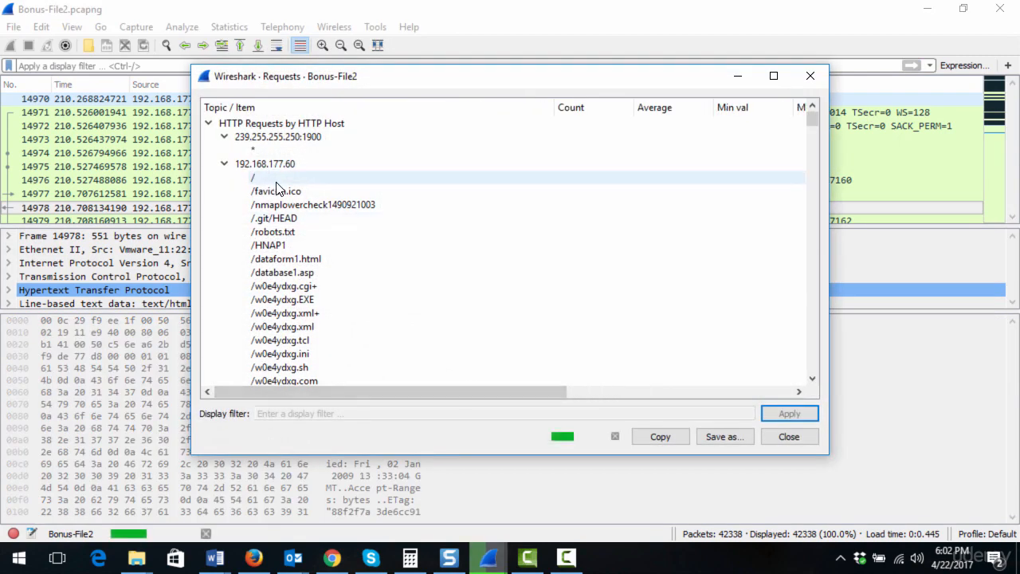
Step: Examine the request paths listed under host 192.168.177.60 in the HTTP Requests statistics, and close the statistics
key(Down)
key(Down)
key(Down)
key(Down)
key(Down)
key(Down)
key(Down)
key(Down)
key(Down)
key(Down)
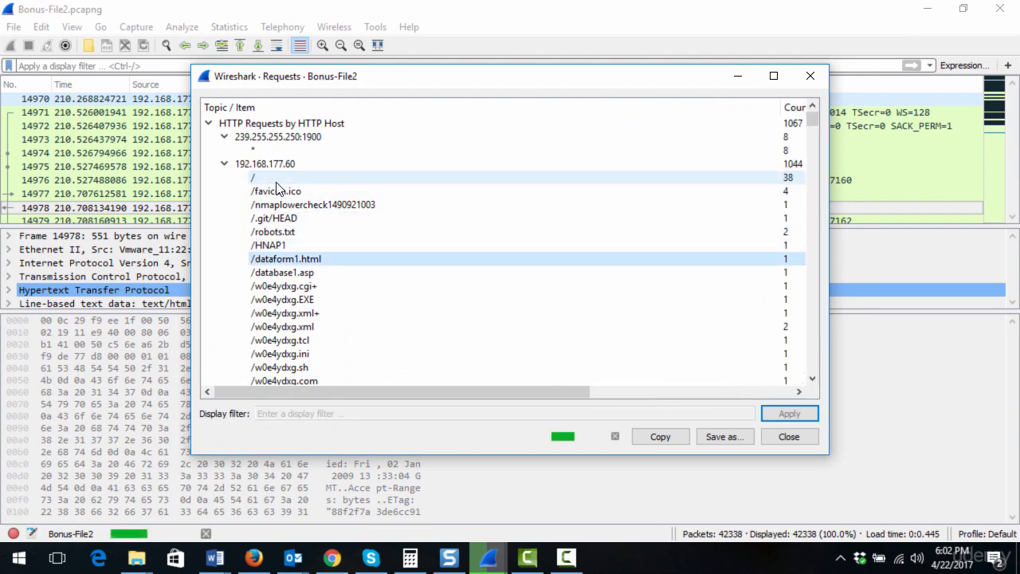
key(Down)
key(Down)
key(Down)
key(Down)
key(Down)
key(Down)
key(Down)
key(Down)
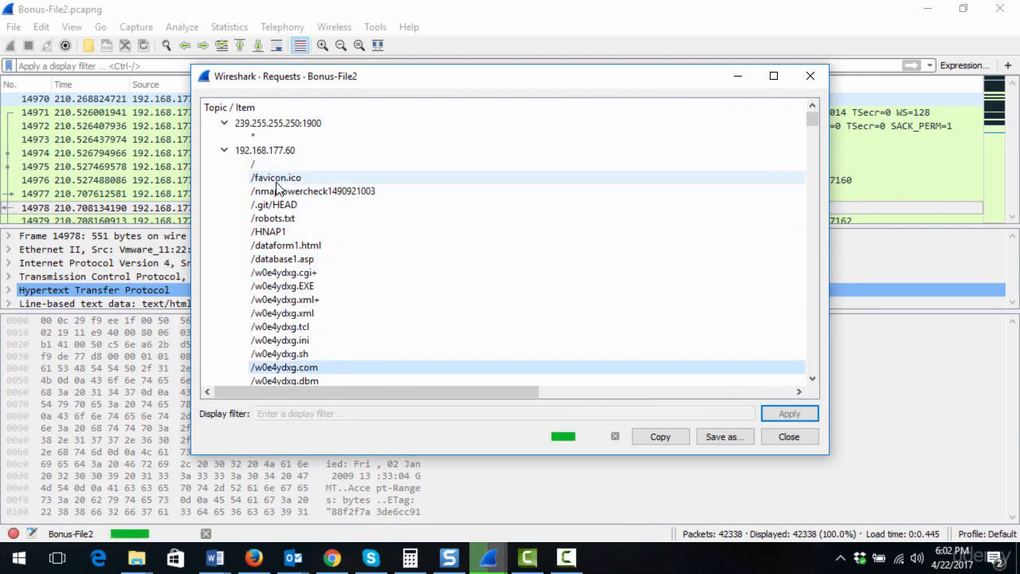
key(Down)
key(Down)
key(Down)
key(Down)
key(Down)
key(Down)
key(Down)
key(Down)
key(Down)
key(Down)
key(Down)
key(Down)
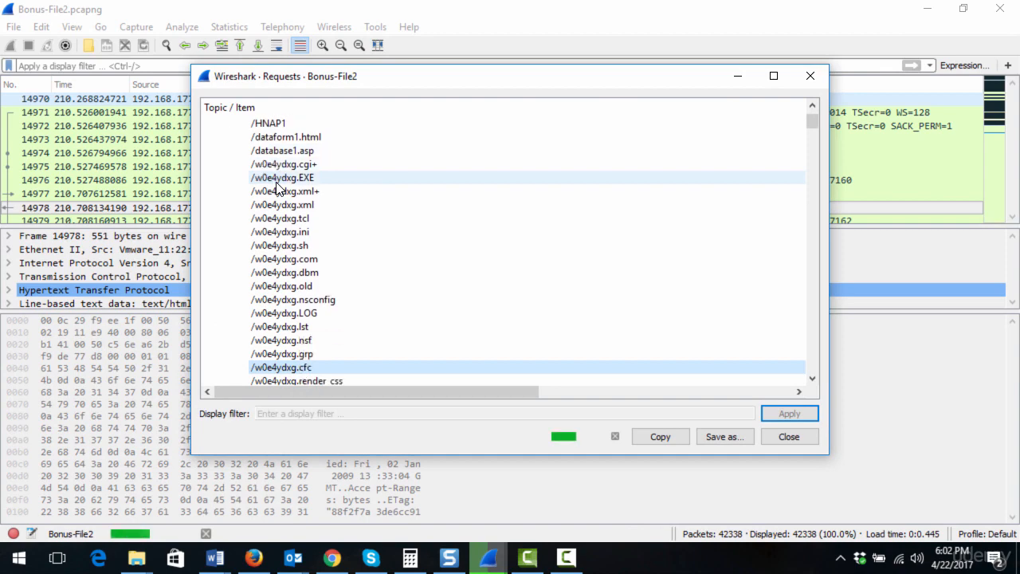
key(Down)
key(Down)
key(Down)
key(Down)
key(Down)
key(Down)
key(Down)
key(Down)
key(Down)
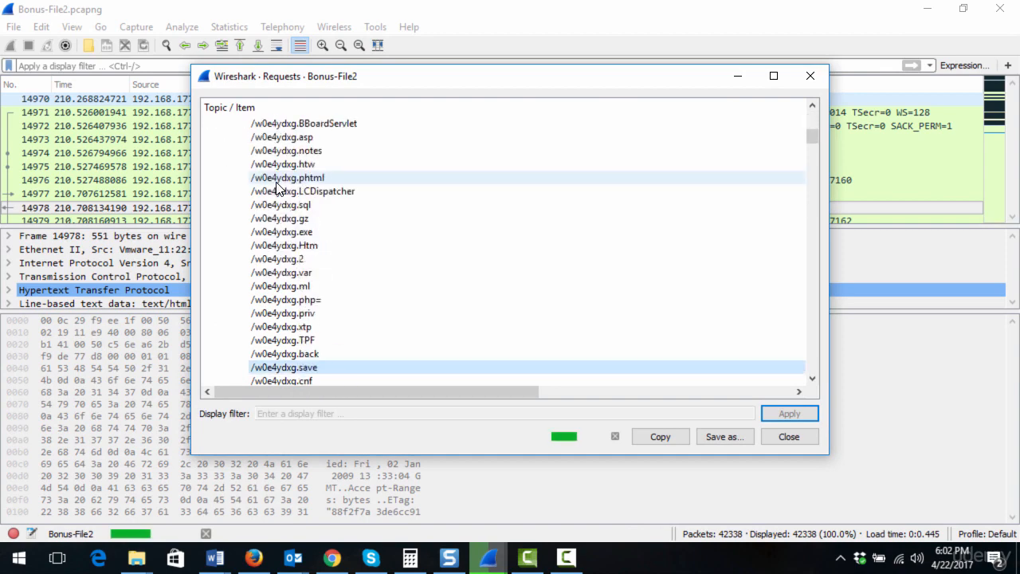
key(Down)
key(Down)
key(Down)
key(Down)
key(Down)
key(Down)
key(Down)
key(Down)
key(Down)
key(Down)
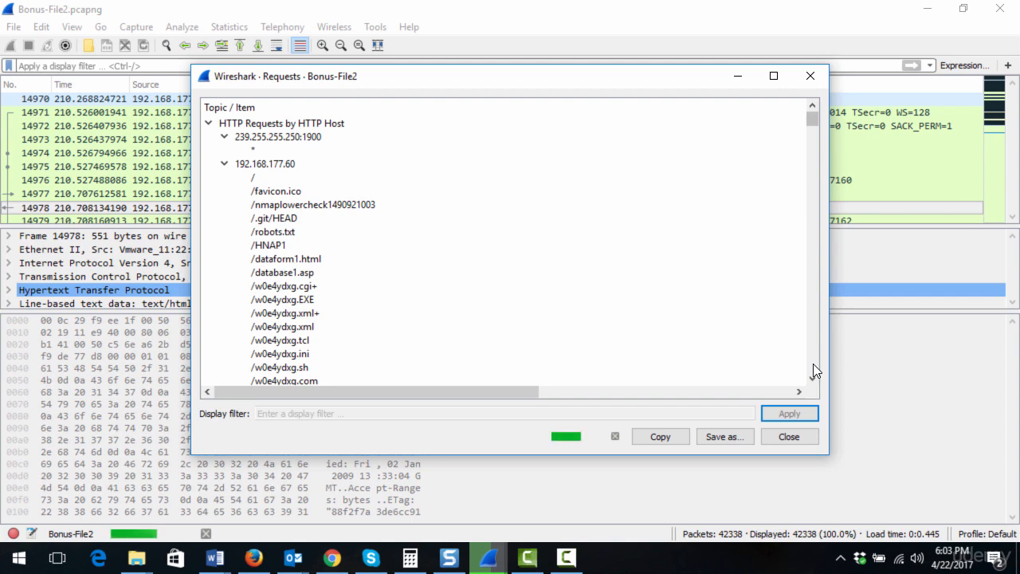
click(814, 364)
click(788, 436)
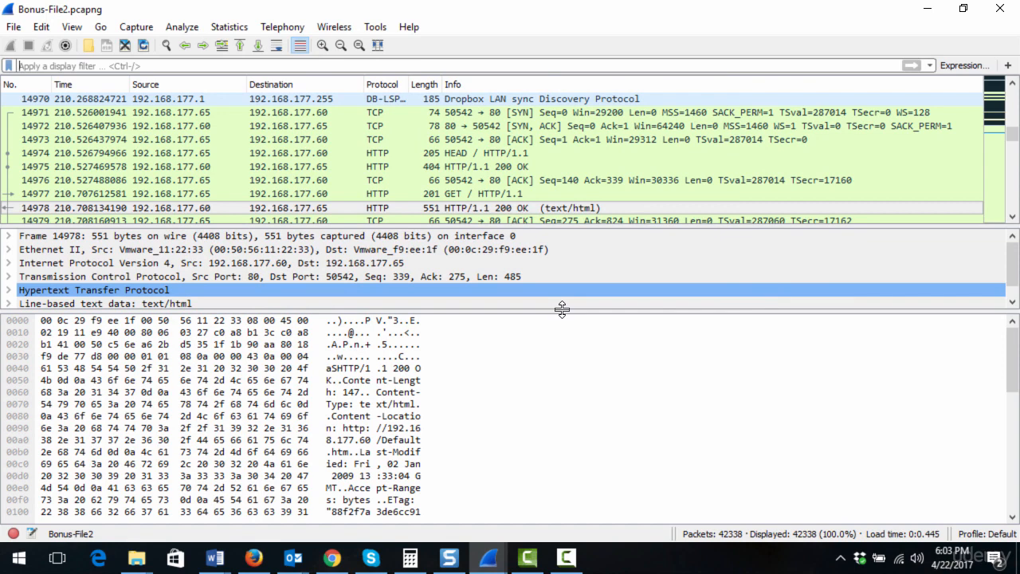
Step: Examine the HTTP requests and responses between 192.168.177.65 and 192.168.177.60 from packet 15000 to the /scripts/ requests around packet 15748
click(1013, 213)
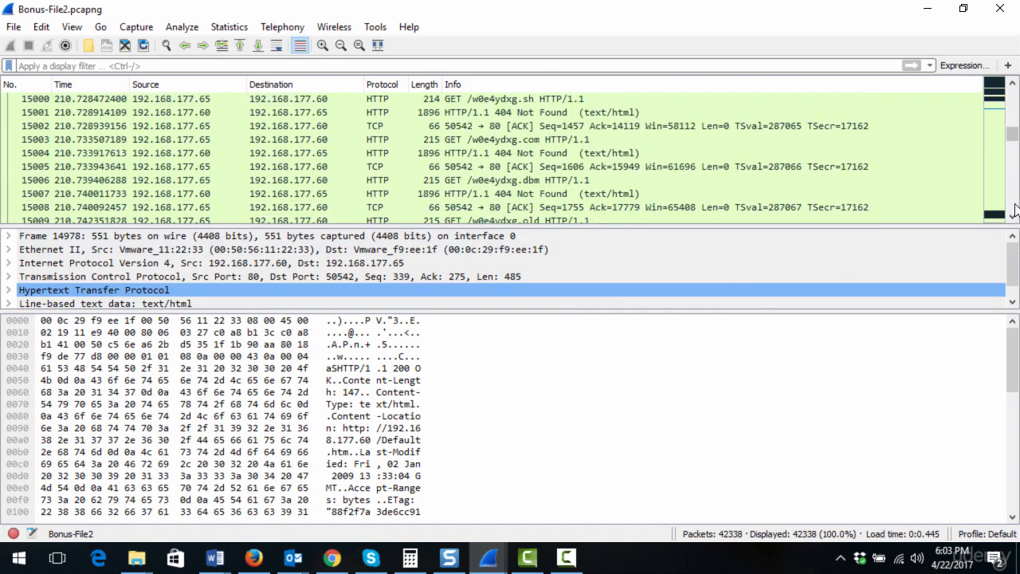
click(788, 180)
key(Down)
key(Down)
key(Down)
key(Down)
key(Down)
key(Down)
key(Down)
key(Down)
key(Down)
key(Down)
key(Down)
key(Down)
key(Down)
key(Down)
key(Down)
key(Down)
key(Down)
key(Down)
key(Down)
key(Down)
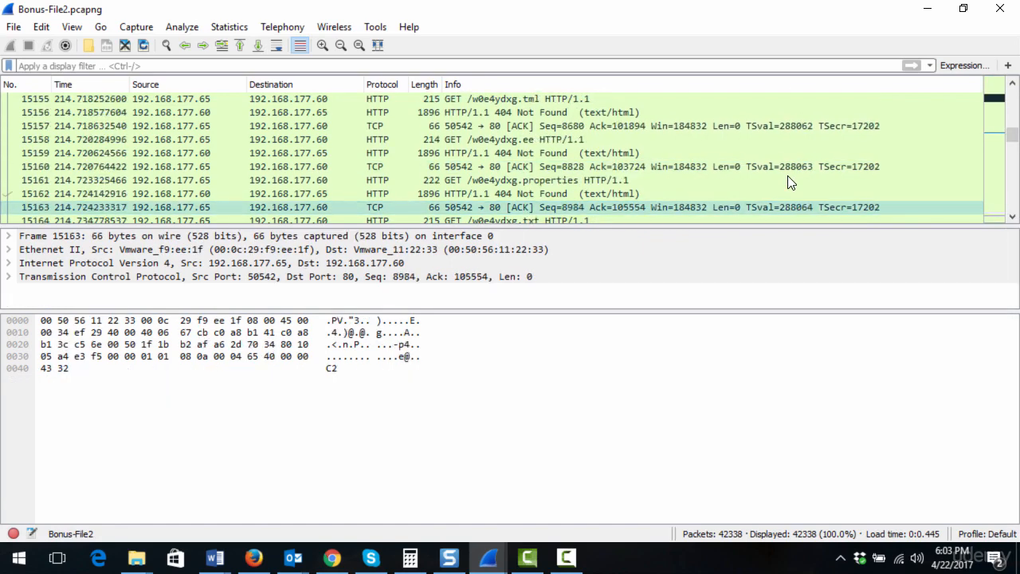
key(Down)
key(Down)
key(Down)
key(Down)
key(Down)
key(Down)
key(Down)
key(Down)
key(Down)
key(Down)
key(Down)
key(Down)
key(Down)
key(Down)
key(Down)
key(Down)
key(Down)
key(Down)
key(Down)
key(Down)
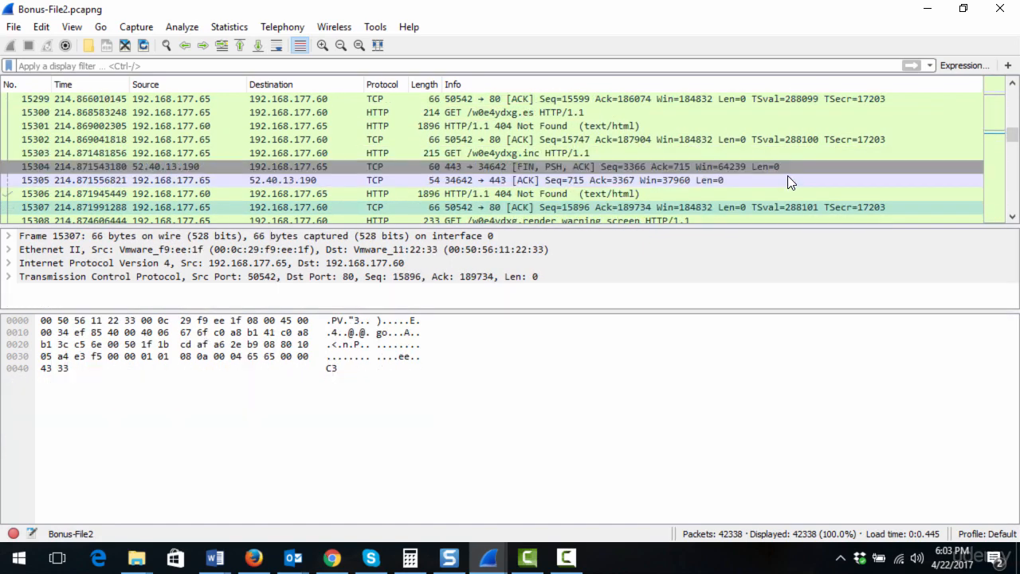
key(Down)
key(Down)
key(Down)
key(Down)
key(Down)
key(Down)
key(Down)
key(Down)
key(Down)
key(Down)
key(Down)
key(Down)
key(Down)
key(Down)
key(Down)
key(Down)
key(Down)
key(Down)
key(Down)
key(Down)
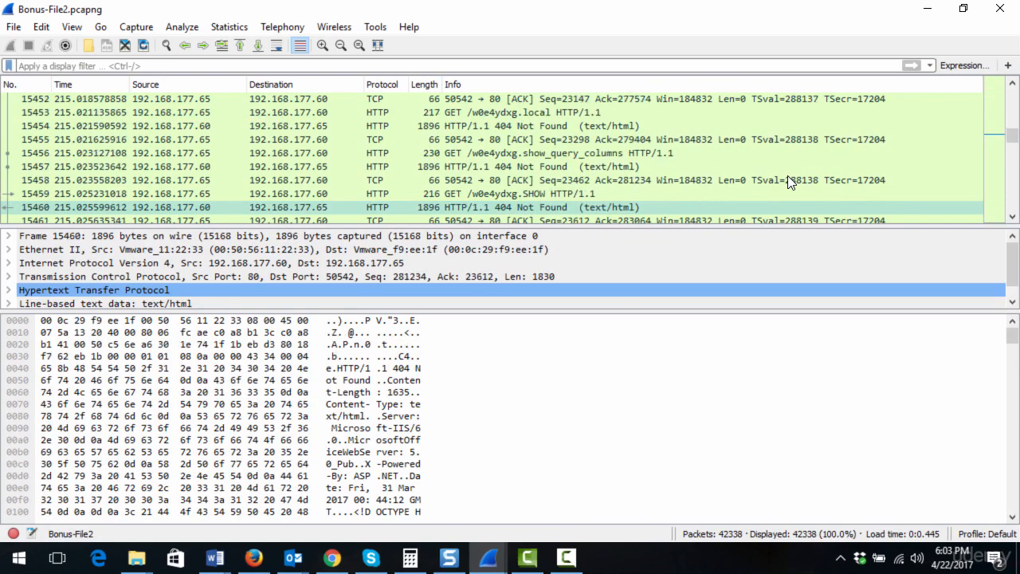
key(Down)
key(Down)
key(Down)
key(Down)
key(Down)
key(Down)
key(Down)
key(Down)
key(Down)
key(Down)
key(Down)
key(Down)
key(Down)
key(Down)
key(Down)
key(Down)
key(Down)
key(Down)
key(Down)
key(Down)
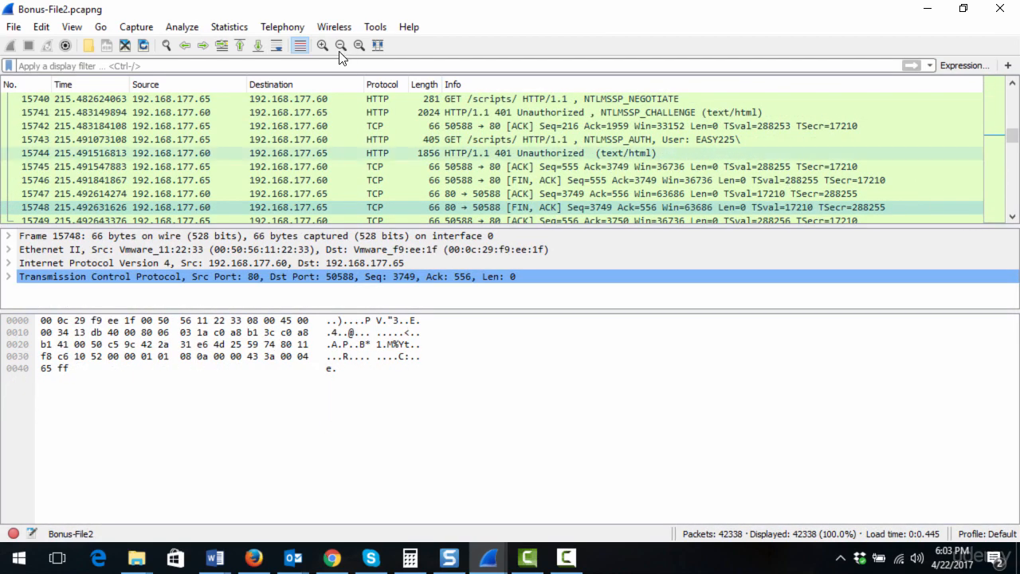
Step: Follow the TCP stream of packet 15743, a GET /scripts/ request with NTLMSSP_AUTH
click(255, 142)
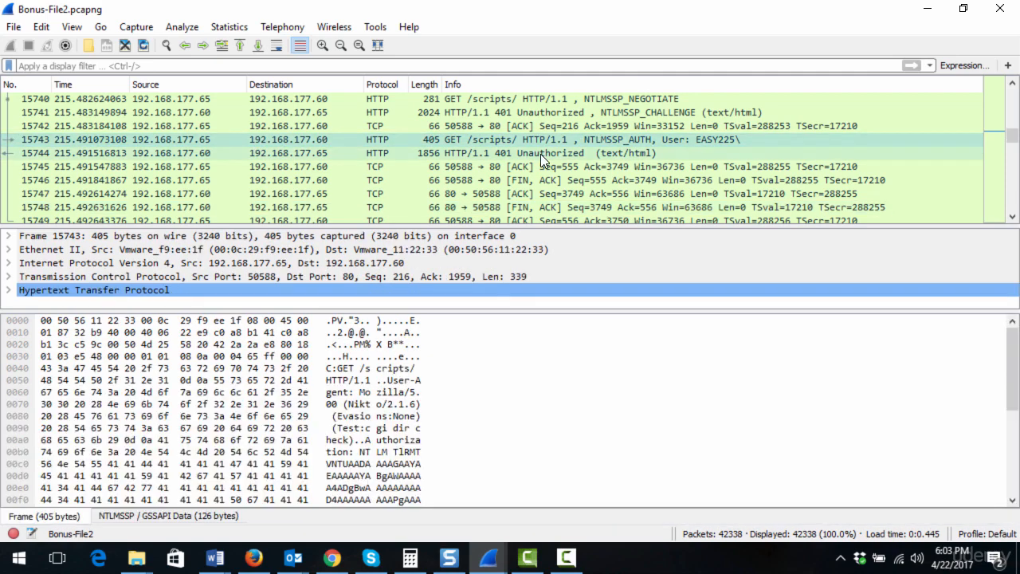
right_click(507, 137)
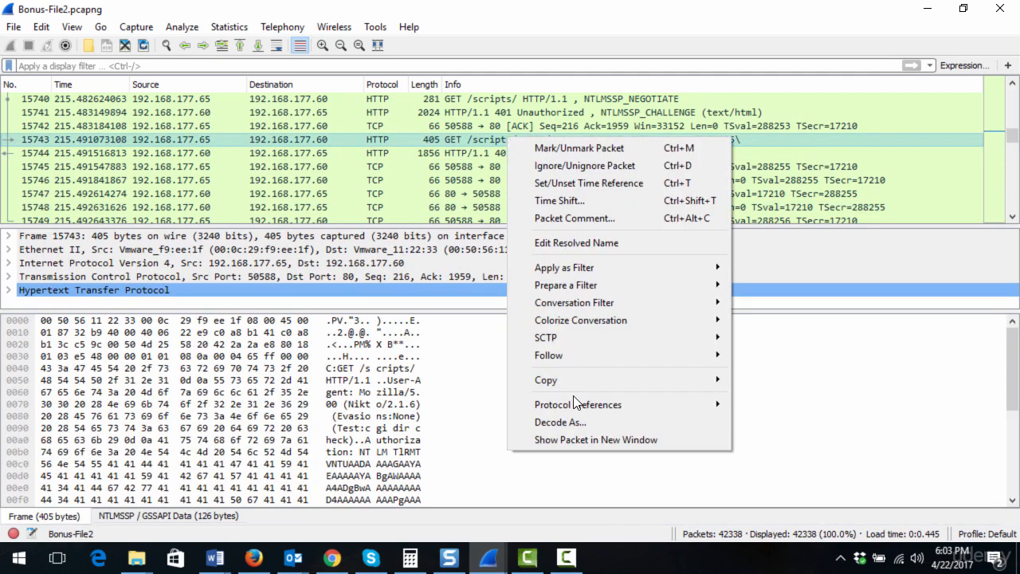
mouse_move(672, 361)
click(765, 360)
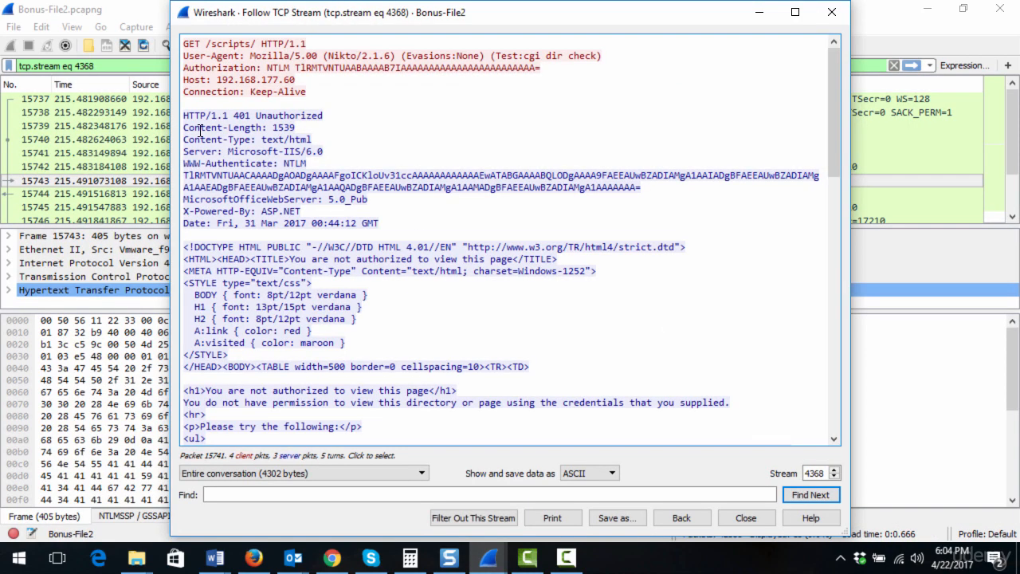
Step: Highlight HTTP/1.1 401 Unauthorized and the Microsoft-IIS/6.0 server value in the stream's first response, and close the stream
drag(185, 116, 334, 116)
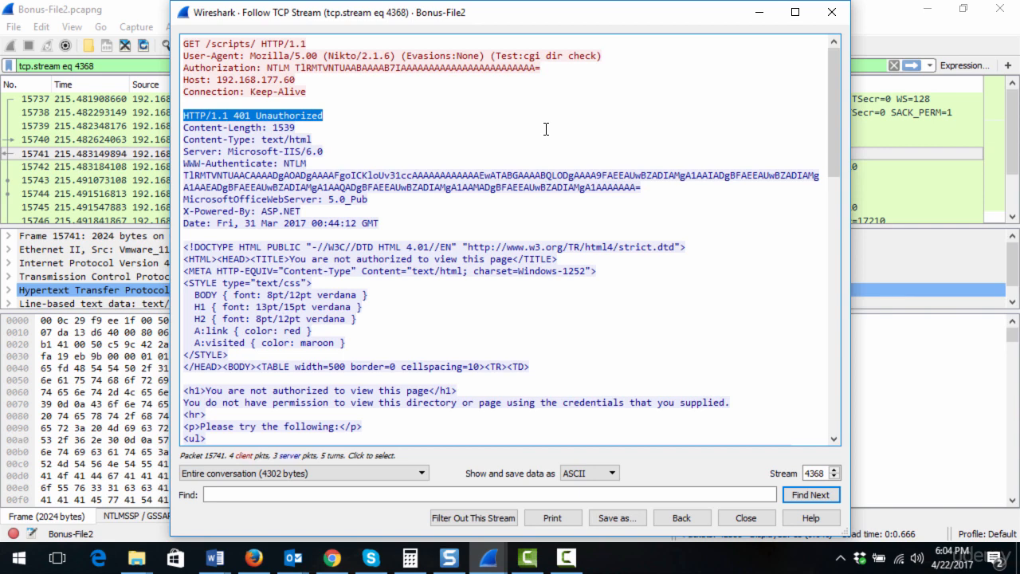
drag(229, 152, 327, 151)
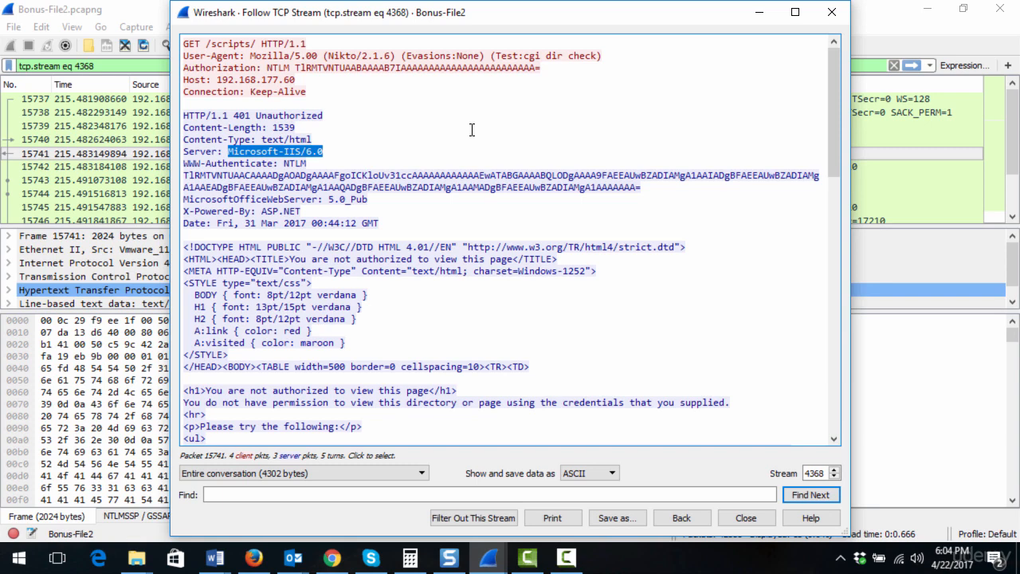
click(835, 14)
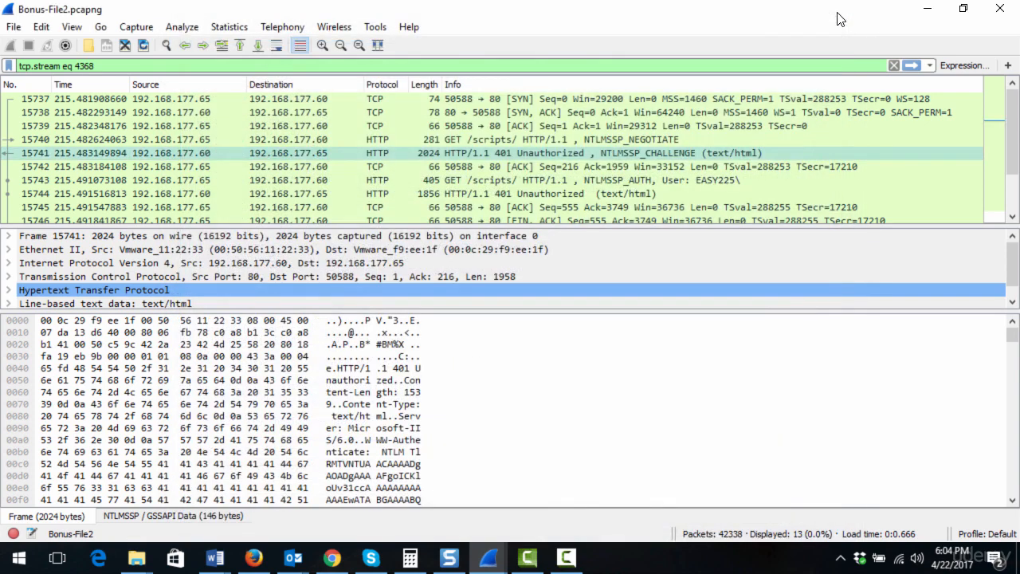
Step: Replace the stream filter with the display filter tcp.port == 1433 and apply it
drag(113, 66, 6, 69)
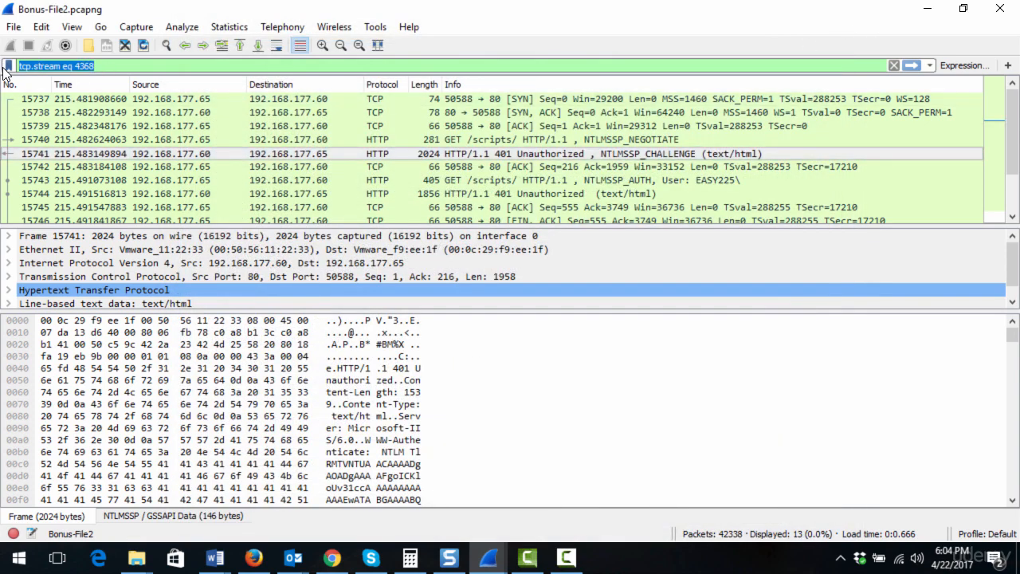
text(tcp.port -)
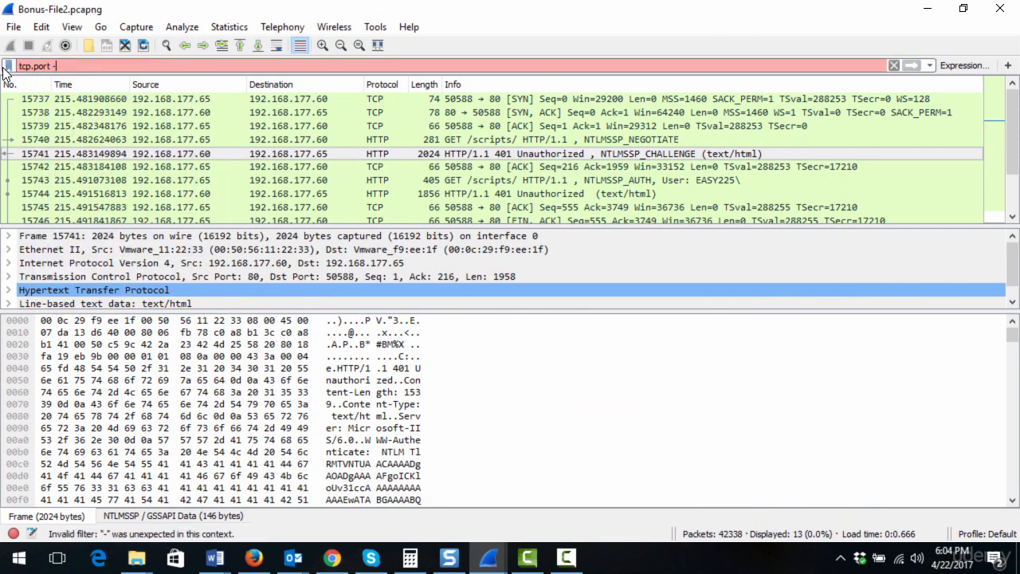
key(BackSpace)
text(== 1433)
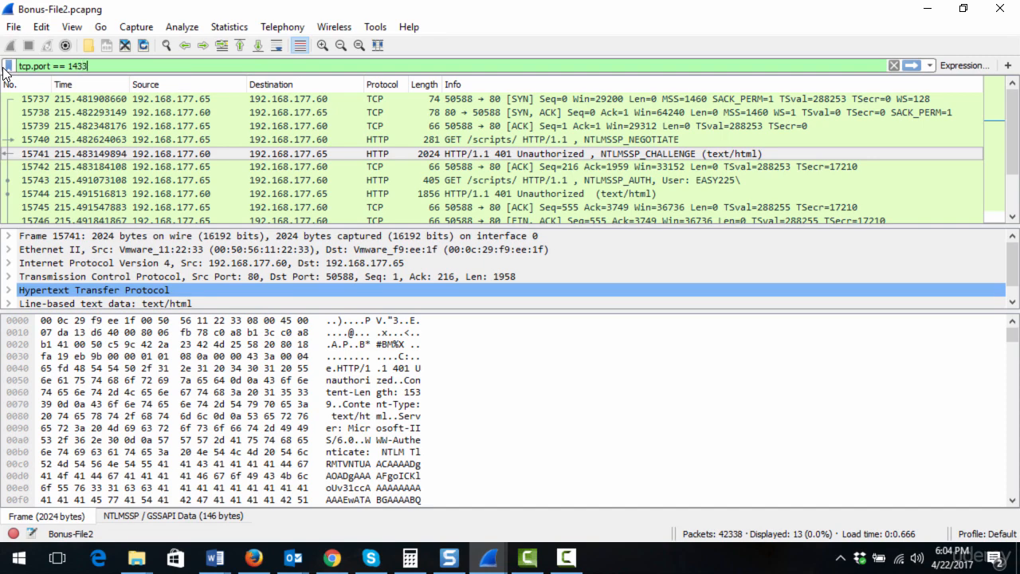
key(Return)
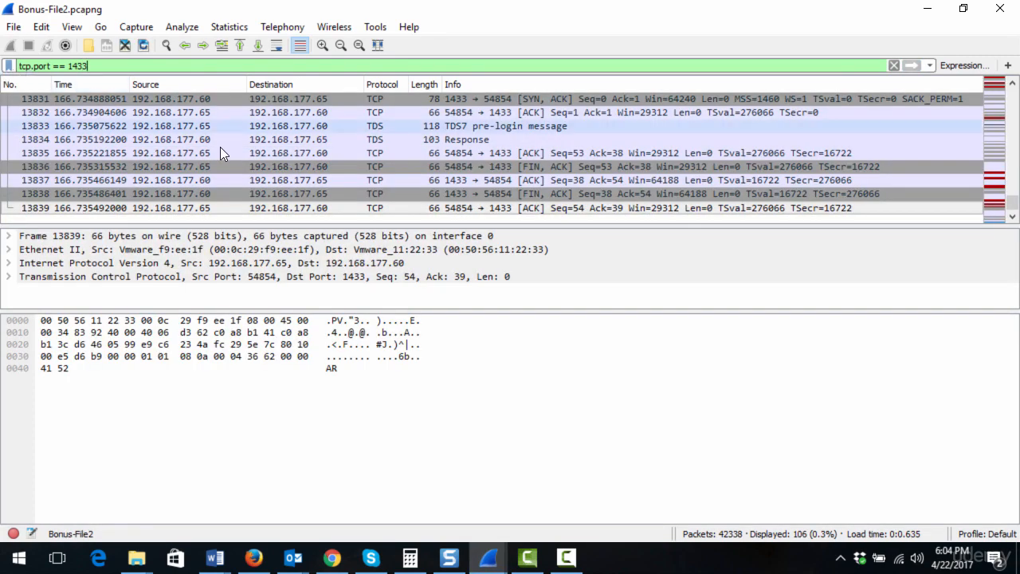
Step: Follow the TCP stream of packet 8725, a SYN to port 1433, to inspect its content, and close the stream
drag(1014, 203, 1013, 135)
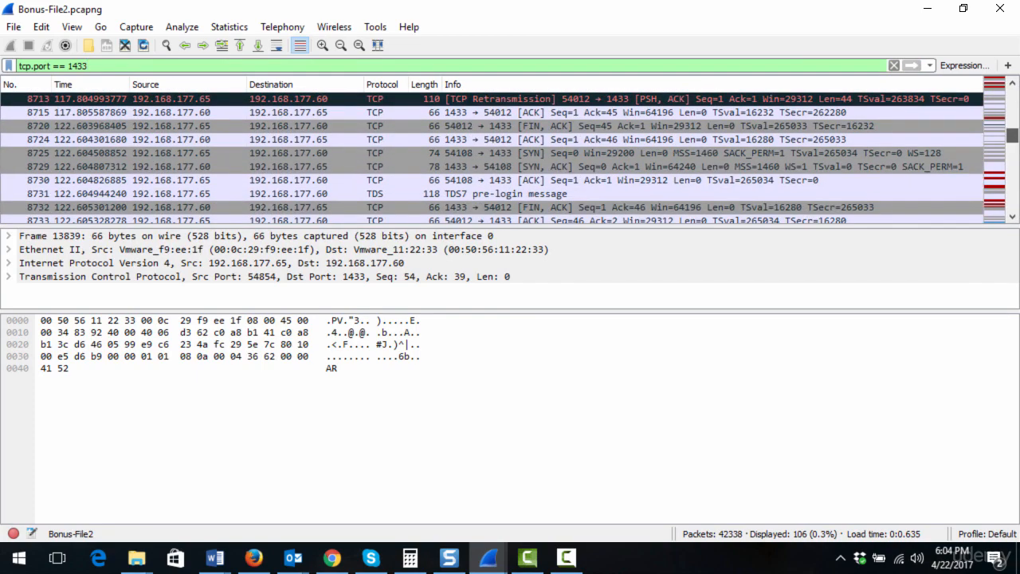
click(472, 151)
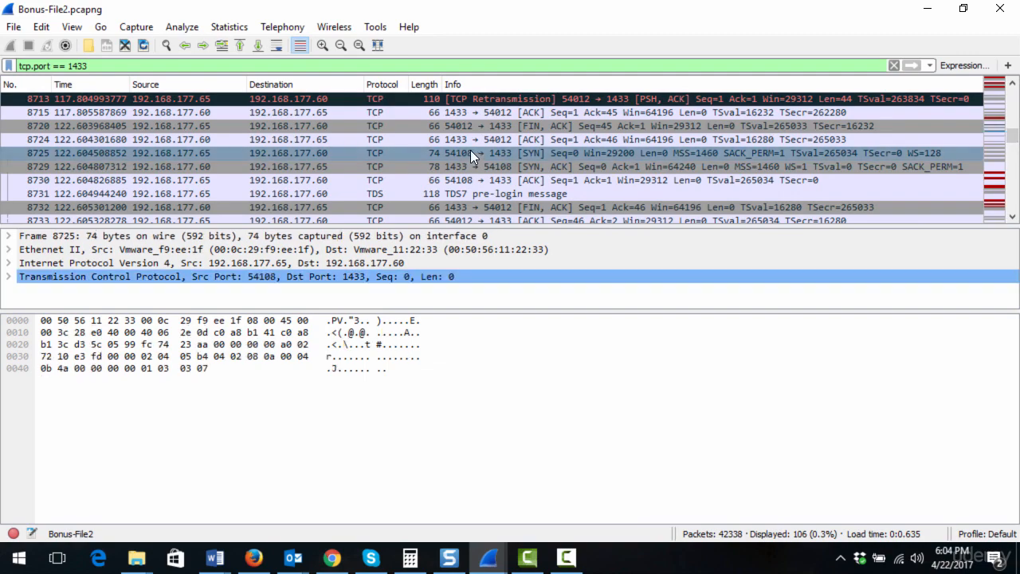
right_click(470, 150)
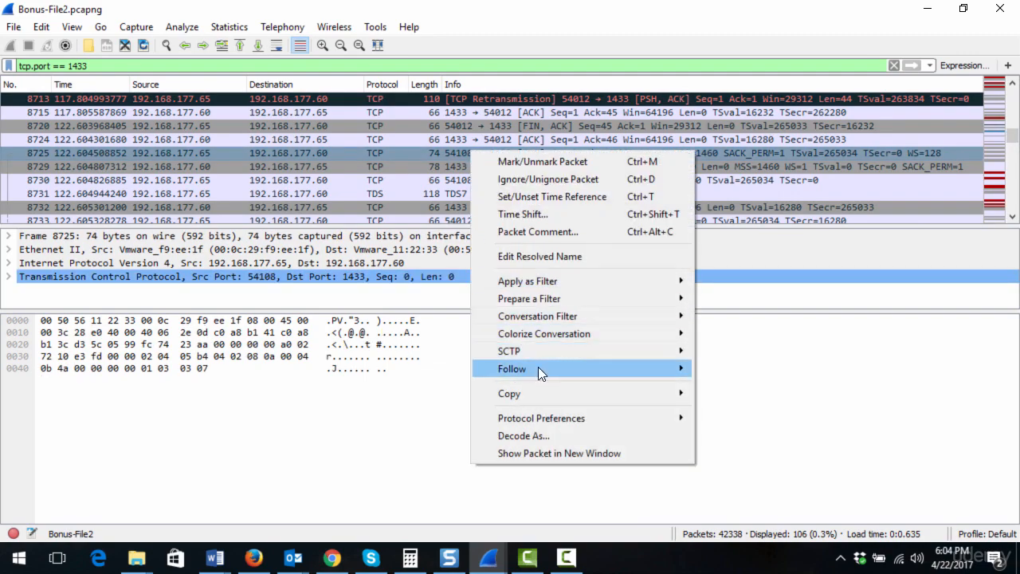
mouse_move(539, 367)
click(727, 372)
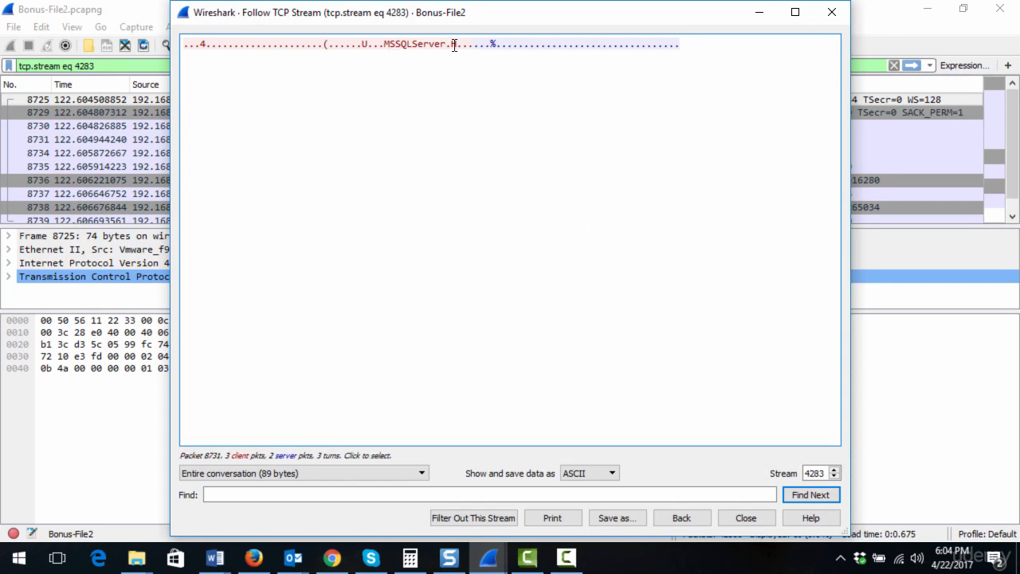
click(833, 18)
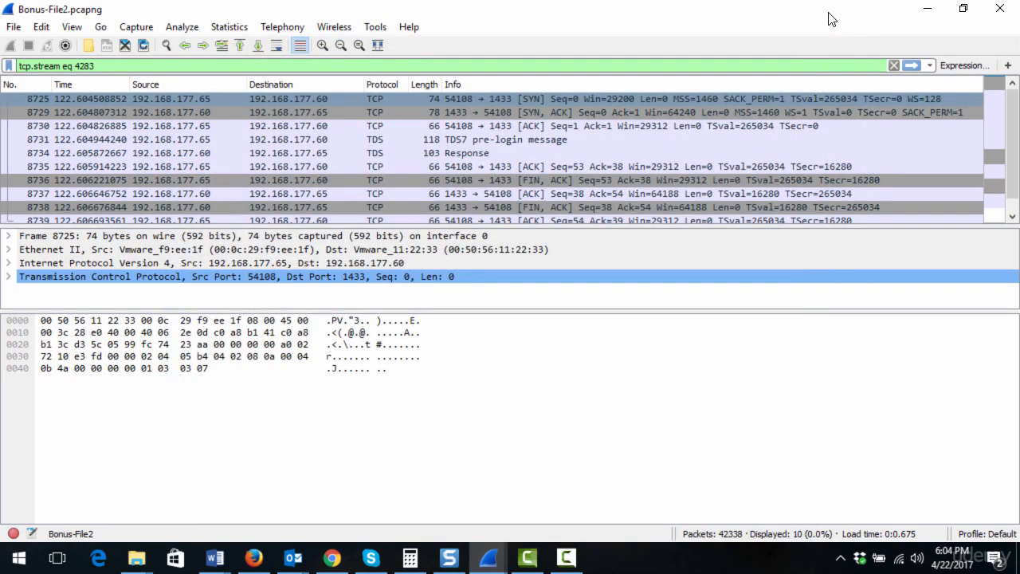
Step: Clear the stream's display filter and look through the full packet list
click(894, 66)
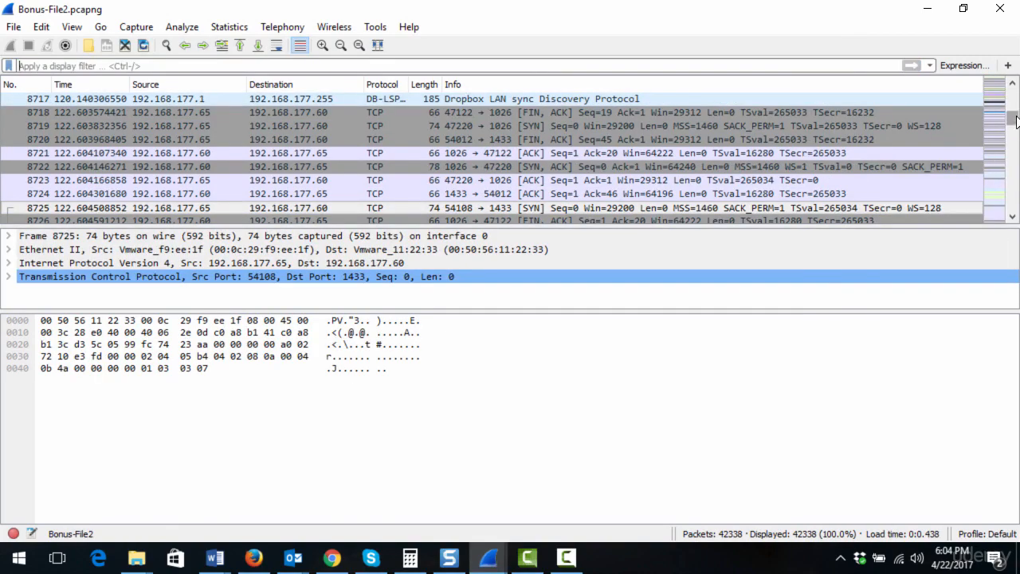
drag(1017, 120, 1013, 185)
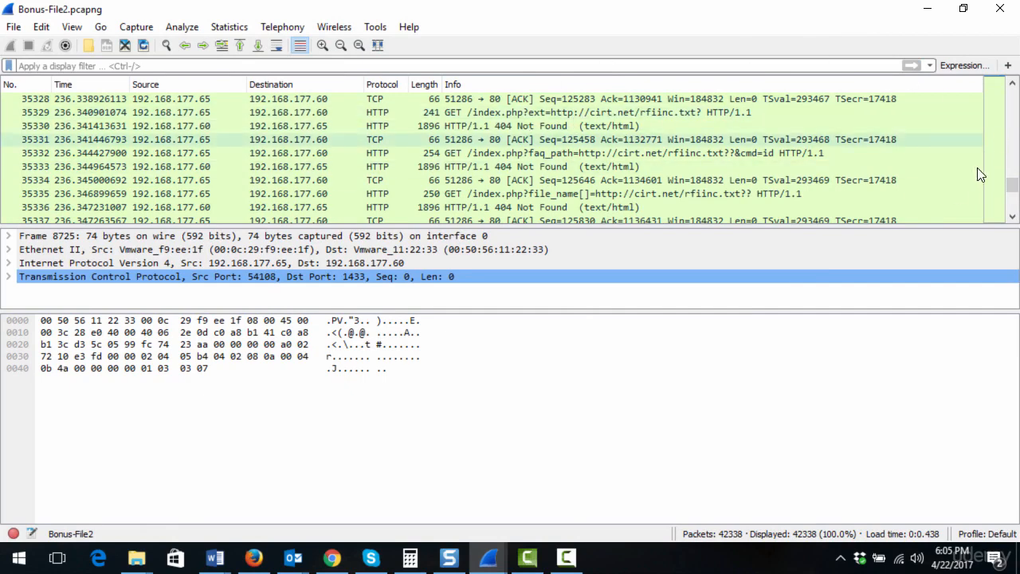
drag(1012, 188, 1017, 122)
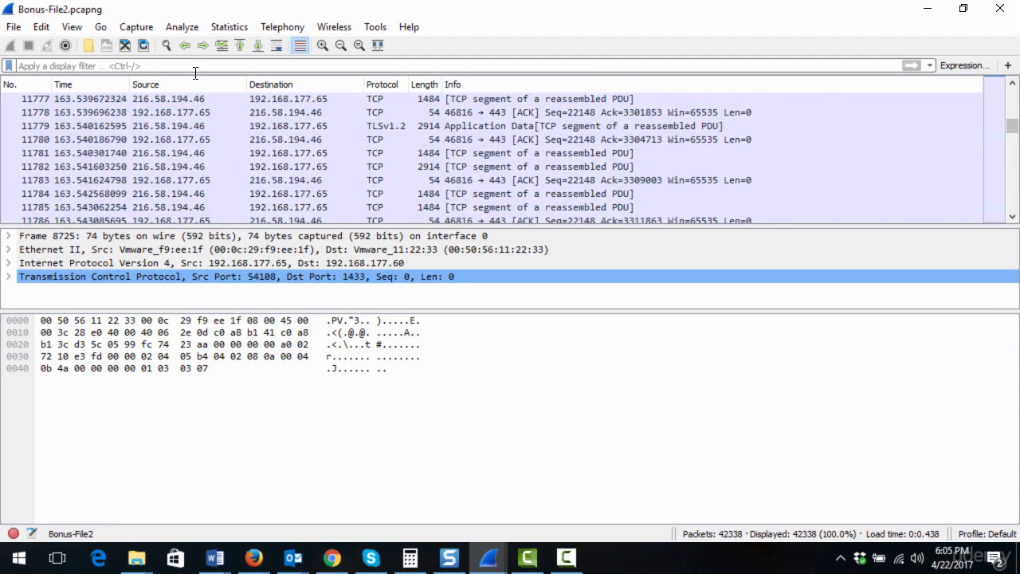
Step: Apply the display filter tcp.port == 80 and select packet 8665, the GET / HTTP/1.0 request to 192.168.177.60
click(87, 66)
text(tcp)
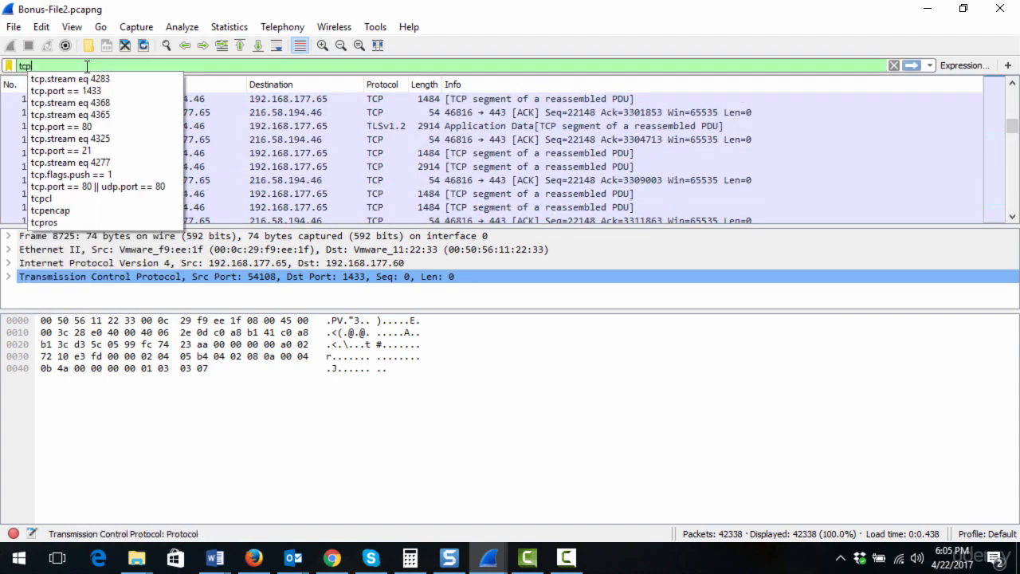
text(.port == 80)
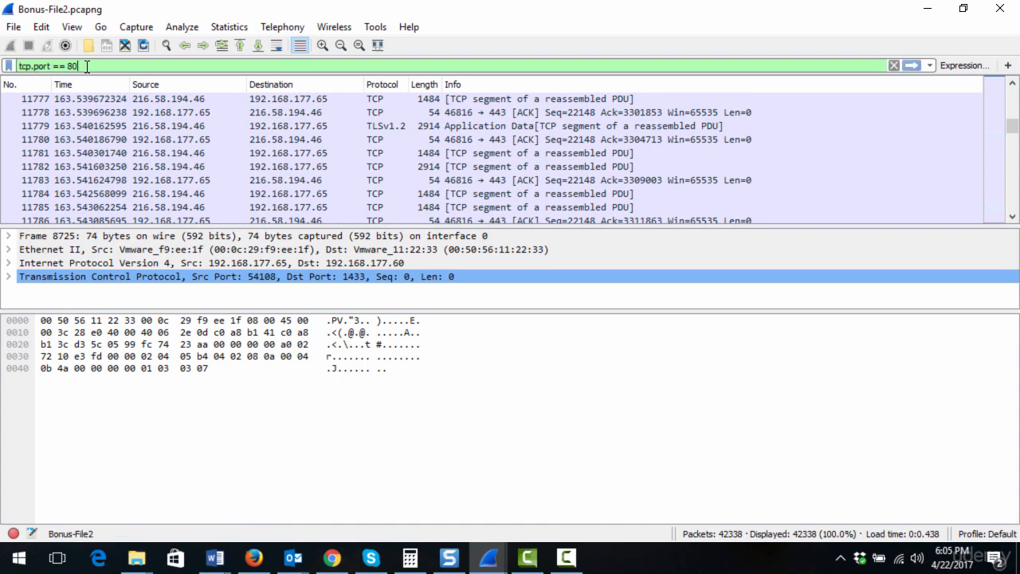
key(Return)
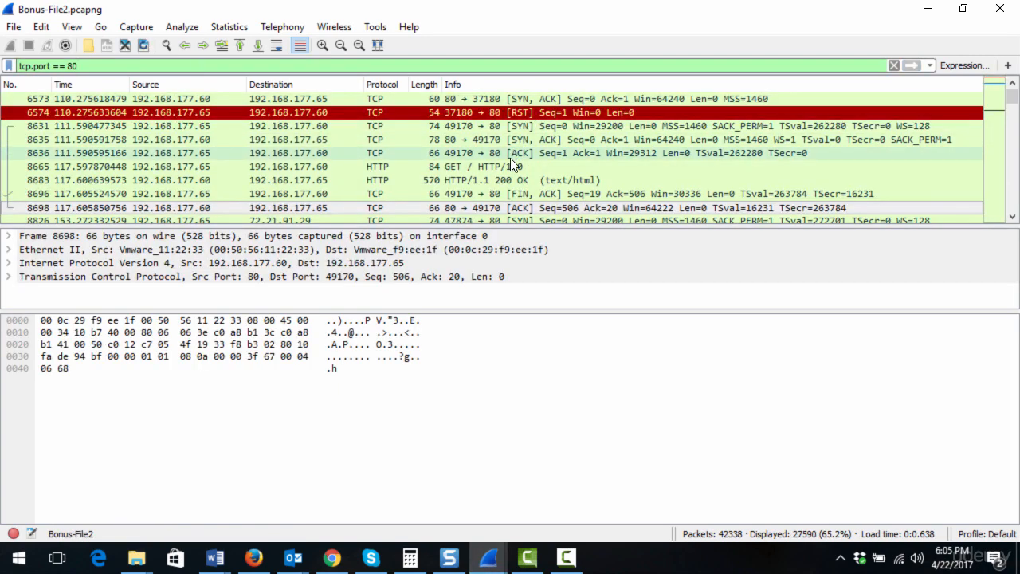
click(467, 166)
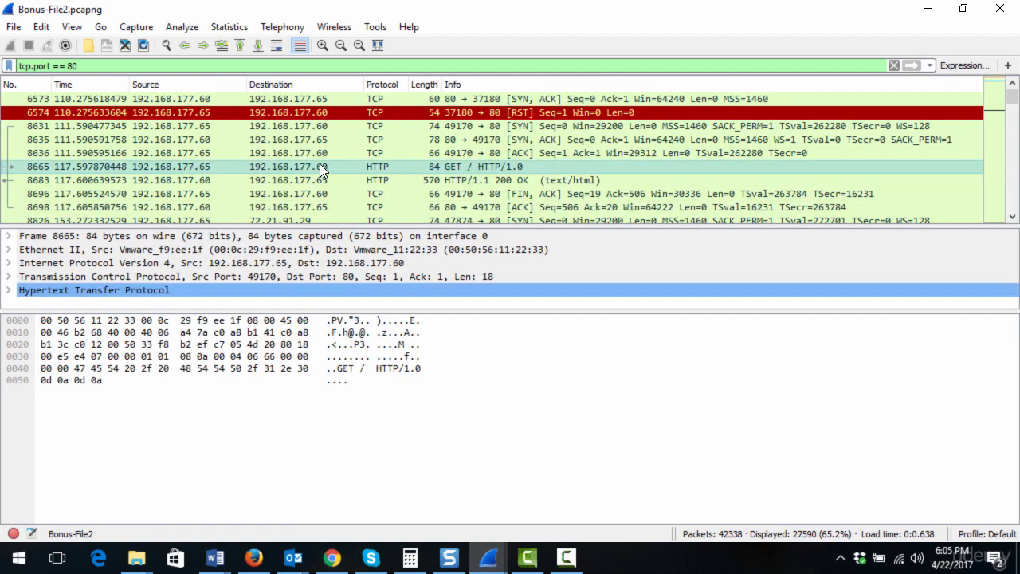
Step: Follow the TCP stream of packet 8665, highlight the Server header value Microsoft-IIS/6.0 in the response, and close the stream
right_click(461, 169)
mouse_move(659, 391)
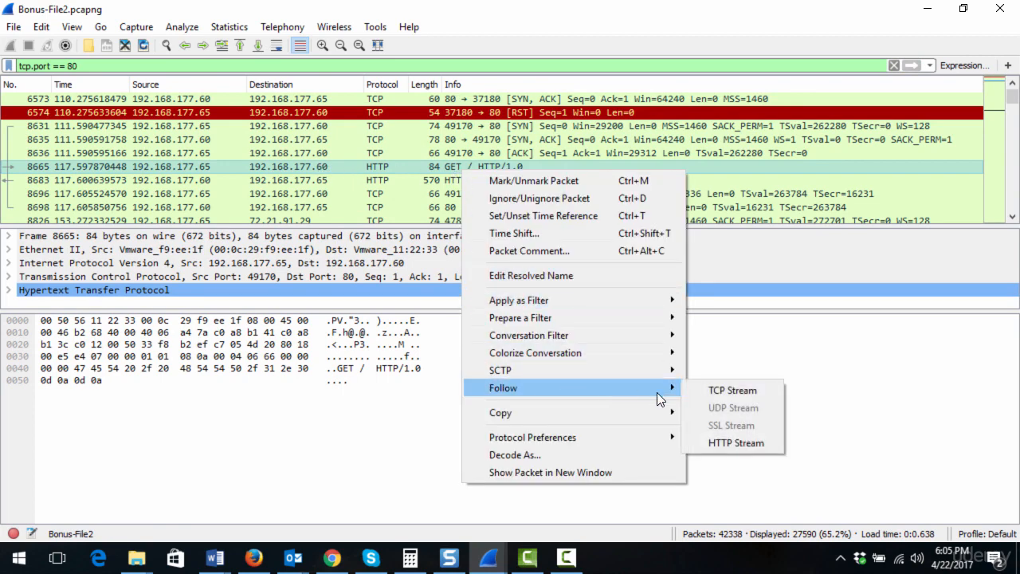
click(714, 391)
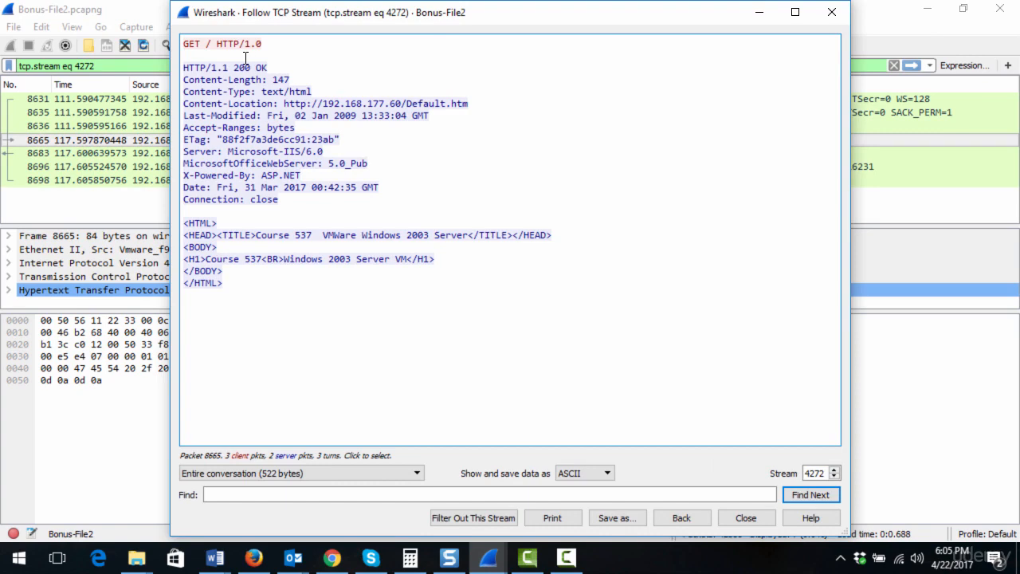
drag(228, 151, 334, 155)
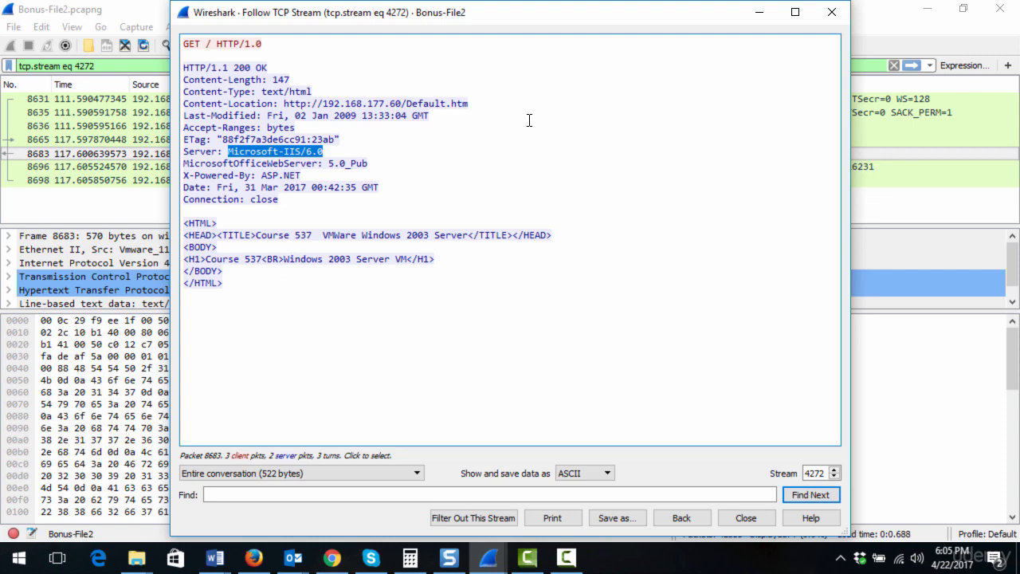
click(831, 12)
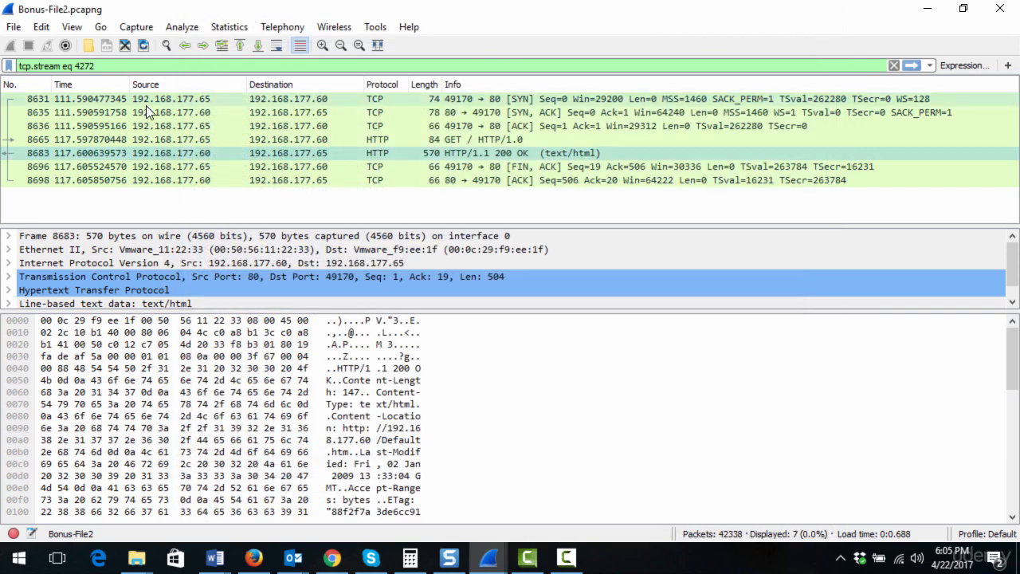
Step: Replace the stream filter with the display filter ip.addr == 192.168.177.60 and apply it
drag(104, 65, 17, 65)
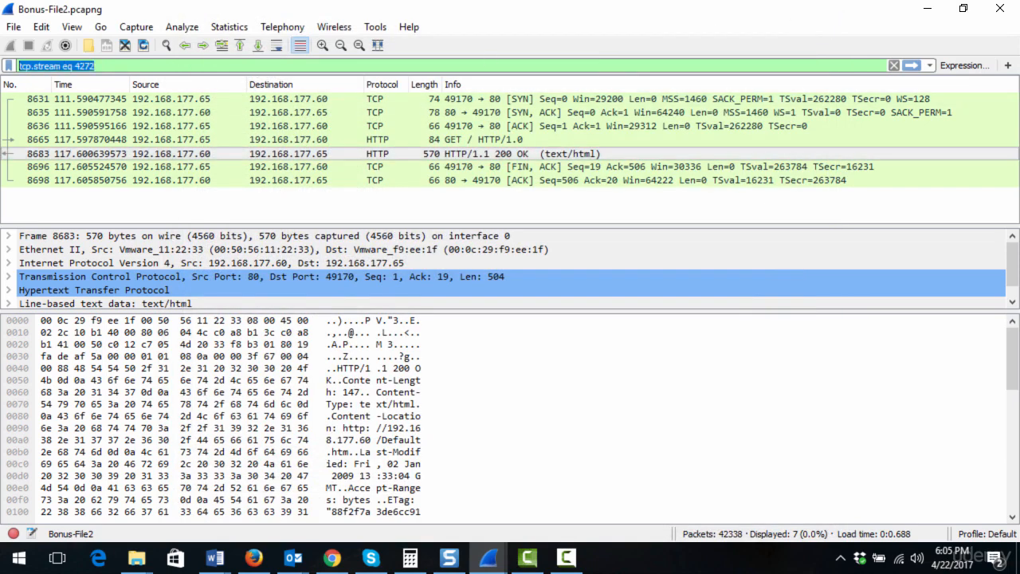
text(ip.addre)
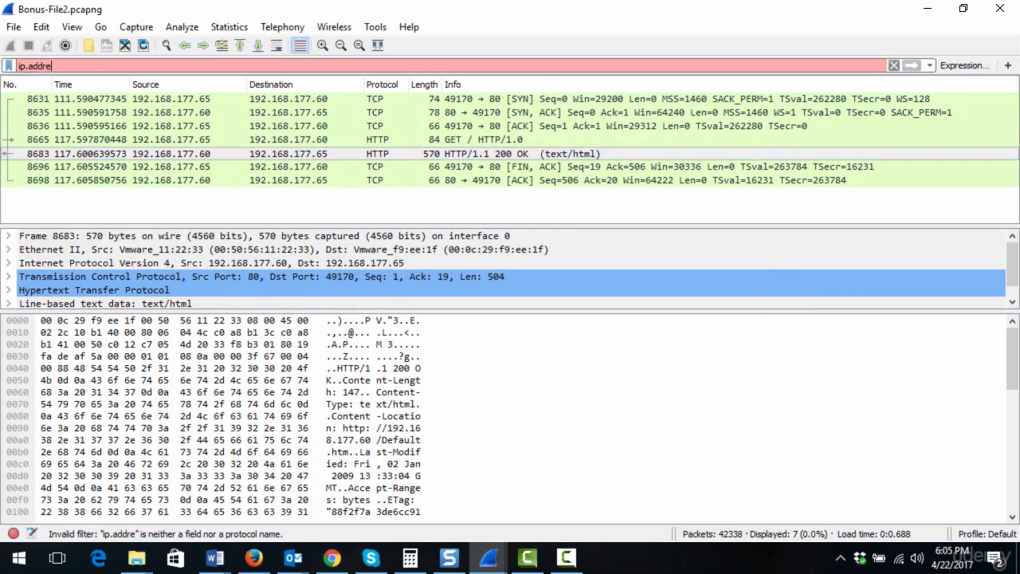
text(ss)
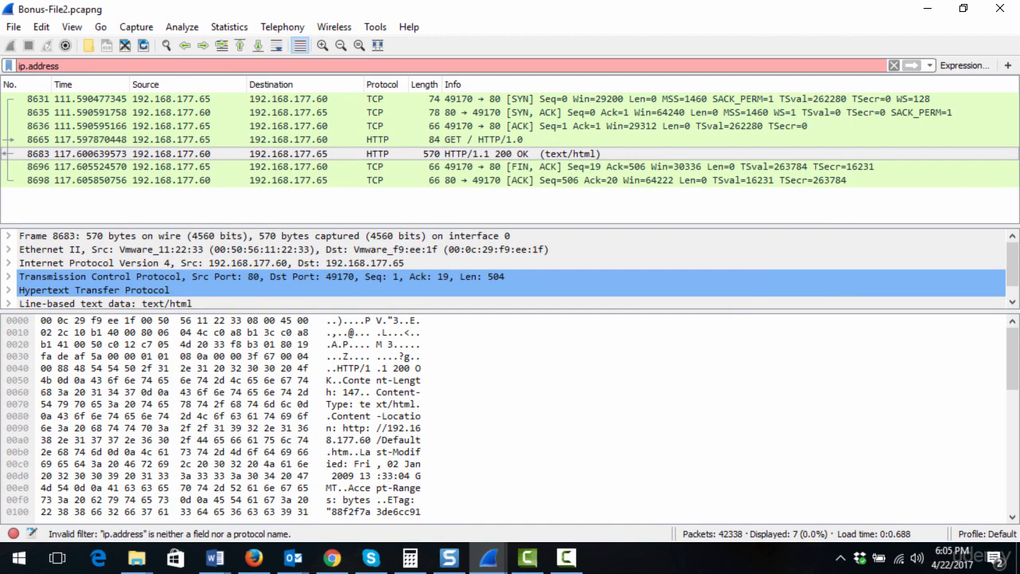
key(BackSpace)
key(BackSpace)
key(BackSpace)
key(BackSpace)
text(== 19)
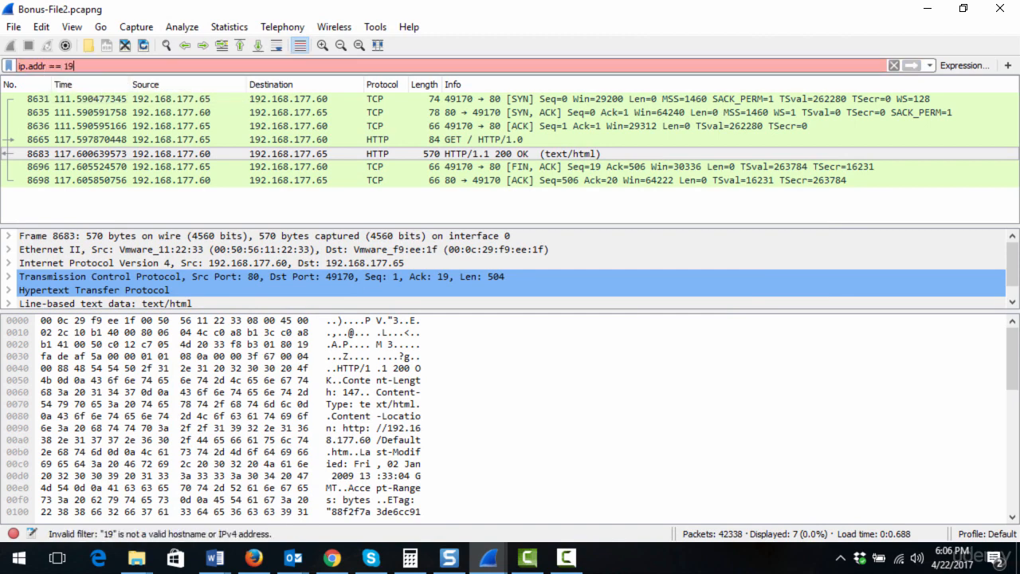
text(2.168.1)
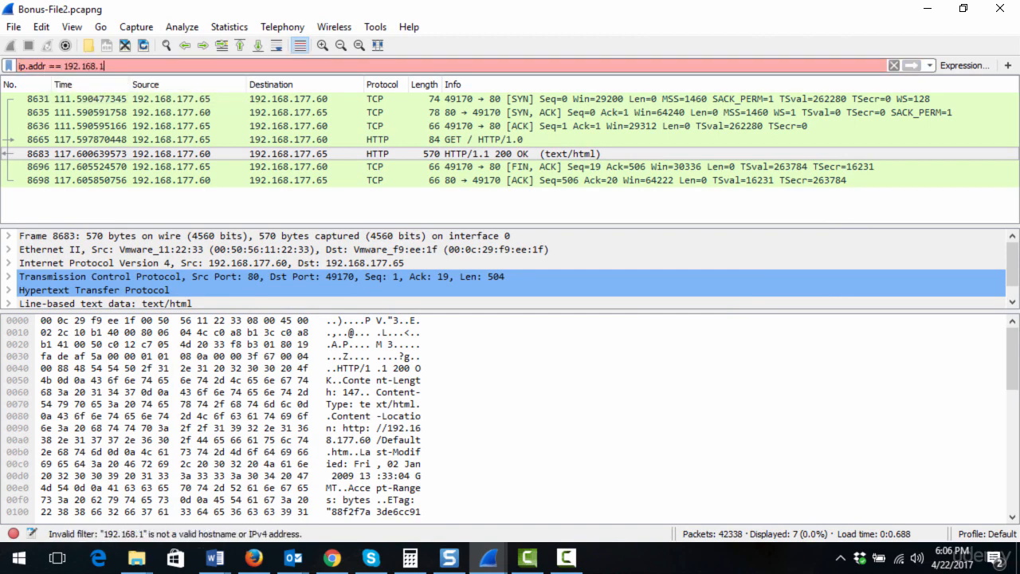
text(77.60)
key(Return)
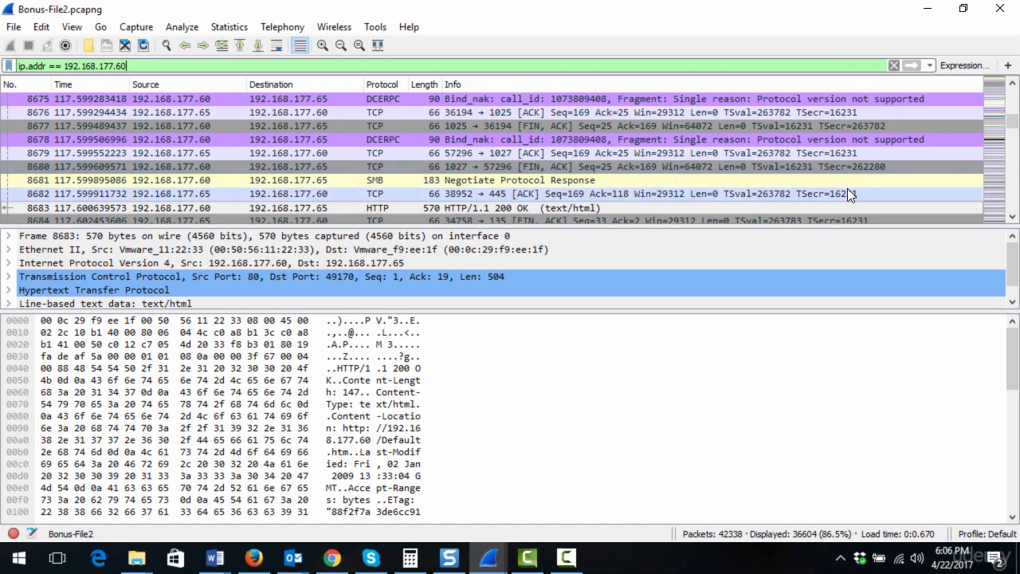
Step: Step through the filtered packets from 8683 to 8796 to examine the service probes exchanged between 192.168.177.65 and 192.168.177.60
scroll(1012, 217, down, 5)
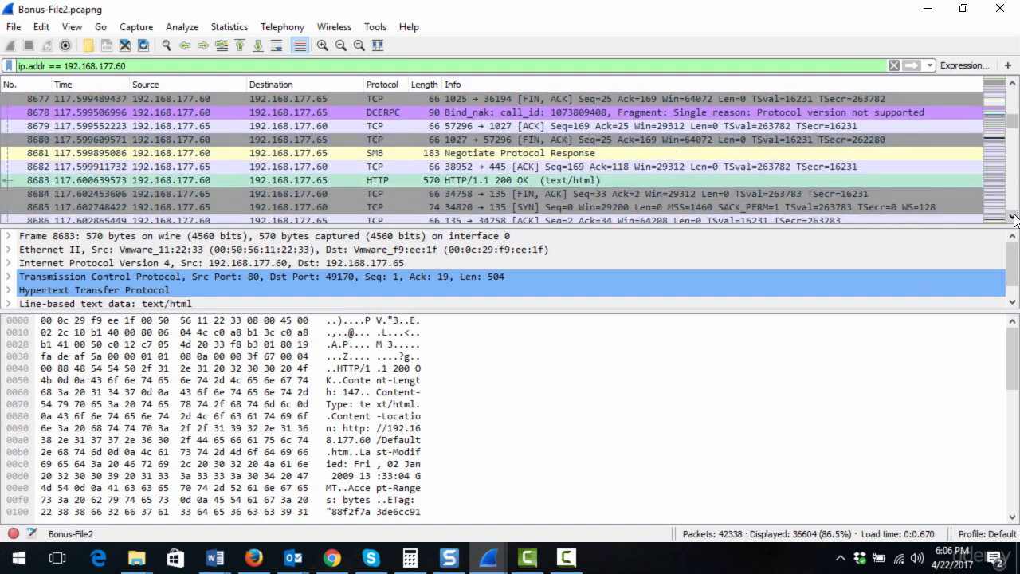
scroll(1015, 220, down, 5)
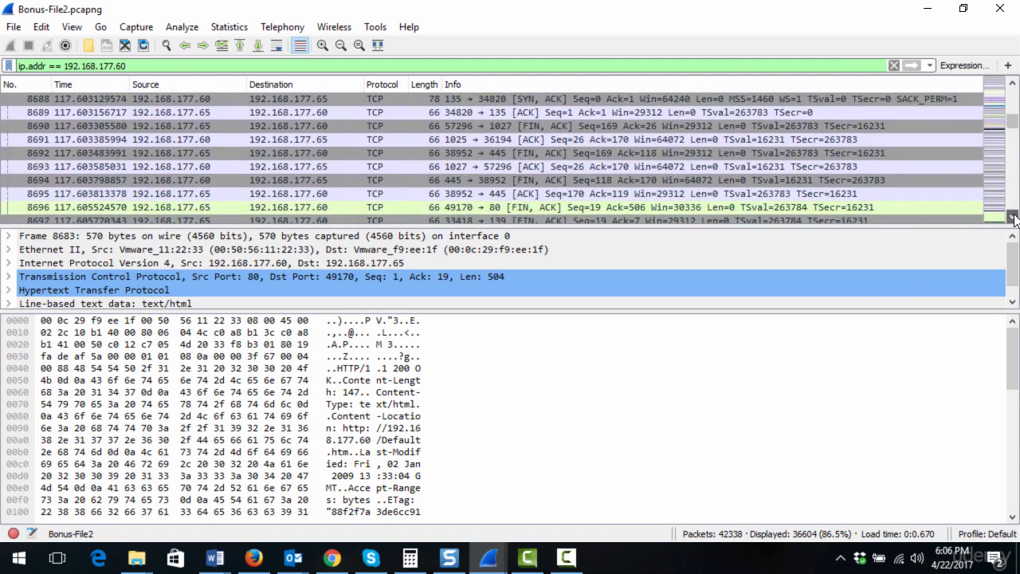
scroll(1015, 220, down, 3)
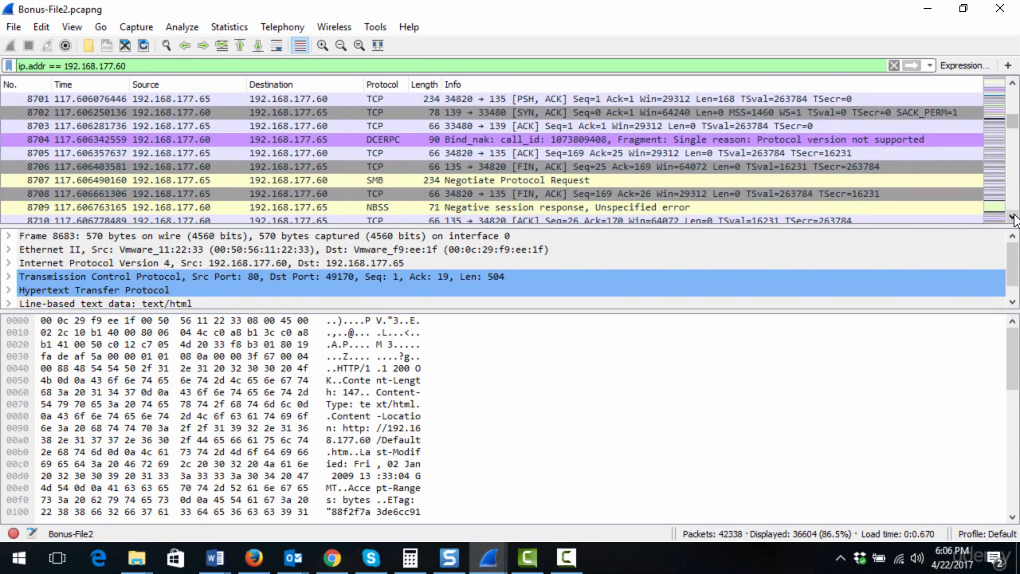
scroll(1015, 219, down, 3)
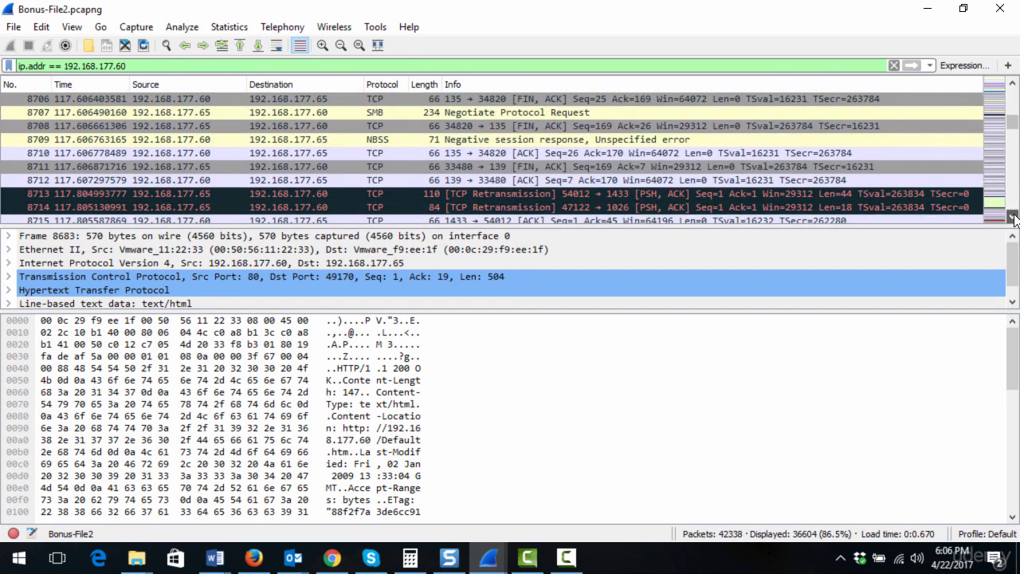
click(517, 126)
key(Down)
key(Down)
key(Down)
key(Down)
key(Down)
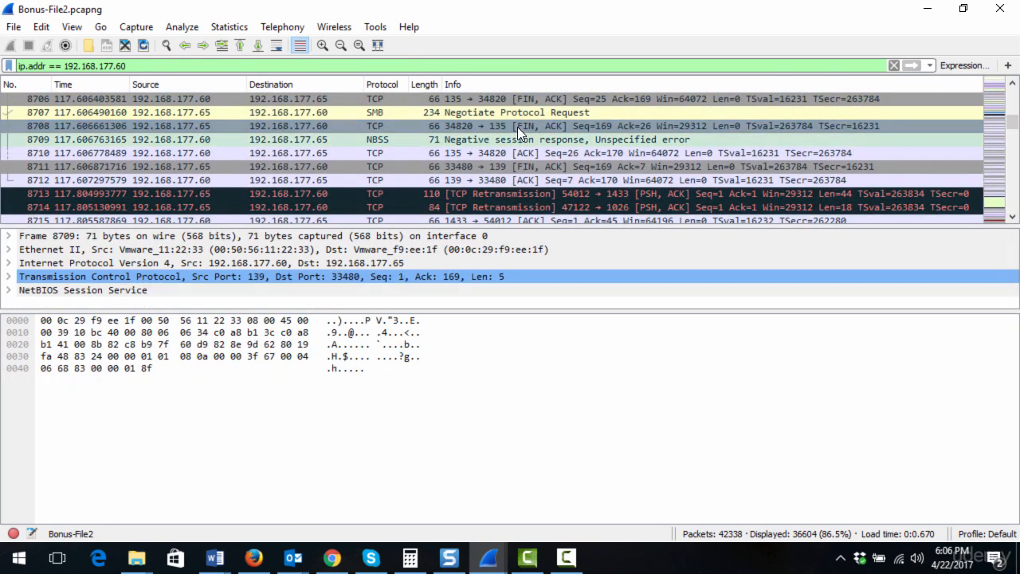
key(Down)
key(Down)
key(Down)
key(Down)
key(Down)
key(Down)
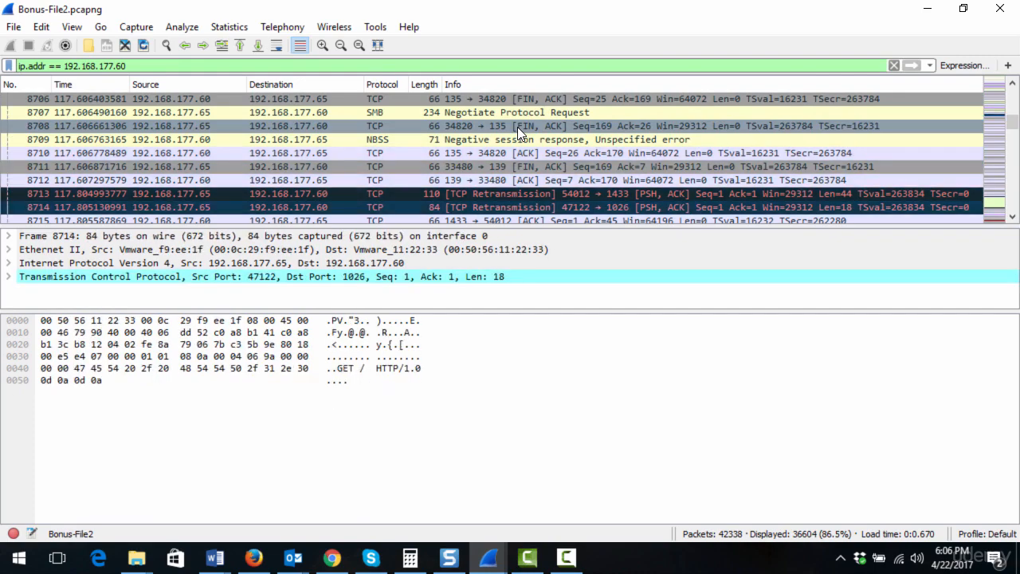
key(Down)
key(Down)
key(Down)
key(Down)
key(Down)
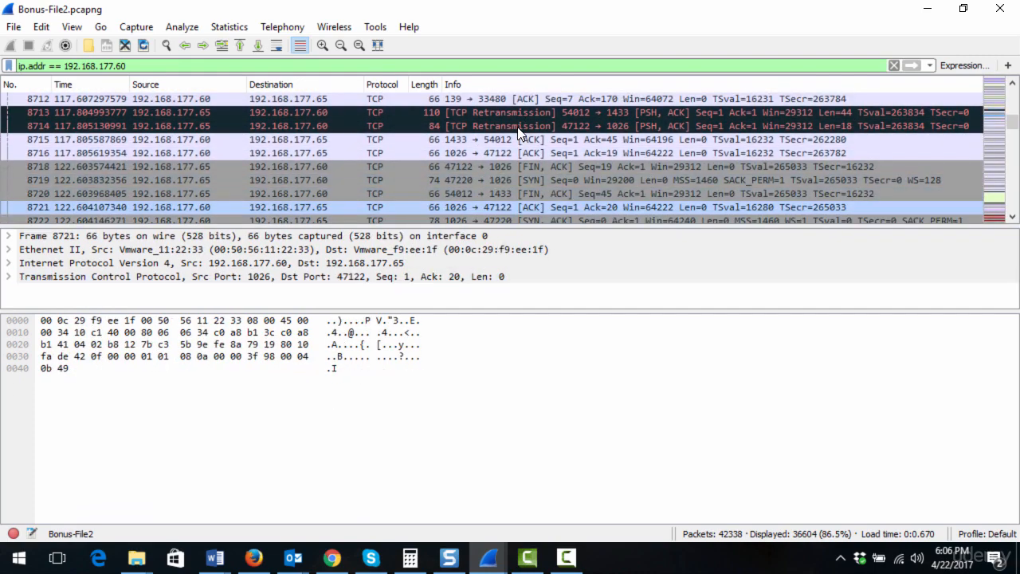
key(Down)
key(Down)
key(Down)
key(Down)
key(Down)
key(Down)
key(Down)
key(Down)
key(Down)
key(Down)
key(Down)
key(Down)
key(Down)
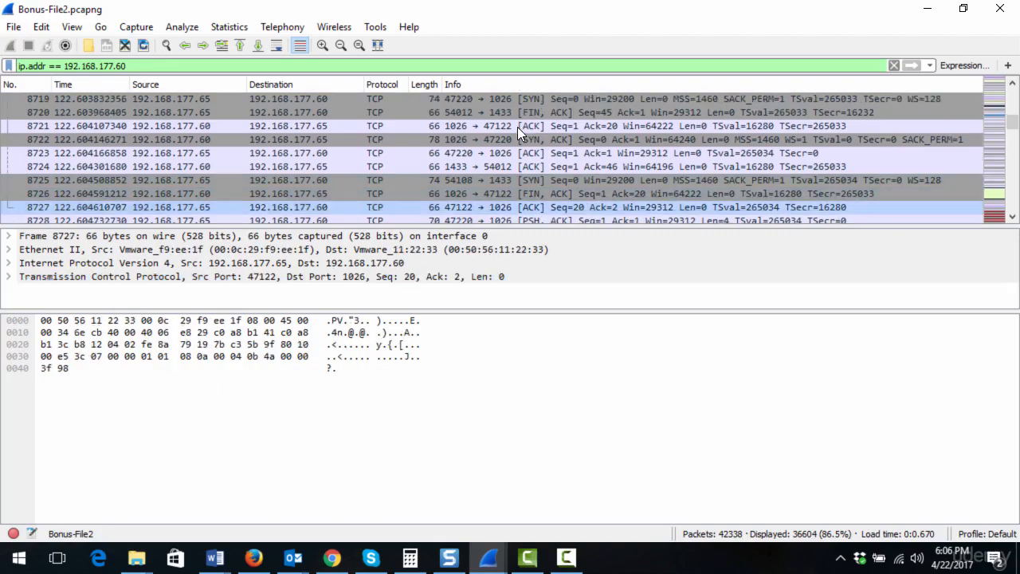
key(Down)
key(Down)
key(Down)
key(Down)
key(Down)
key(Down)
key(Down)
key(Down)
key(Down)
key(Down)
key(Down)
key(Down)
key(Down)
key(Down)
key(Down)
key(Down)
key(Down)
key(Down)
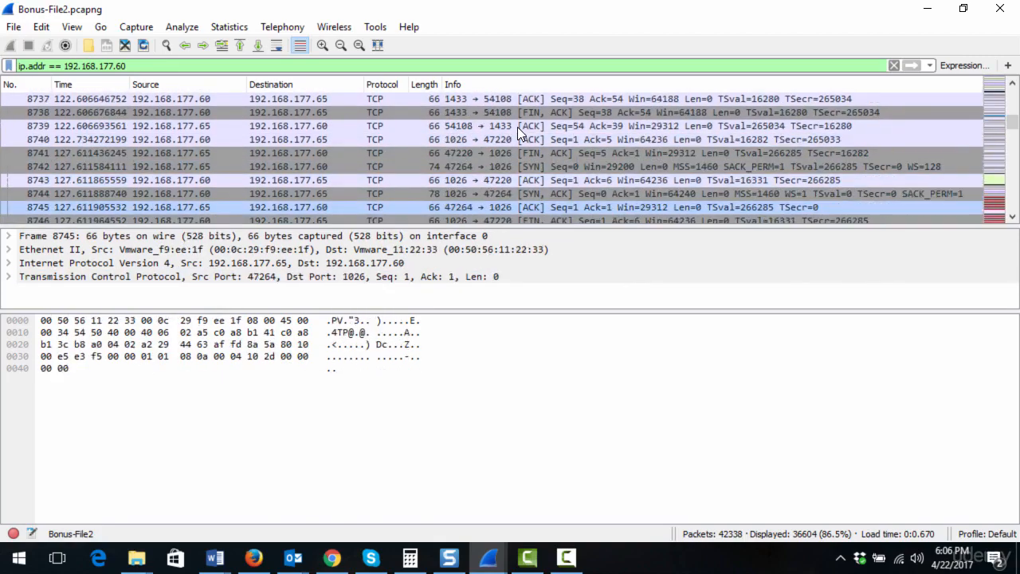
key(Down)
key(Down)
key(Down)
key(Down)
key(Down)
key(Down)
key(Down)
key(Down)
key(Down)
key(Down)
key(Down)
key(Down)
key(Down)
key(Down)
key(Down)
key(Down)
key(Down)
key(Down)
key(Down)
key(Down)
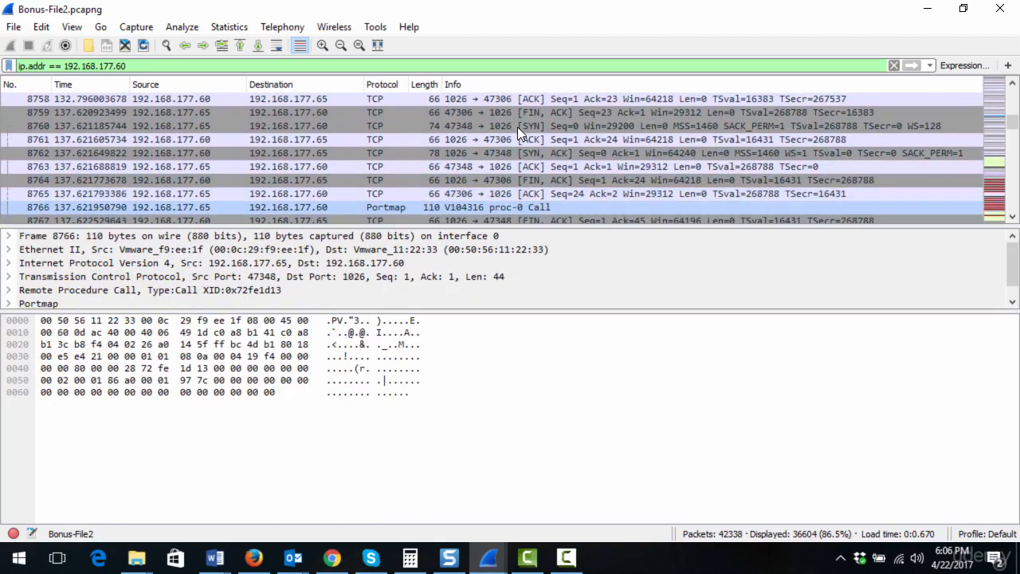
key(Down)
key(Down)
key(Down)
key(Down)
key(Down)
key(Down)
key(Down)
key(Down)
key(Down)
key(Down)
key(Down)
key(Down)
key(Down)
key(Down)
key(Down)
key(Down)
key(Down)
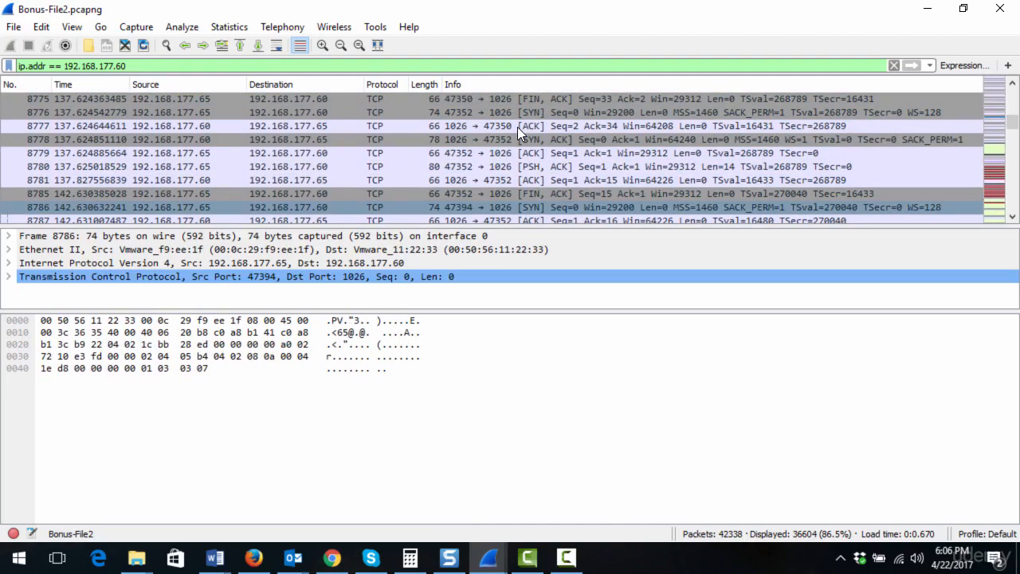
key(Down)
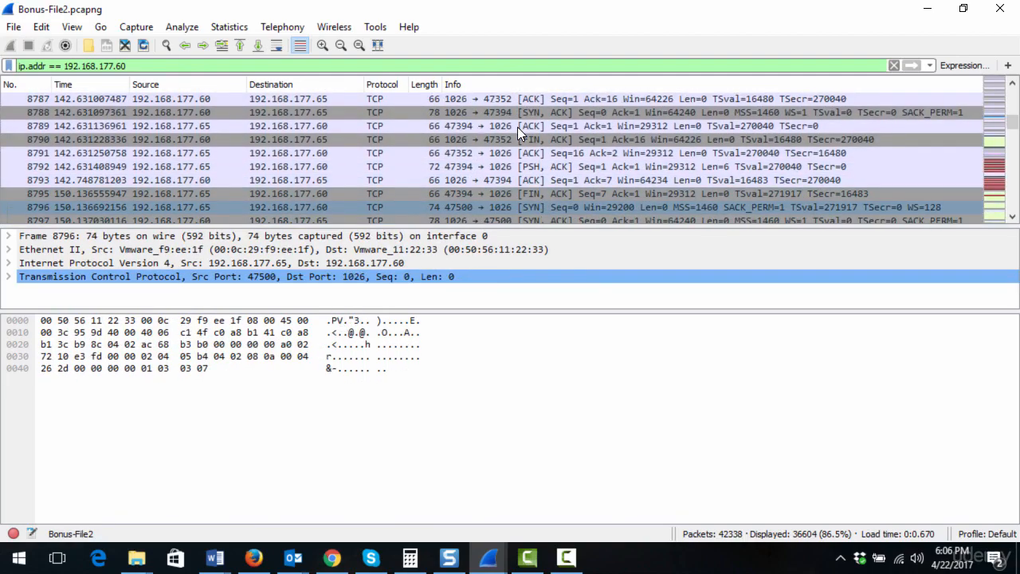
Step: Follow the TCP stream of packet 8792, a PSH, ACK to port 1026, to inspect its content, and close the stream
right_click(461, 167)
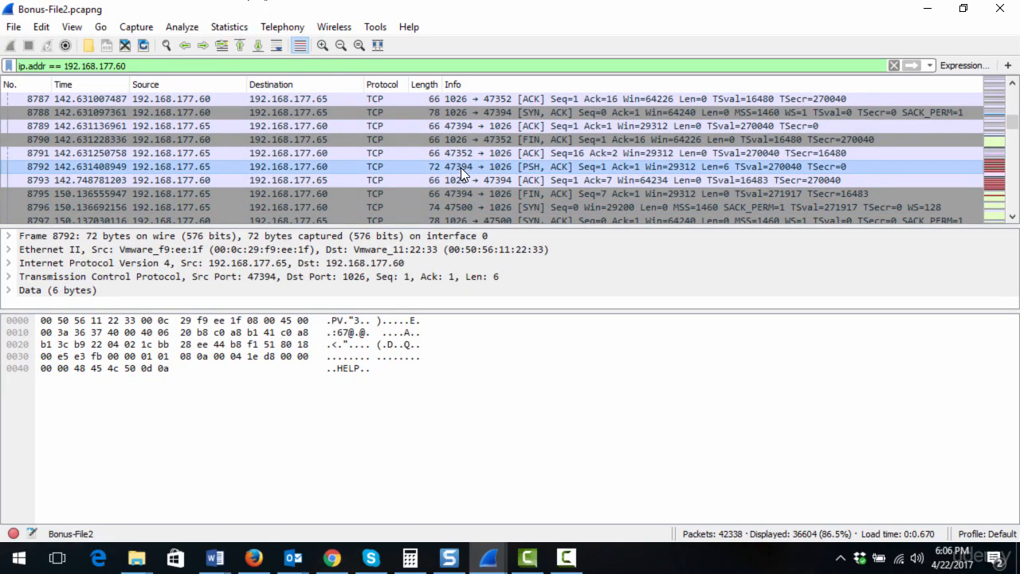
mouse_move(548, 383)
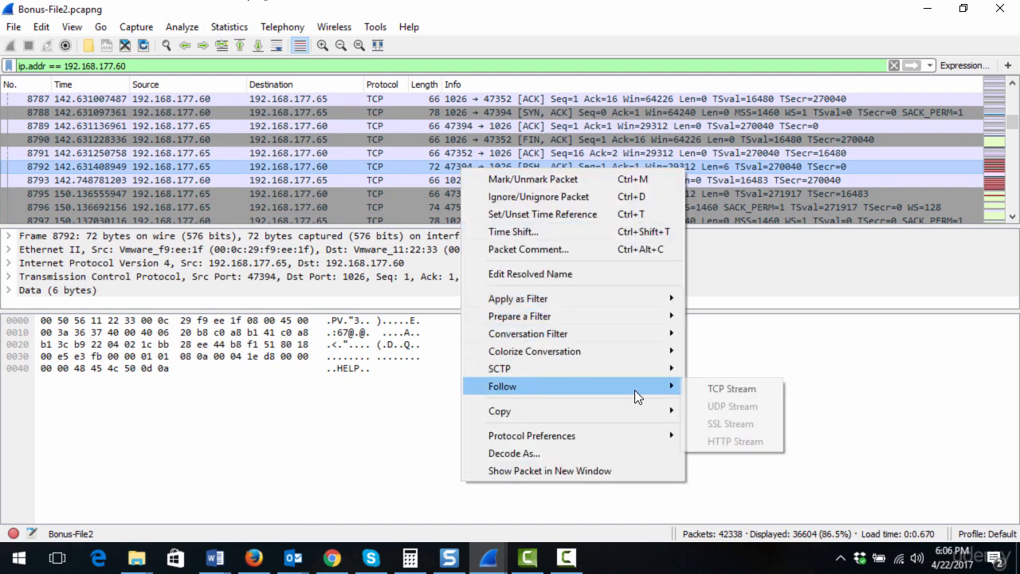
click(732, 390)
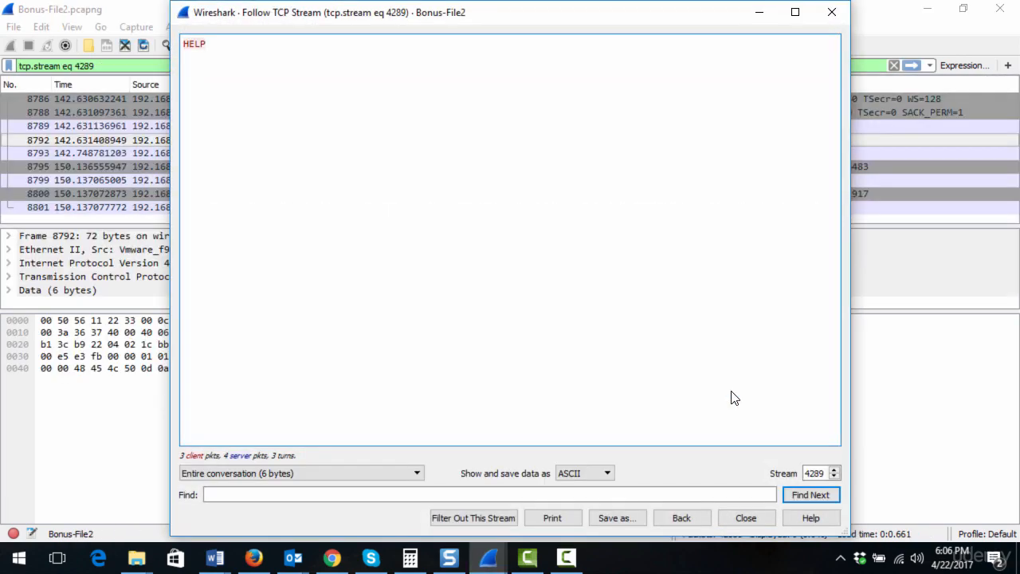
click(832, 12)
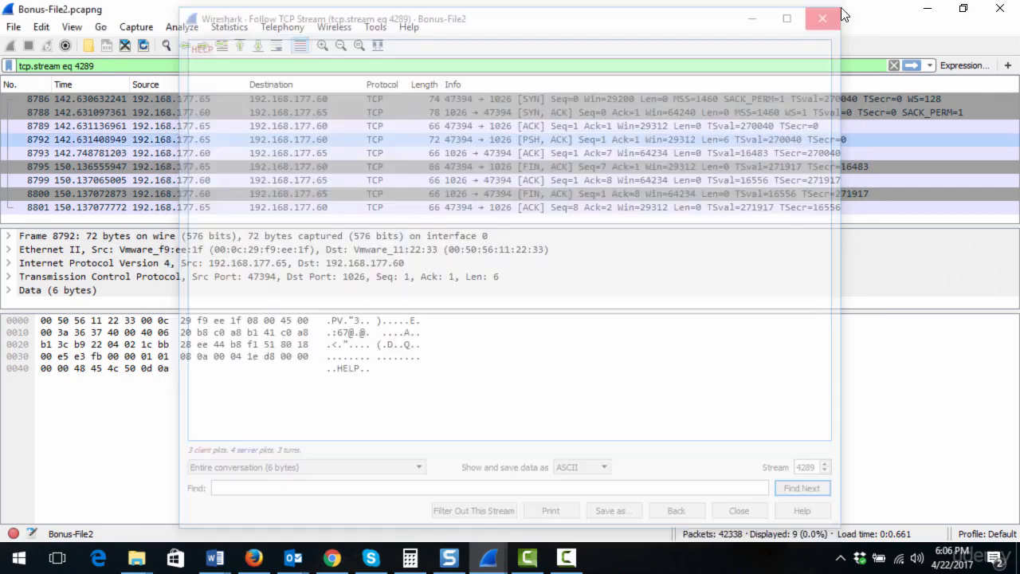
Step: Clear the stream's display filter and examine the HTTP requests and responses around packets 17505 to 17545 in the full packet list
click(894, 66)
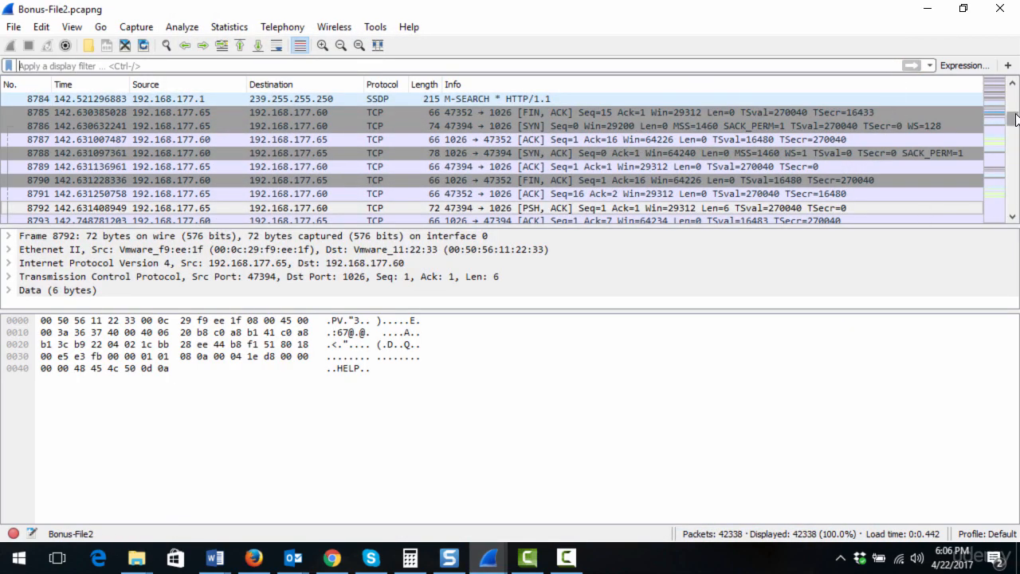
drag(1013, 119, 1018, 142)
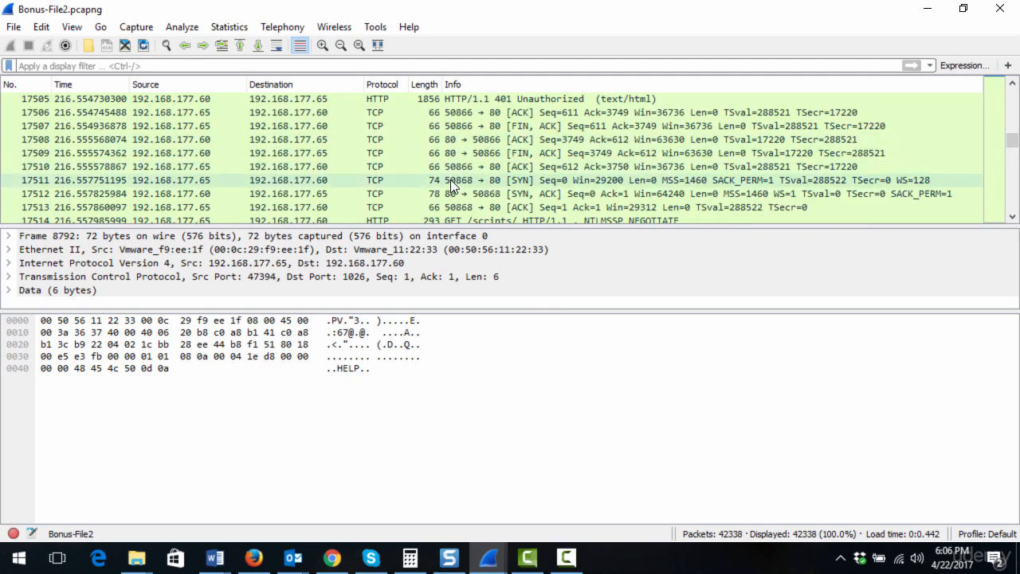
click(1013, 216)
click(1013, 217)
click(1012, 217)
drag(1013, 216, 1013, 221)
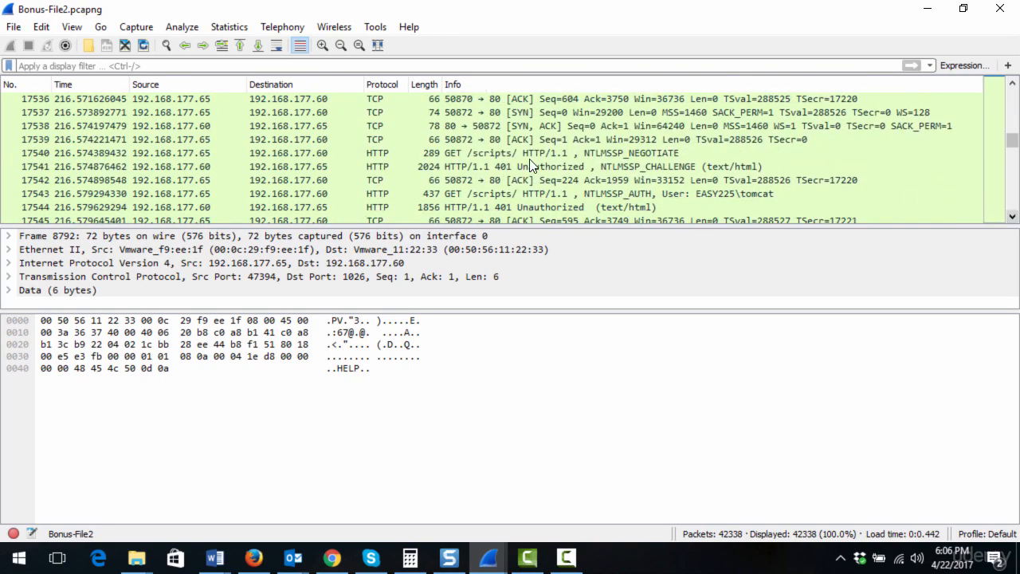
Step: Apply the display filter frame contains "200 OK" and ip.addr == 192.168.177.60 to the capture
click(121, 66)
text(fram)
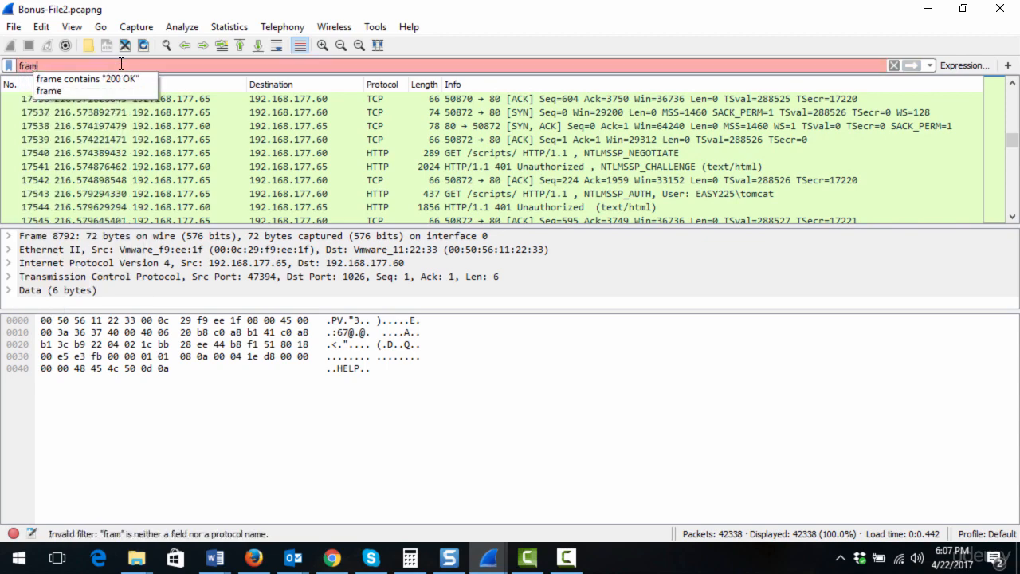
text(e contains "2)
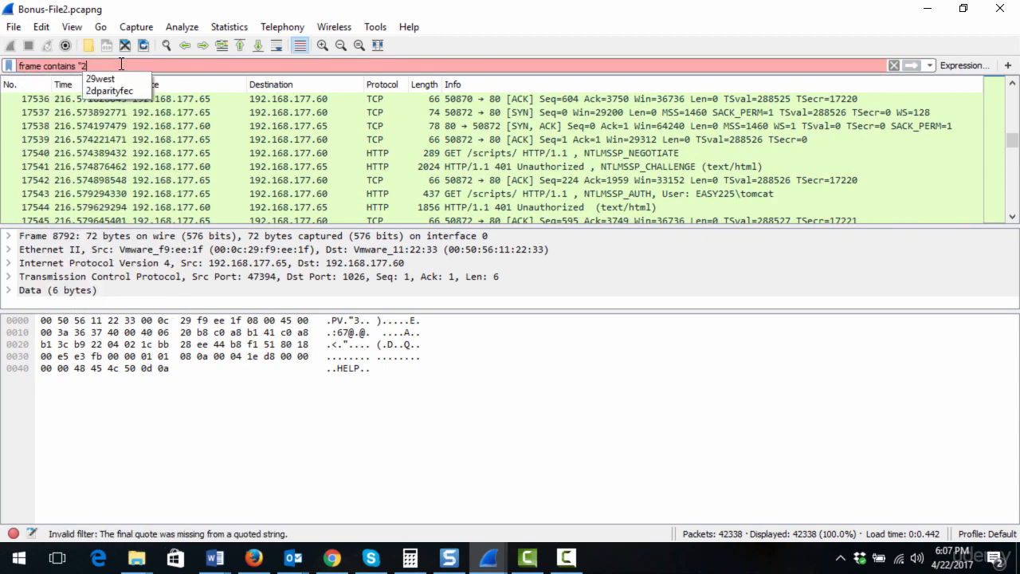
text(00 OK")
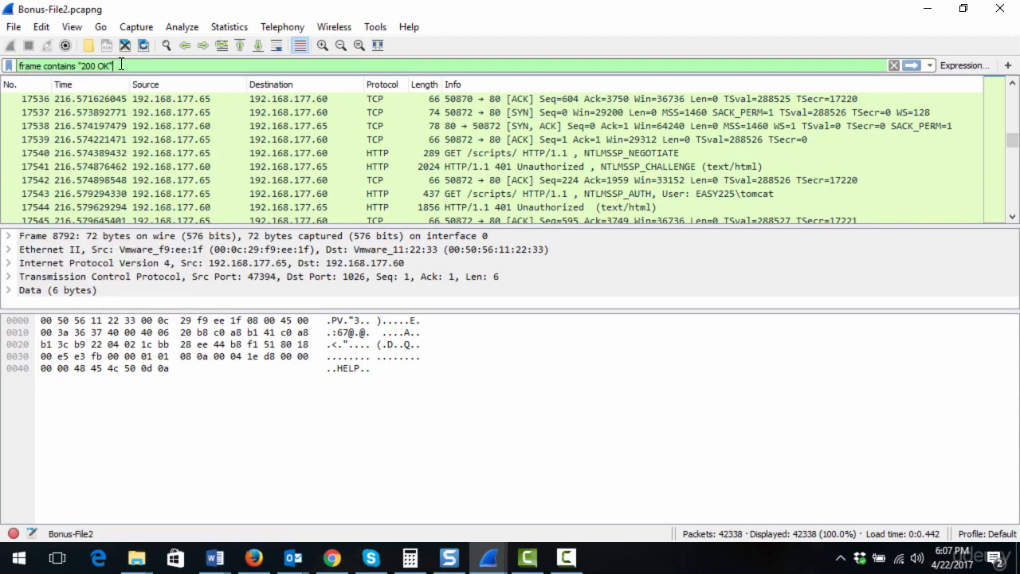
text( and )
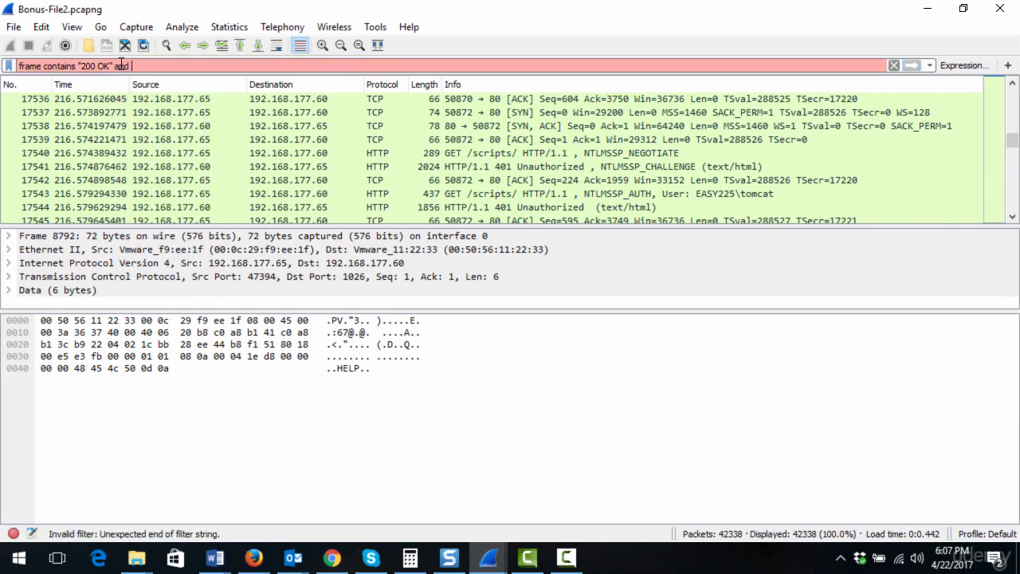
text(ip.add)
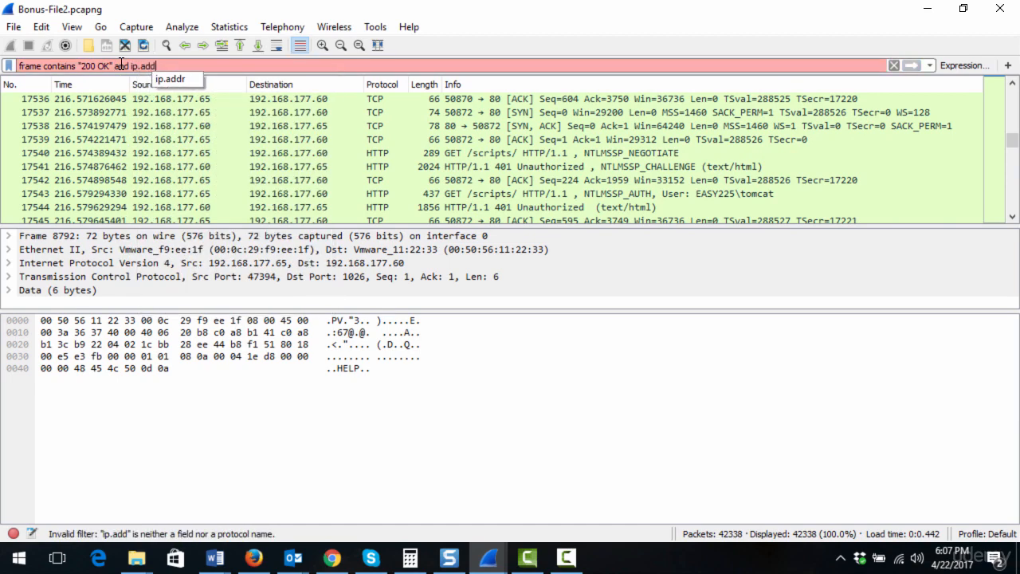
text(r == )
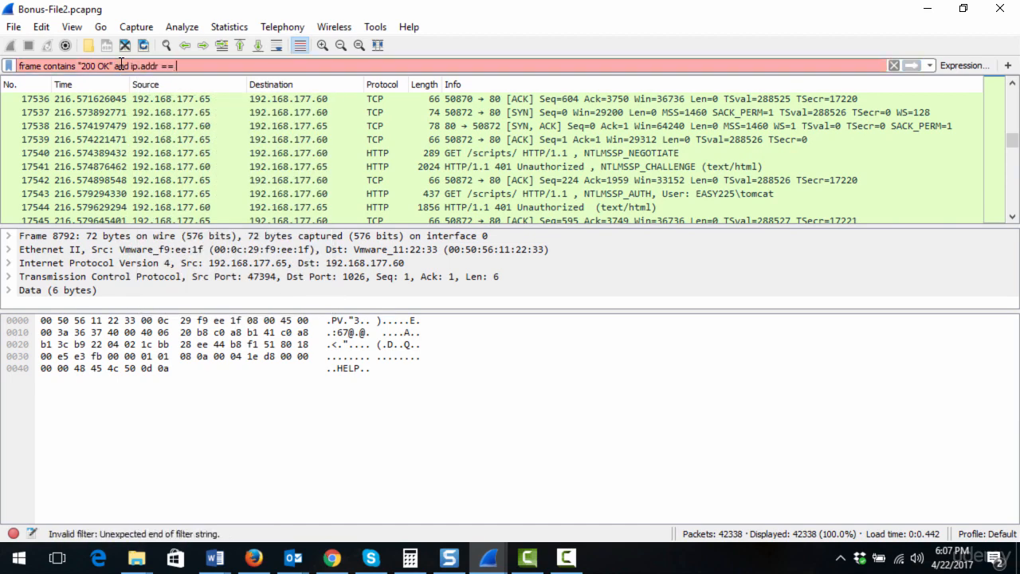
text(192.16)
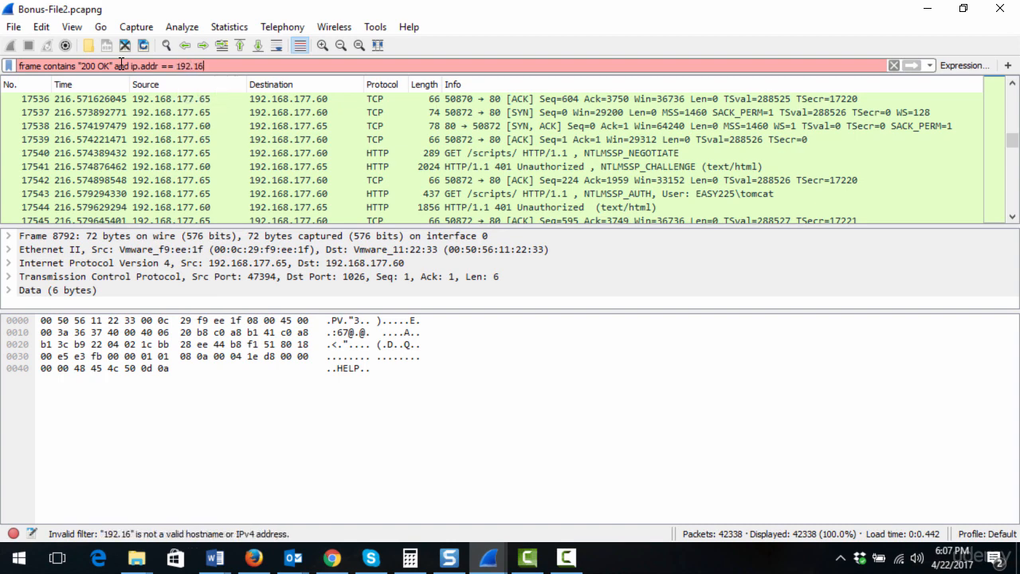
text(8.17)
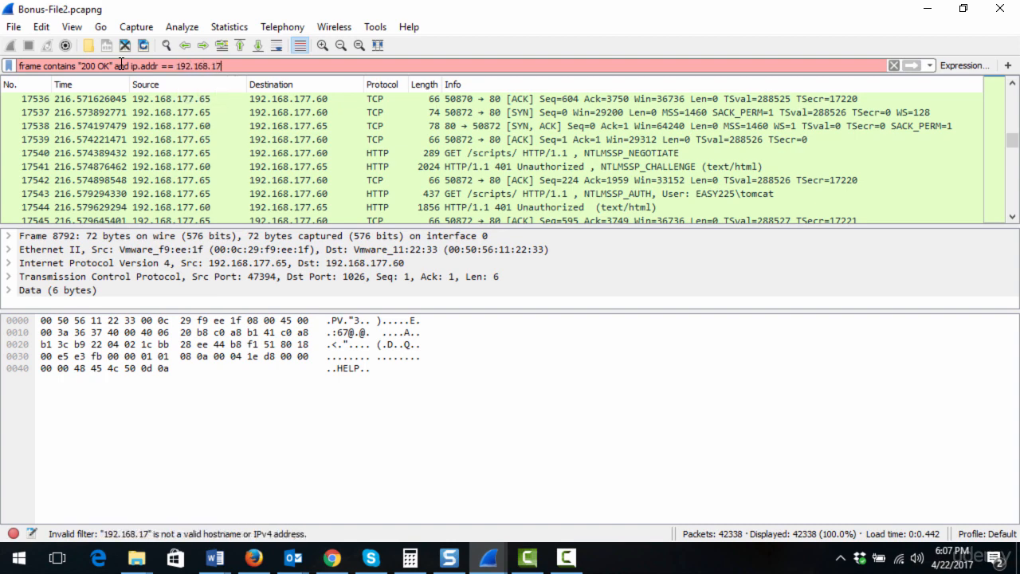
text(7.60)
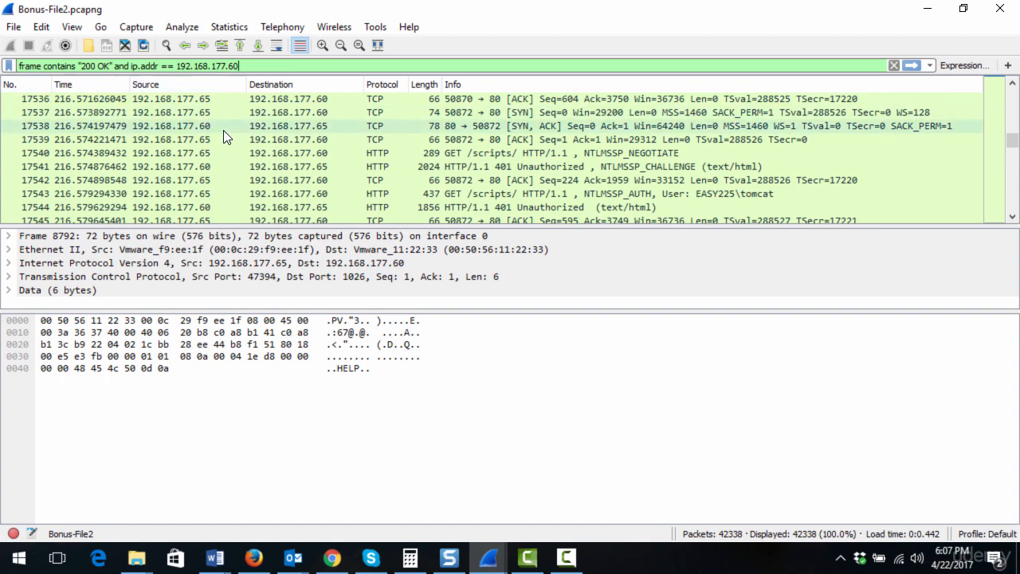
key(Return)
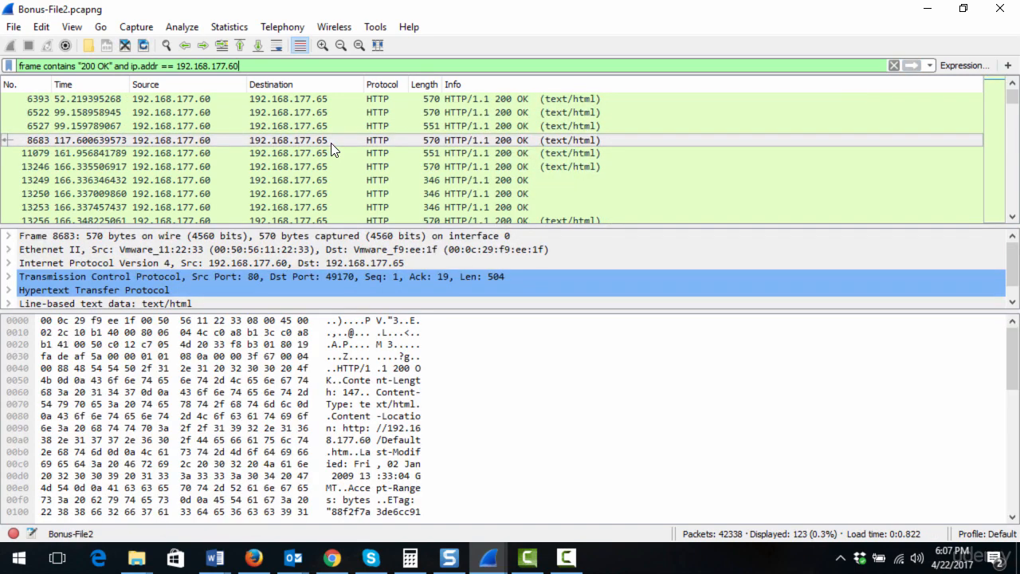
Step: Step through the filtered HTTP 200 OK responses from packet 6393 to packet 42226 to examine what the server returned to 192.168.177.65
click(440, 99)
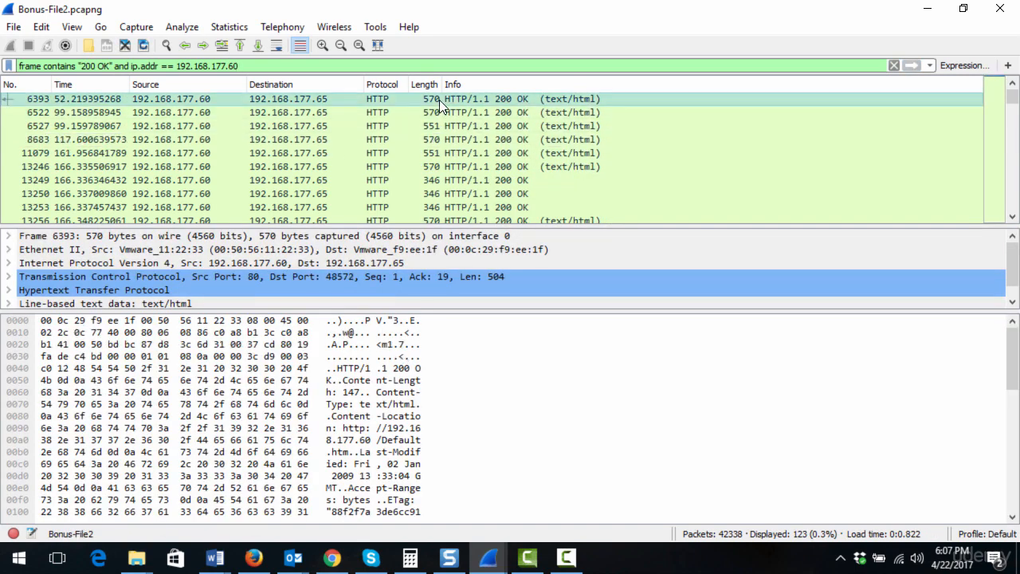
key(Down)
key(Down)
key(Down)
key(Down)
key(Down)
key(Down)
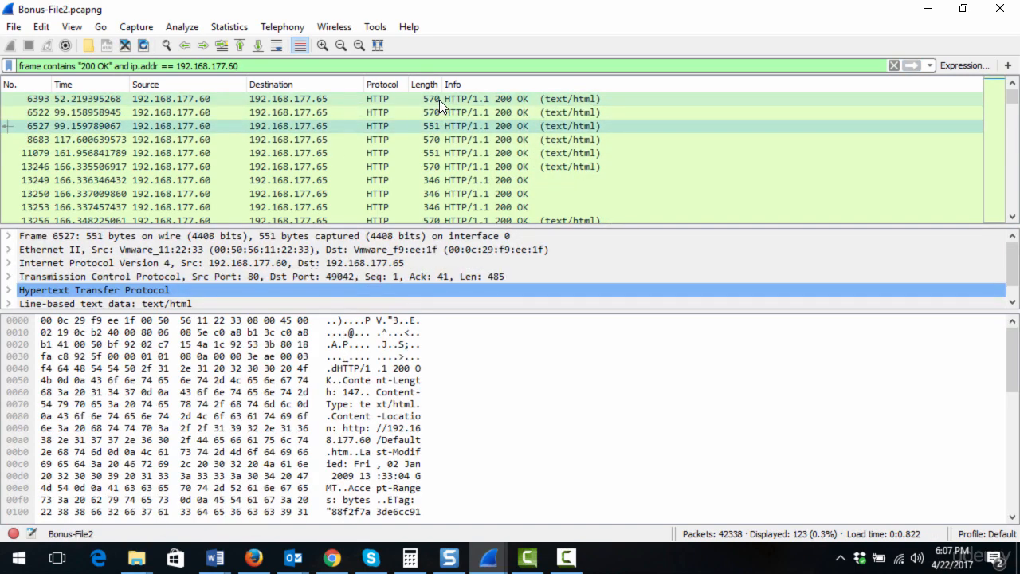
key(Down)
key(Down)
key(Down)
key(Down)
key(Down)
key(Down)
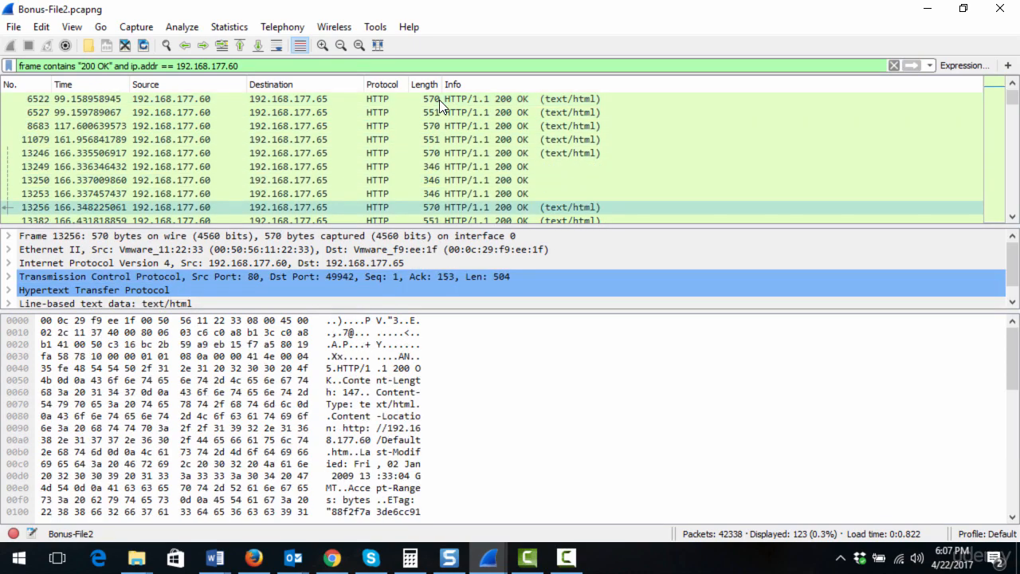
key(Down)
key(Down)
key(Down)
key(Down)
key(Down)
key(Down)
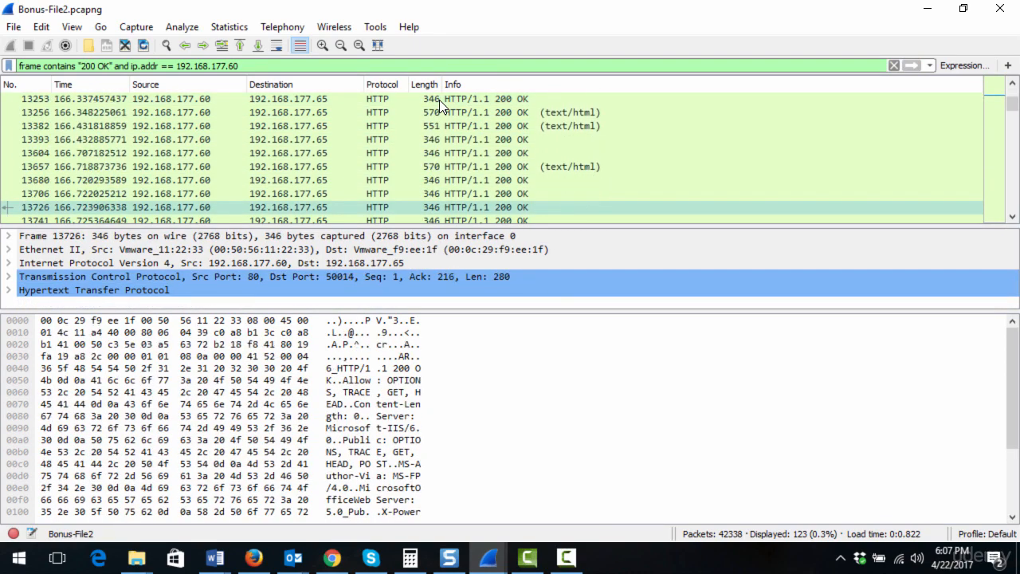
key(Down)
key(Down)
key(Down)
key(Down)
key(Down)
key(Down)
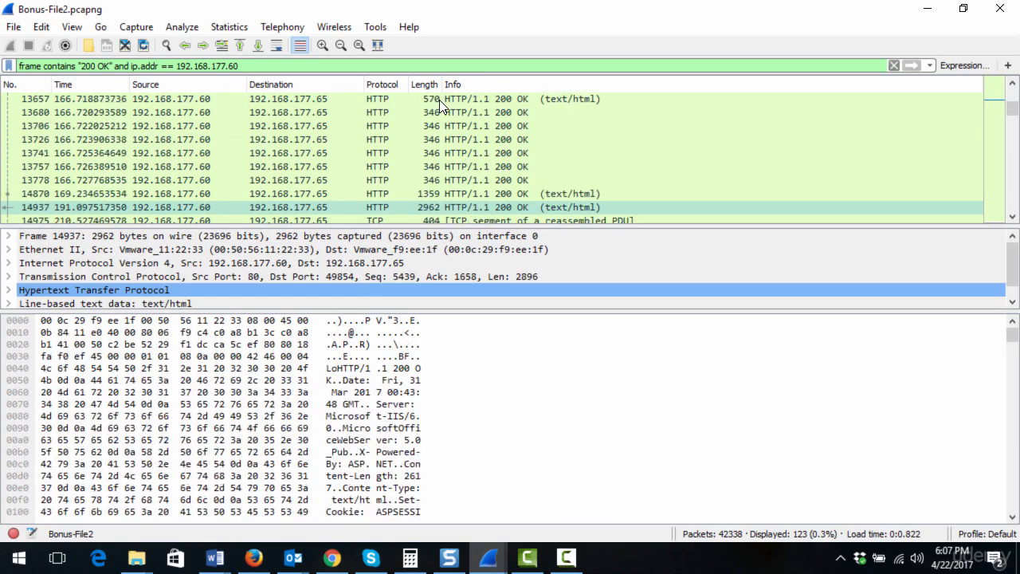
key(Down)
key(Down)
key(Down)
key(Down)
key(Down)
key(Down)
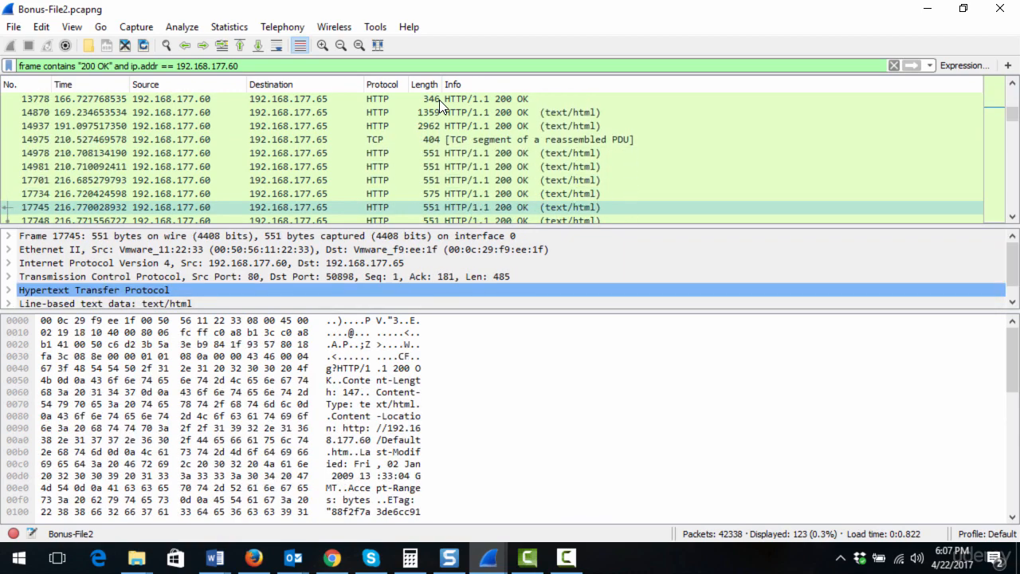
key(Down)
key(Down)
key(Down)
key(Down)
key(Down)
key(Down)
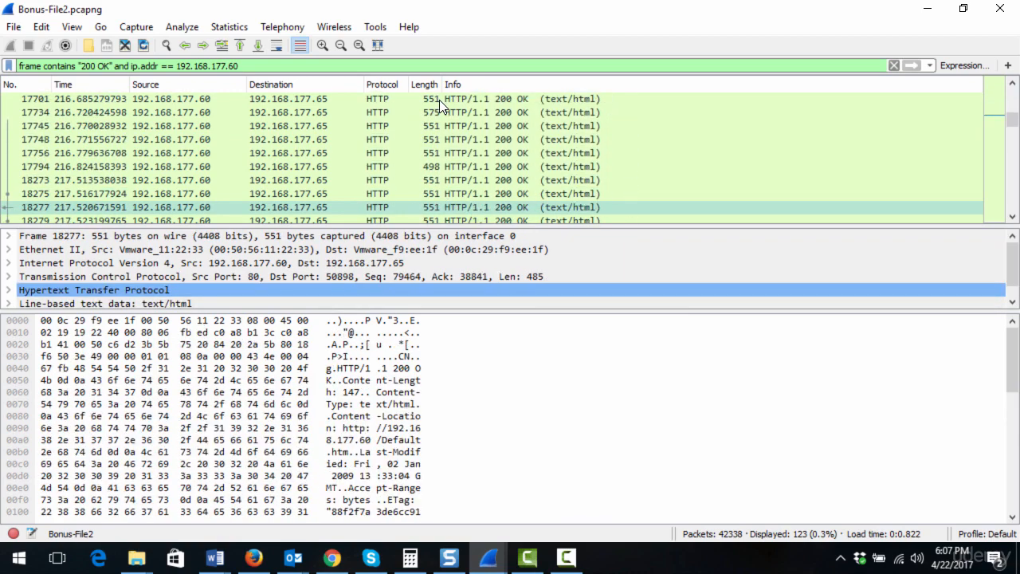
key(Down)
key(Down)
key(Down)
key(Down)
key(Down)
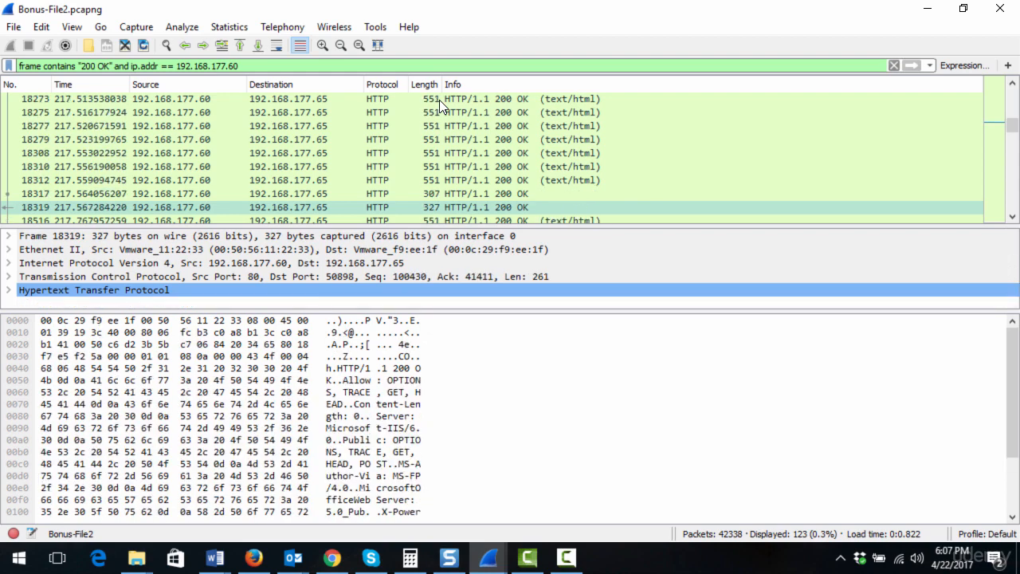
key(Down)
key(Down)
key(Down)
key(Down)
key(Down)
key(Down)
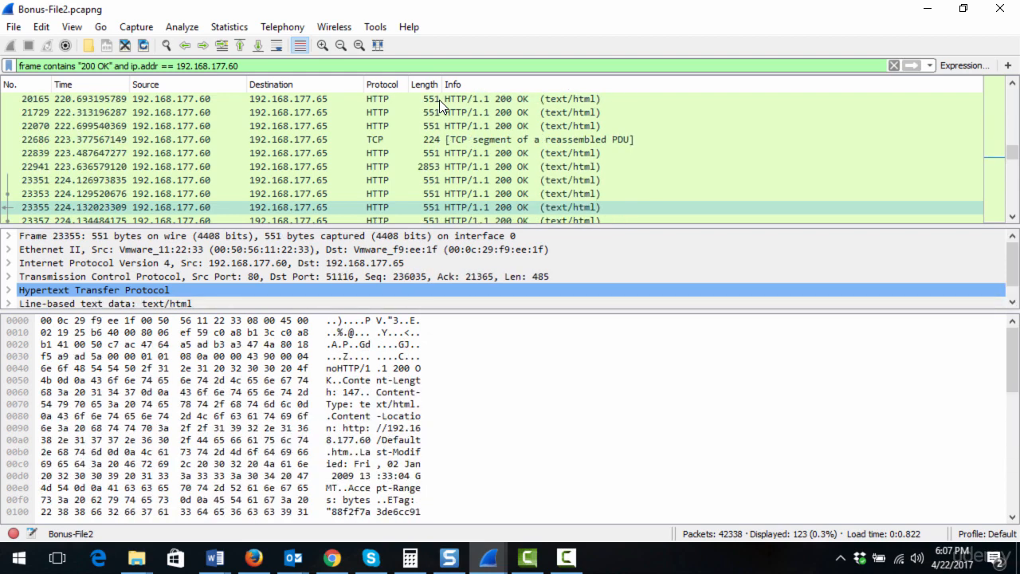
key(Down)
key(Down)
key(Down)
key(Down)
key(Down)
key(Down)
key(Down)
key(Down)
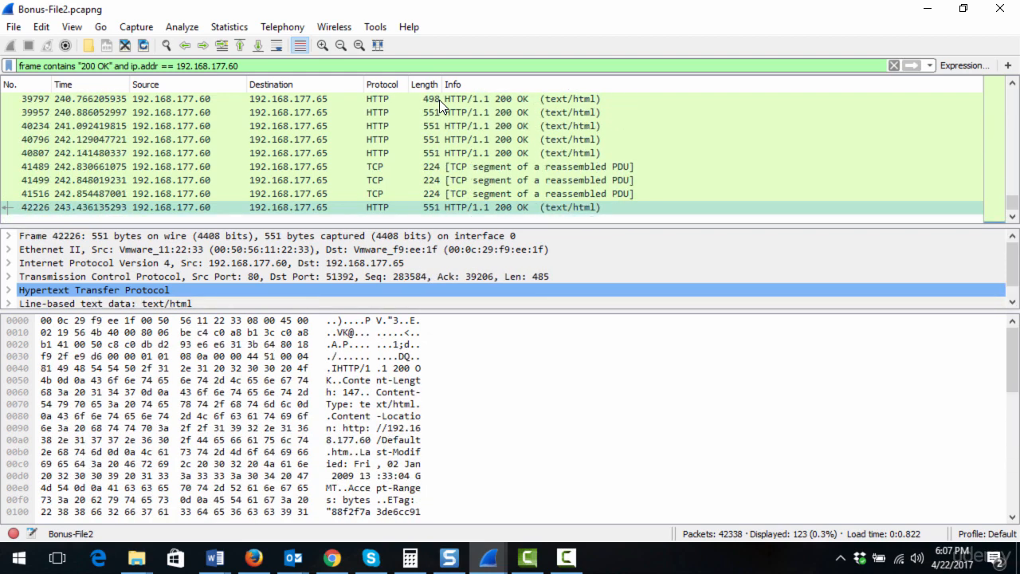
Step: Follow the TCP stream of packet 42226, an HTTP 200 OK response from 192.168.177.60
right_click(458, 209)
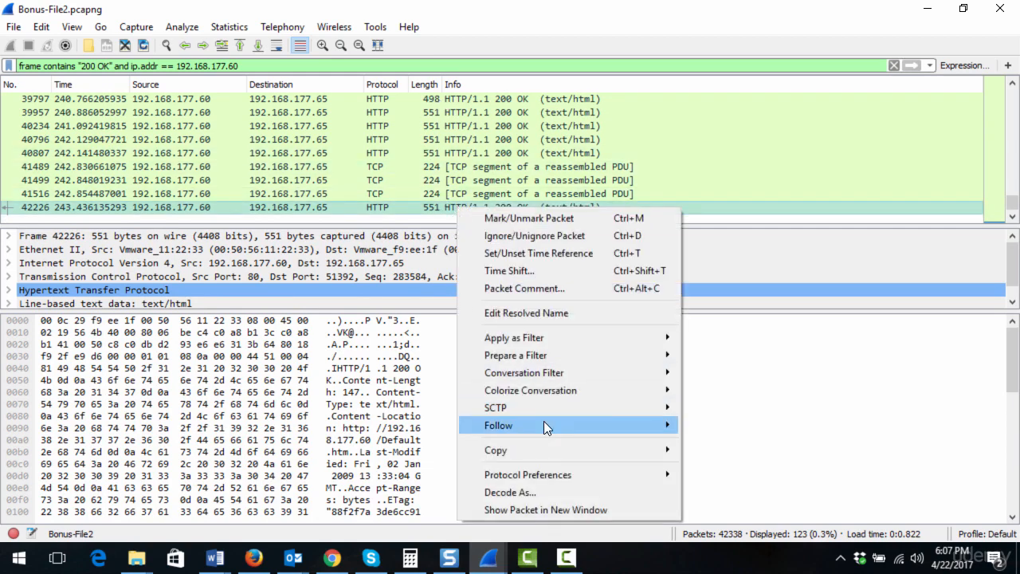
mouse_move(544, 423)
click(710, 424)
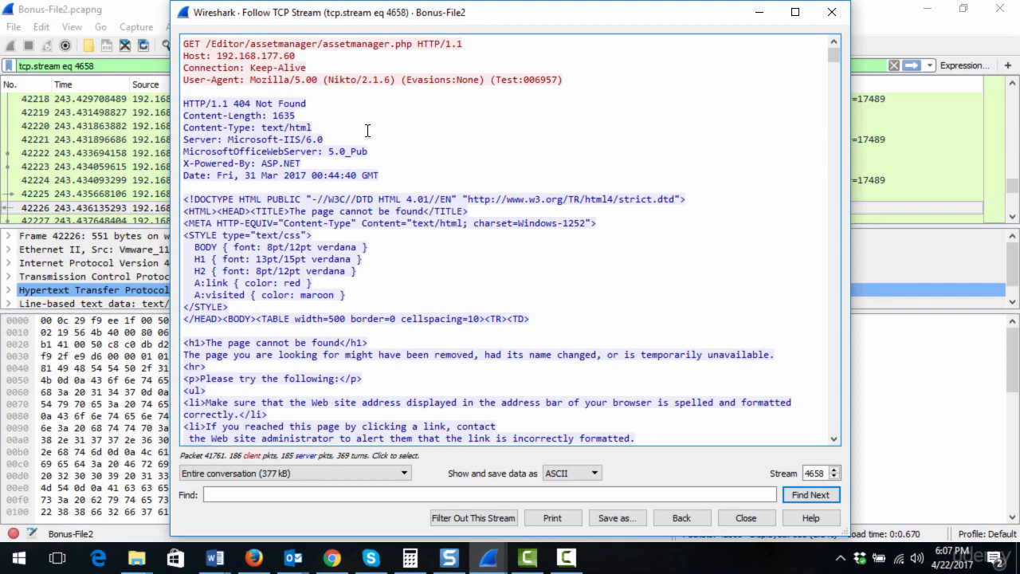
Step: Read through the followed stream to examine the successive GET requests, their User-Agent headers and the server's responses
scroll(368, 130, down, 3)
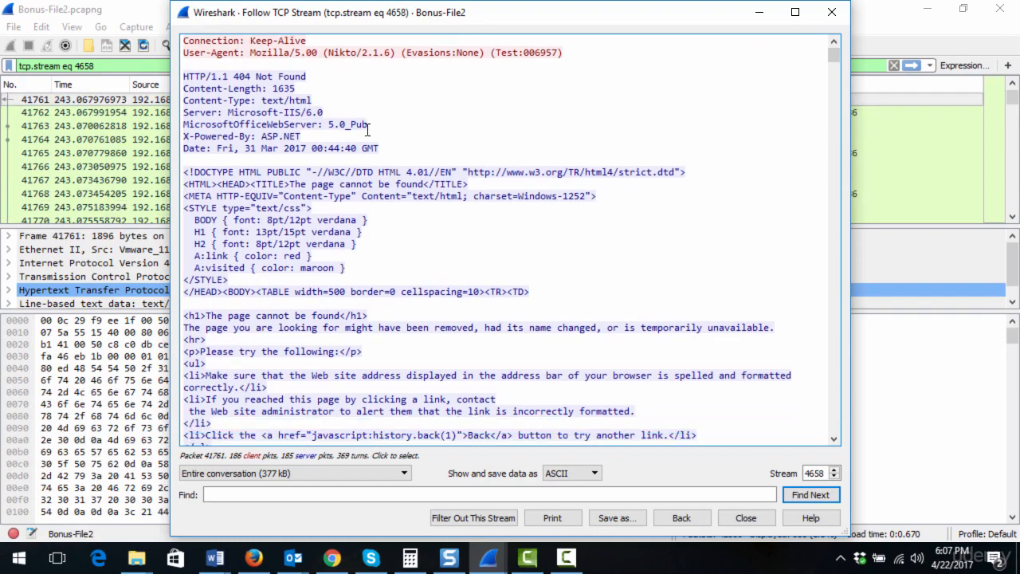
scroll(367, 130, down, 8)
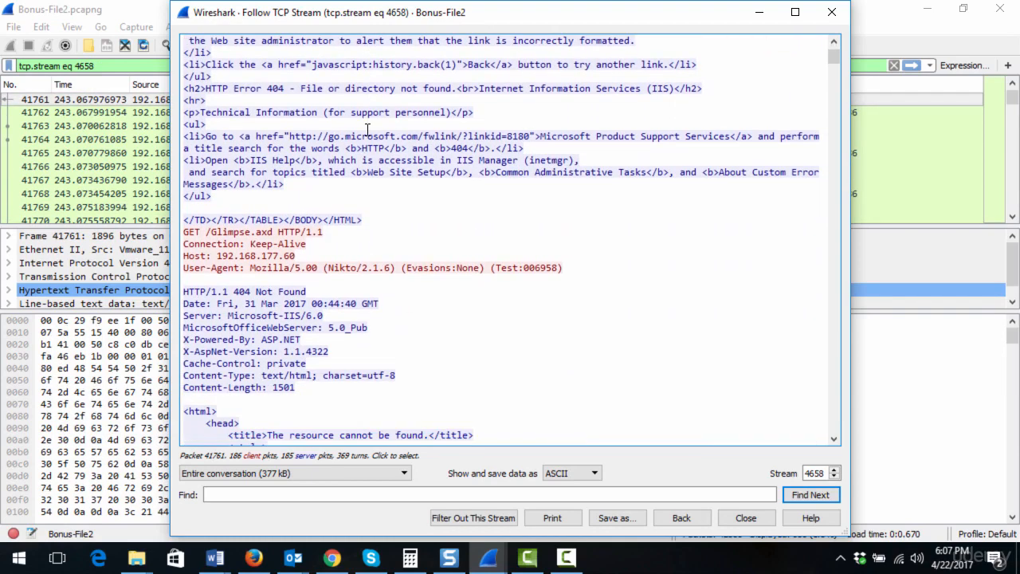
scroll(368, 130, down, 6)
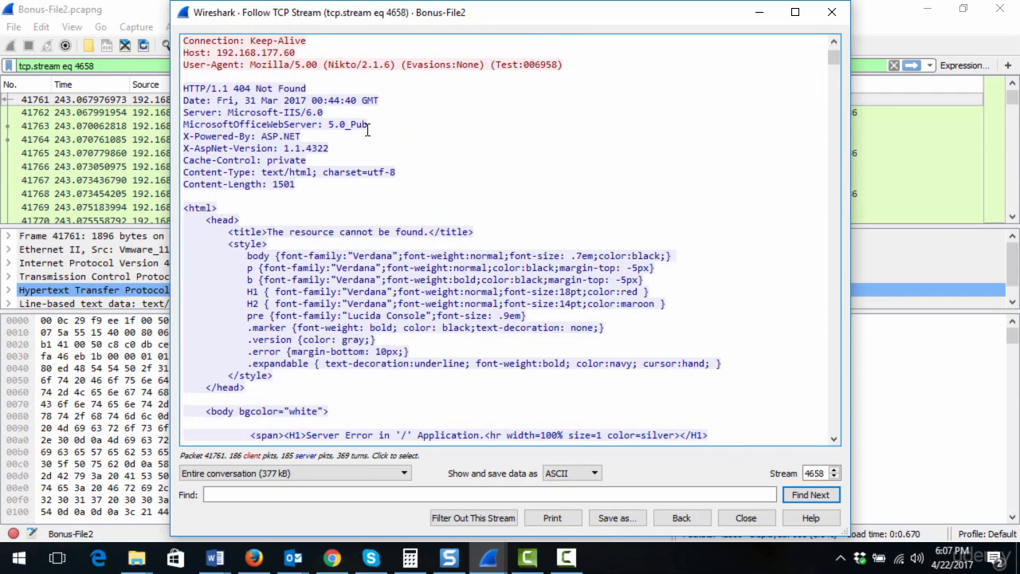
scroll(367, 130, down, 9)
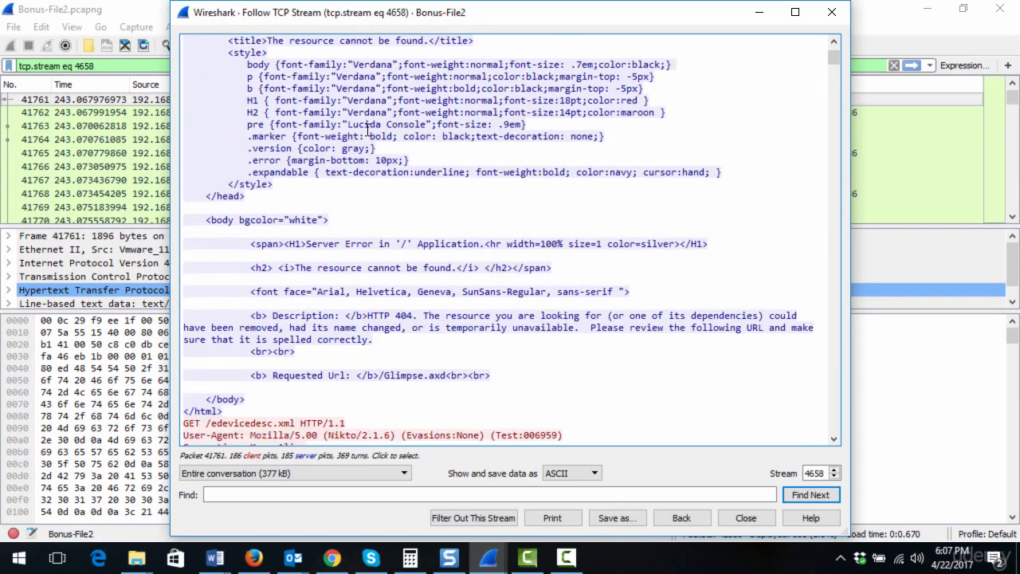
scroll(367, 130, down, 5)
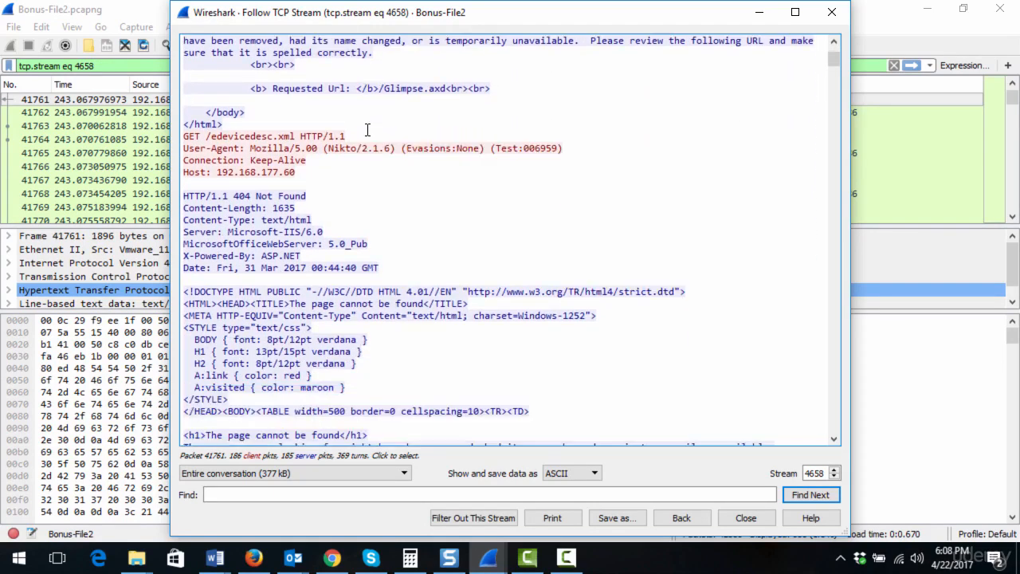
scroll(367, 130, down, 10)
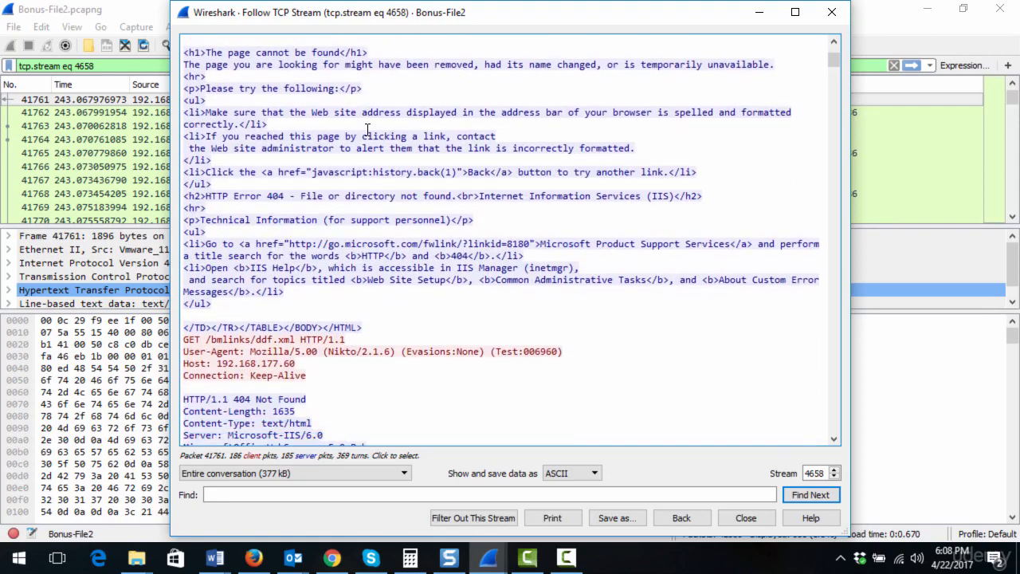
scroll(368, 130, down, 6)
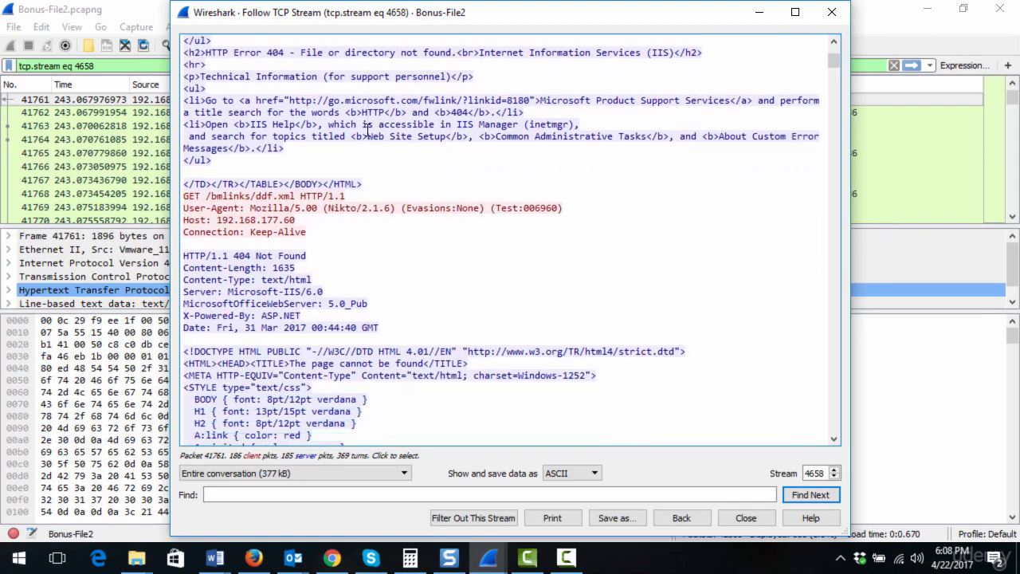
scroll(367, 130, down, 14)
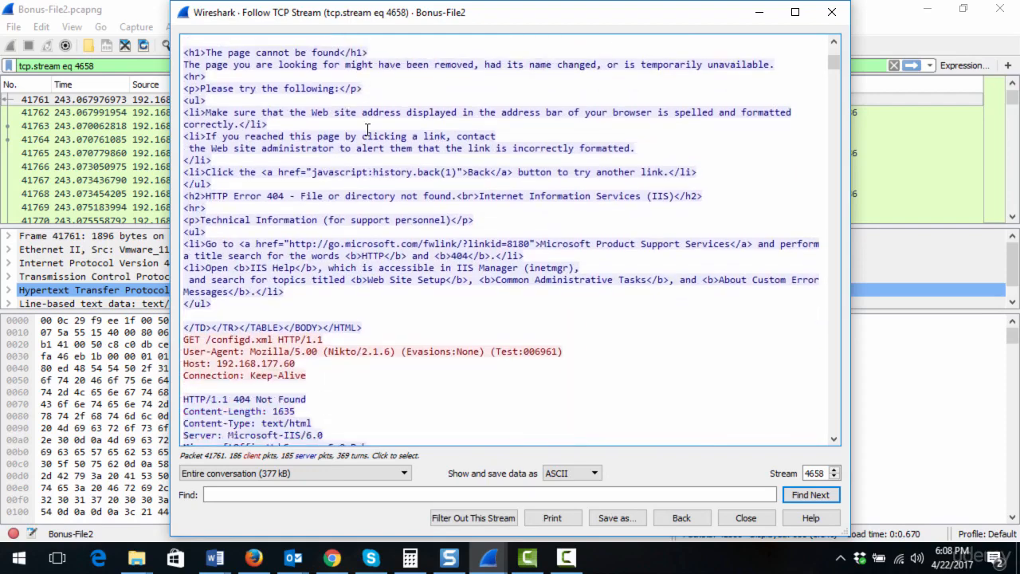
scroll(367, 130, down, 7)
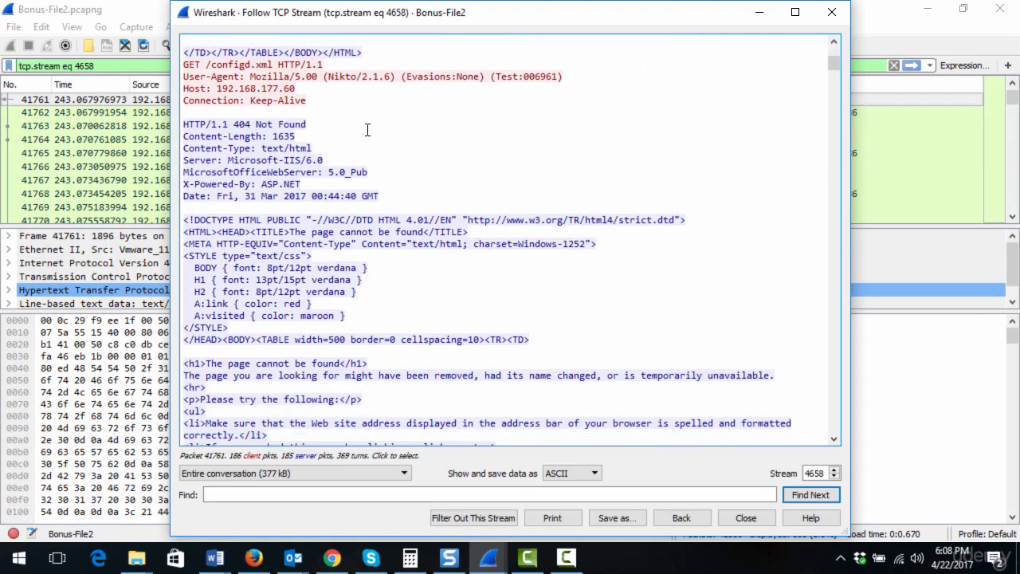
scroll(368, 130, down, 5)
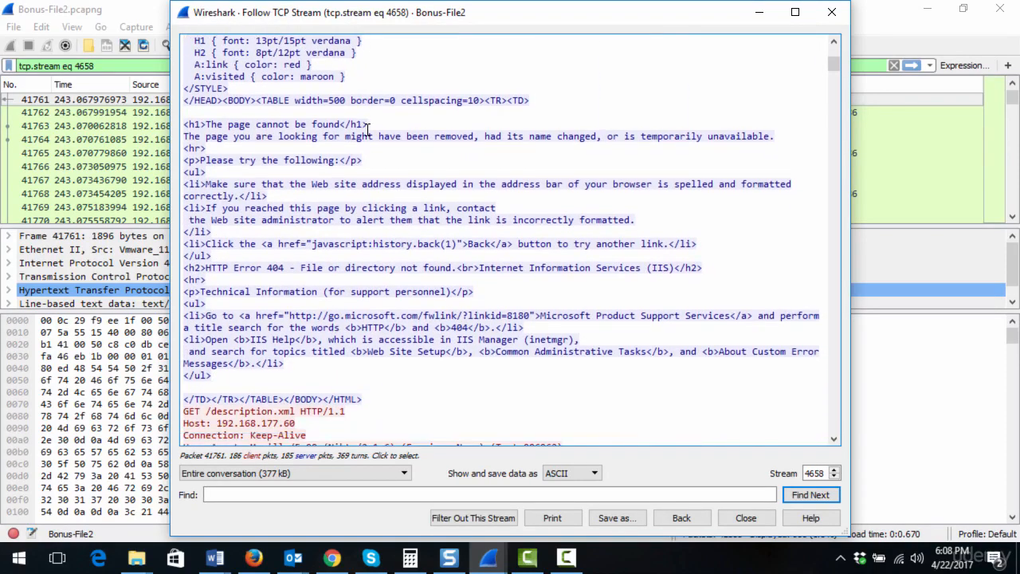
scroll(368, 130, down, 1)
scroll(367, 130, down, 20)
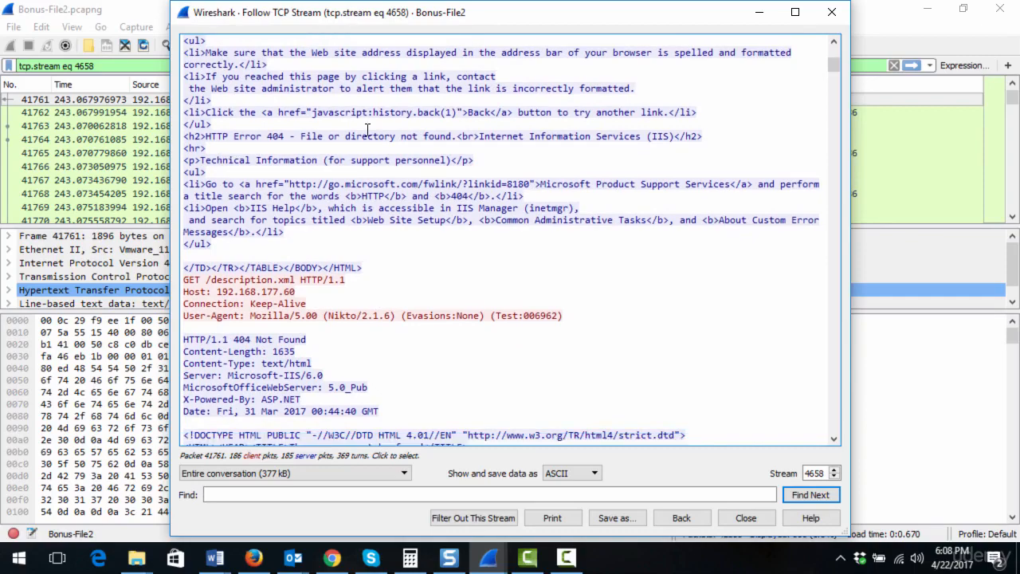
scroll(367, 129, up, 5)
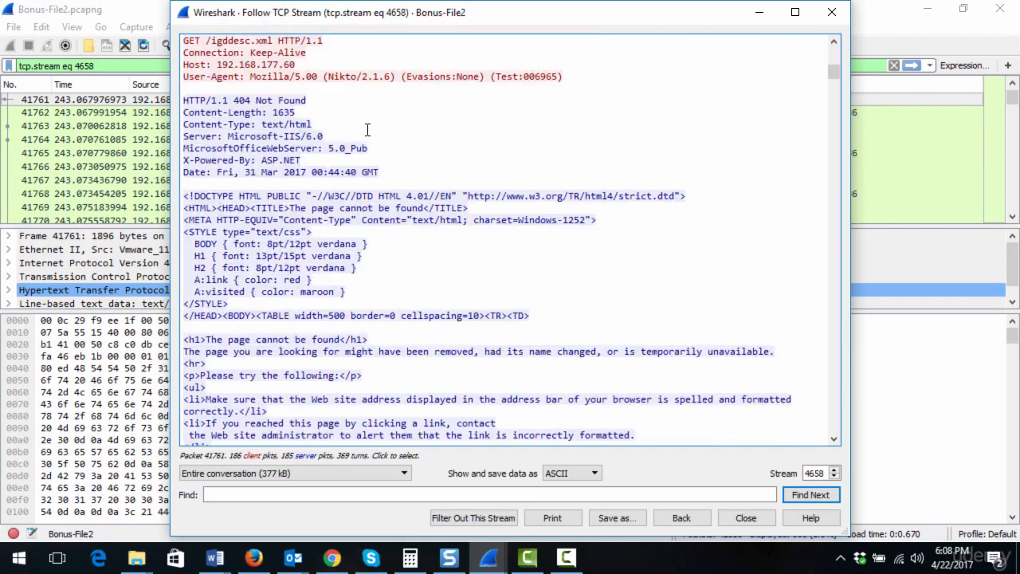
scroll(368, 129, down, 12)
scroll(368, 129, up, 7)
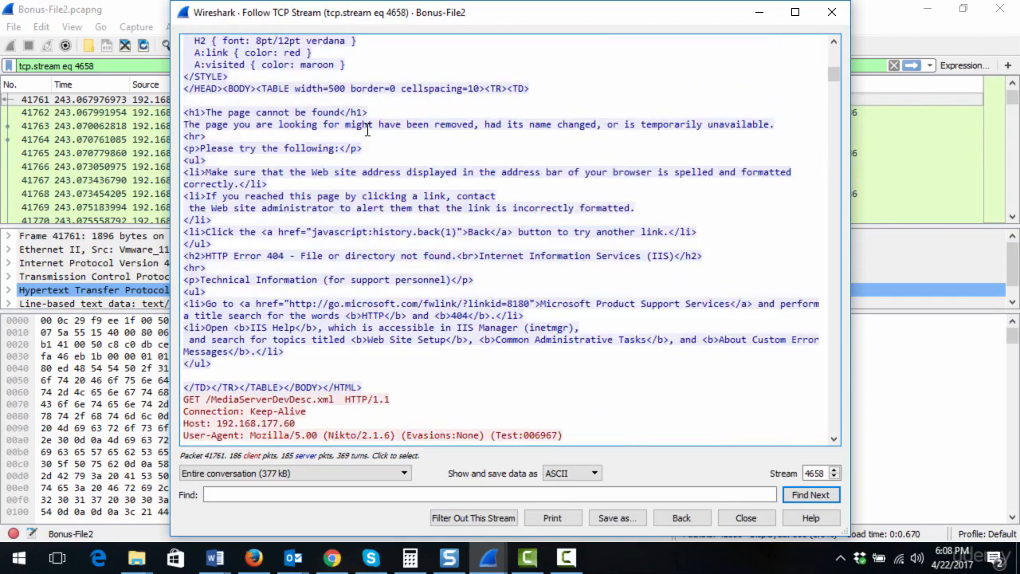
Step: Continue through TCP stream 4658 to examine the requested paths, Nikto test numbers and HTTP status of each reply from 192.168.177.60
scroll(367, 129, down, 9)
scroll(367, 129, up, 11)
scroll(368, 130, up, 5)
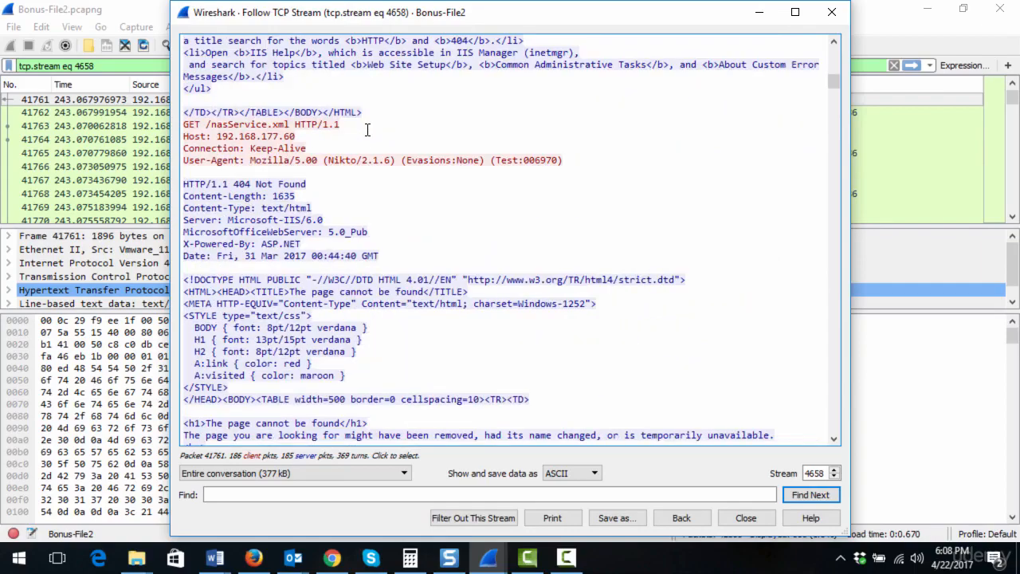
scroll(367, 130, down, 7)
scroll(368, 130, up, 5)
scroll(367, 130, down, 6)
scroll(367, 129, up, 5)
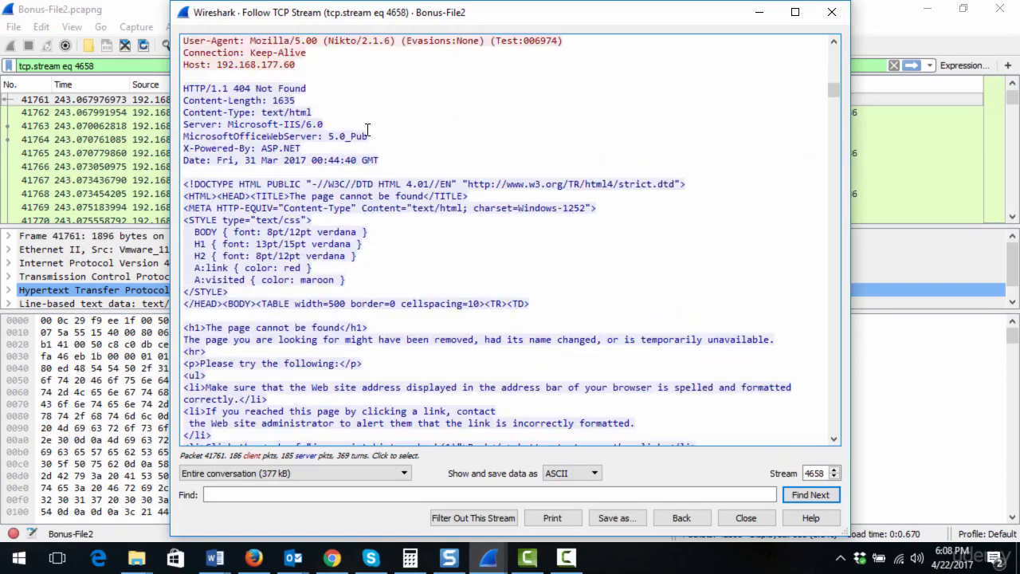
scroll(367, 129, down, 6)
scroll(367, 129, up, 10)
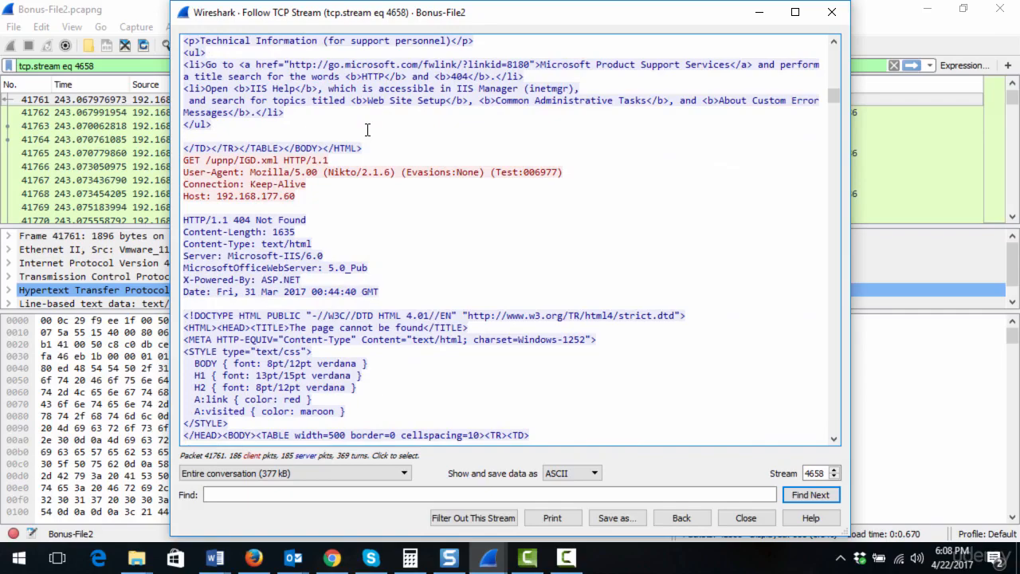
scroll(368, 130, down, 6)
scroll(368, 129, up, 10)
scroll(367, 129, down, 11)
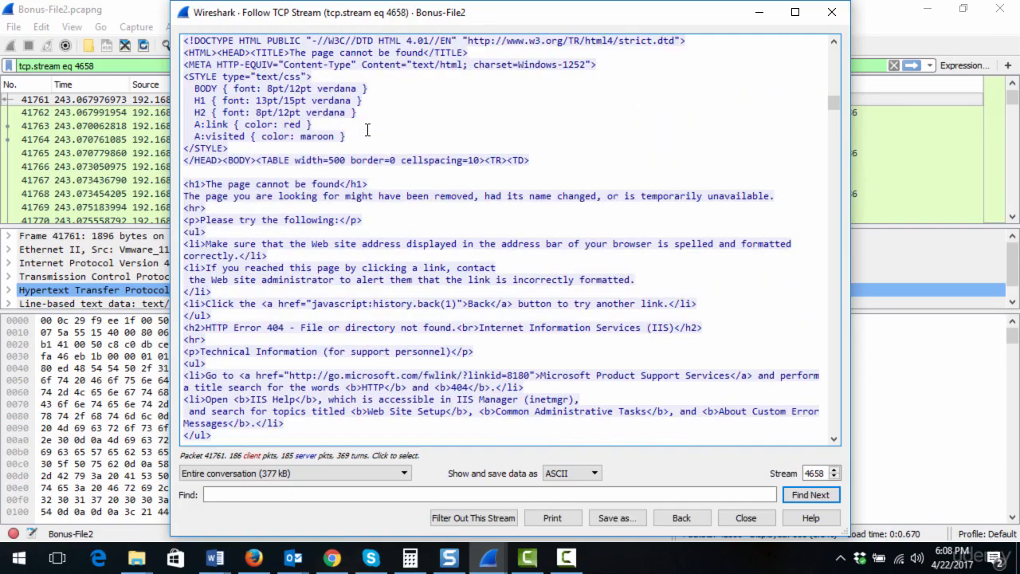
scroll(367, 130, down, 6)
scroll(367, 130, up, 5)
scroll(367, 130, down, 14)
scroll(368, 130, up, 5)
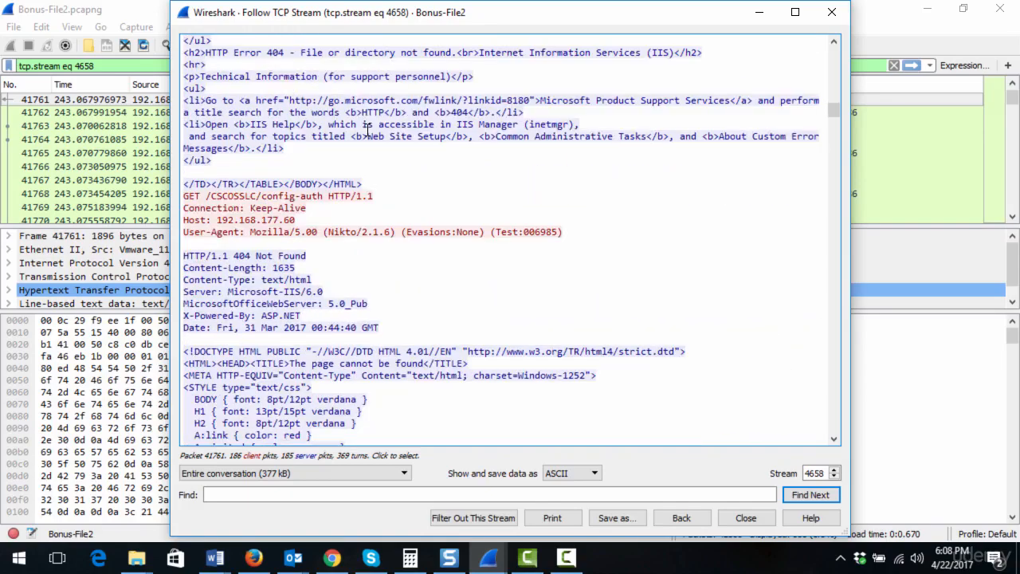
scroll(368, 130, up, 7)
scroll(368, 129, down, 3)
scroll(368, 129, up, 5)
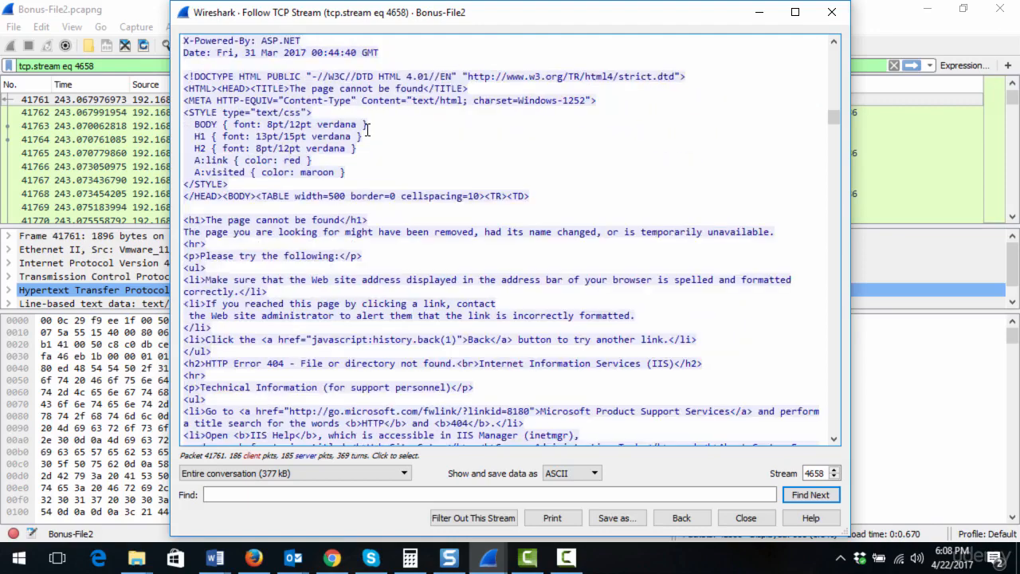
scroll(368, 129, up, 11)
scroll(367, 129, down, 13)
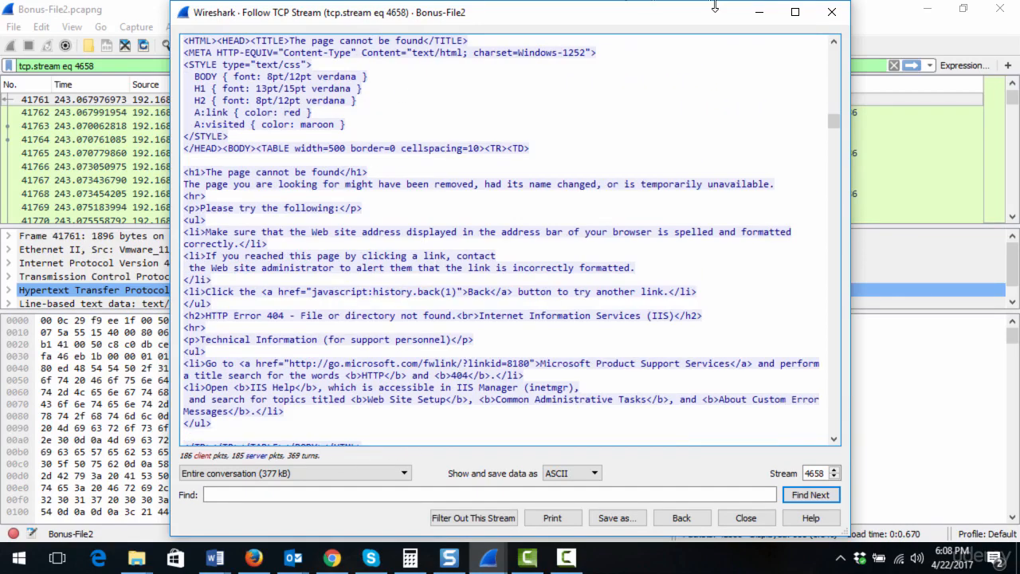
Step: Close the followed TCP stream and clear the tcp.stream eq 4658 display filter to restore the full packet list
click(831, 12)
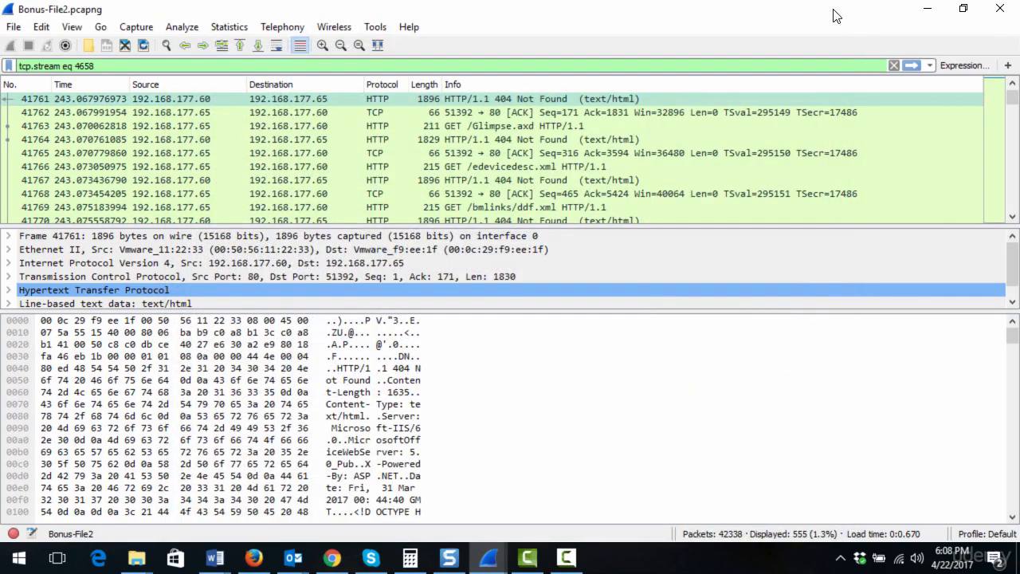
click(893, 66)
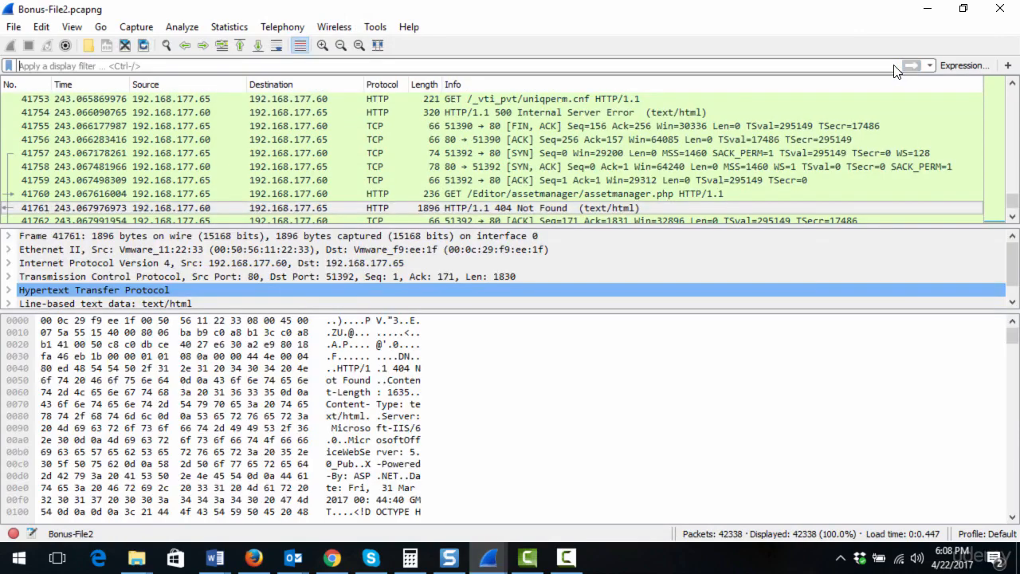